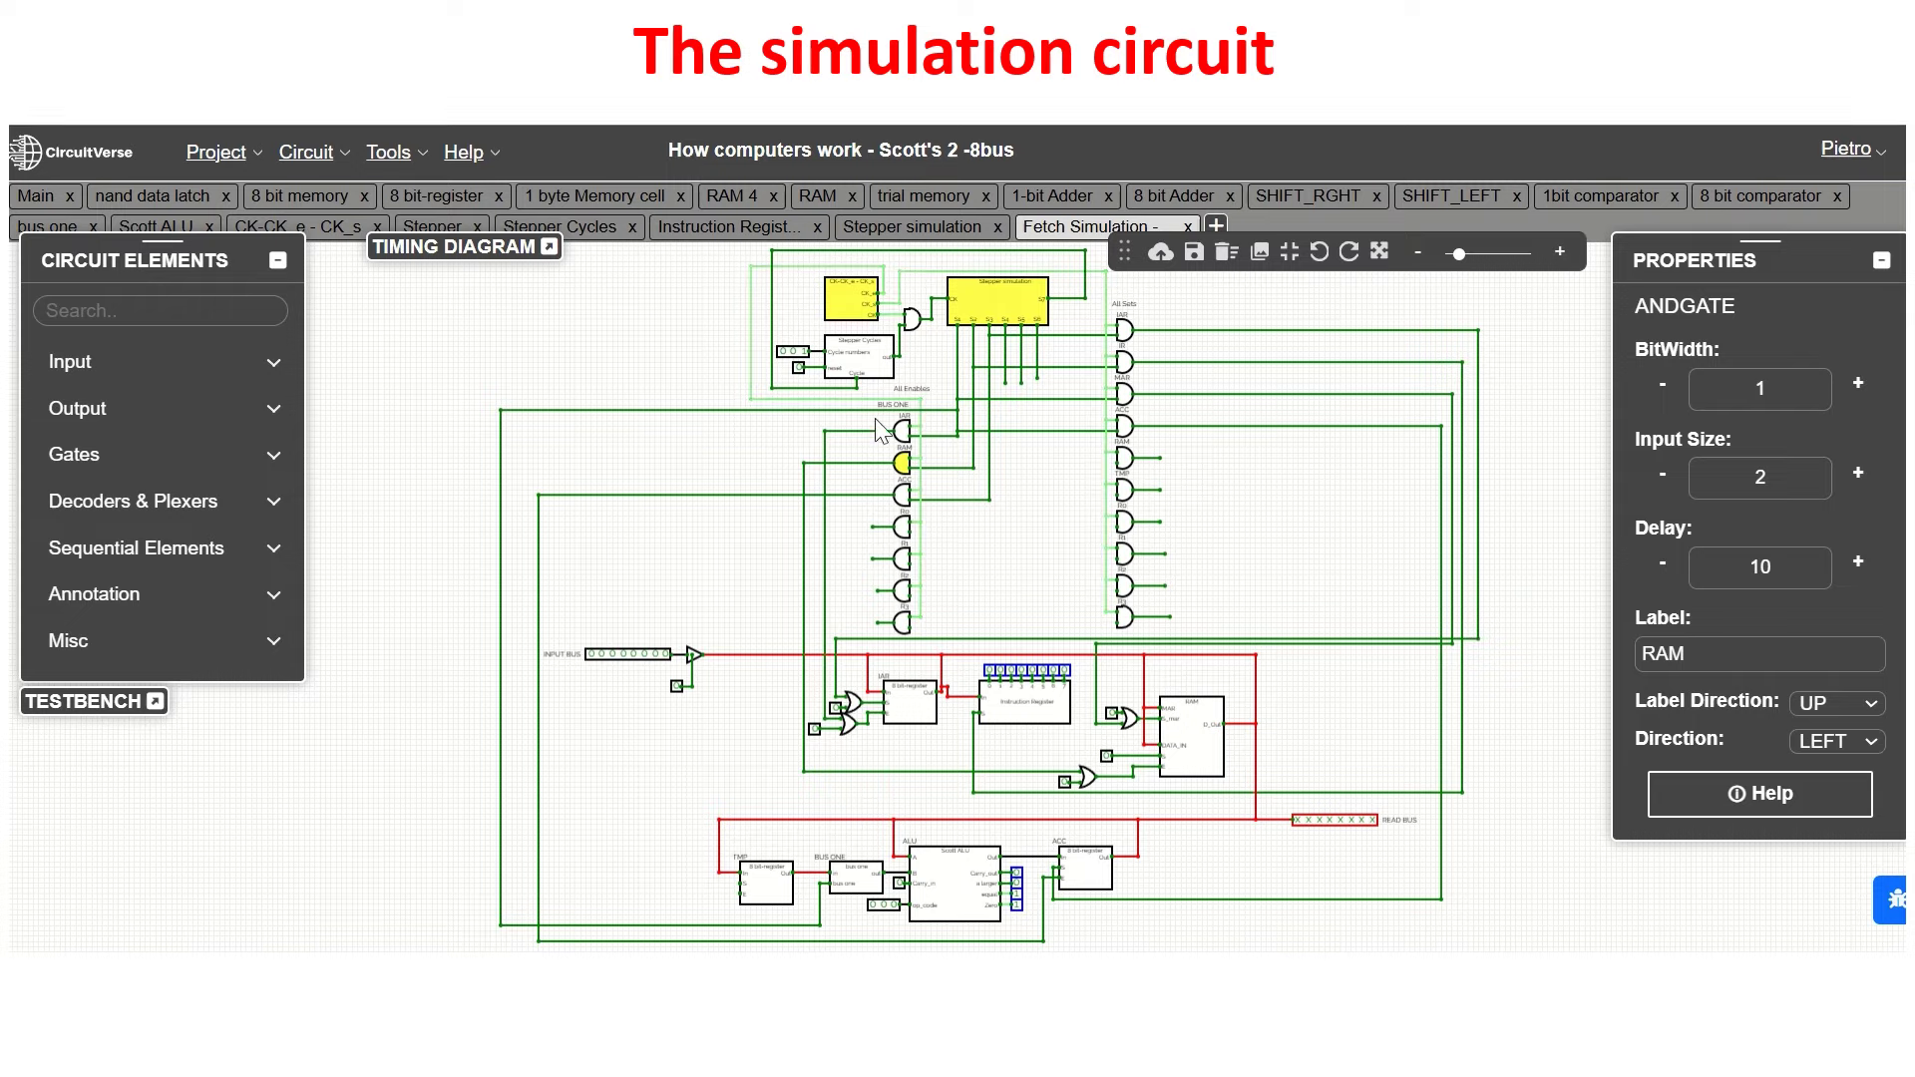
- Examine the fetch simulation circuit: the stepper, the enable and set gates, IAR, Instruction Register, RAM, TMP, ALU and ACC
scroll(907, 431, "up", 3)
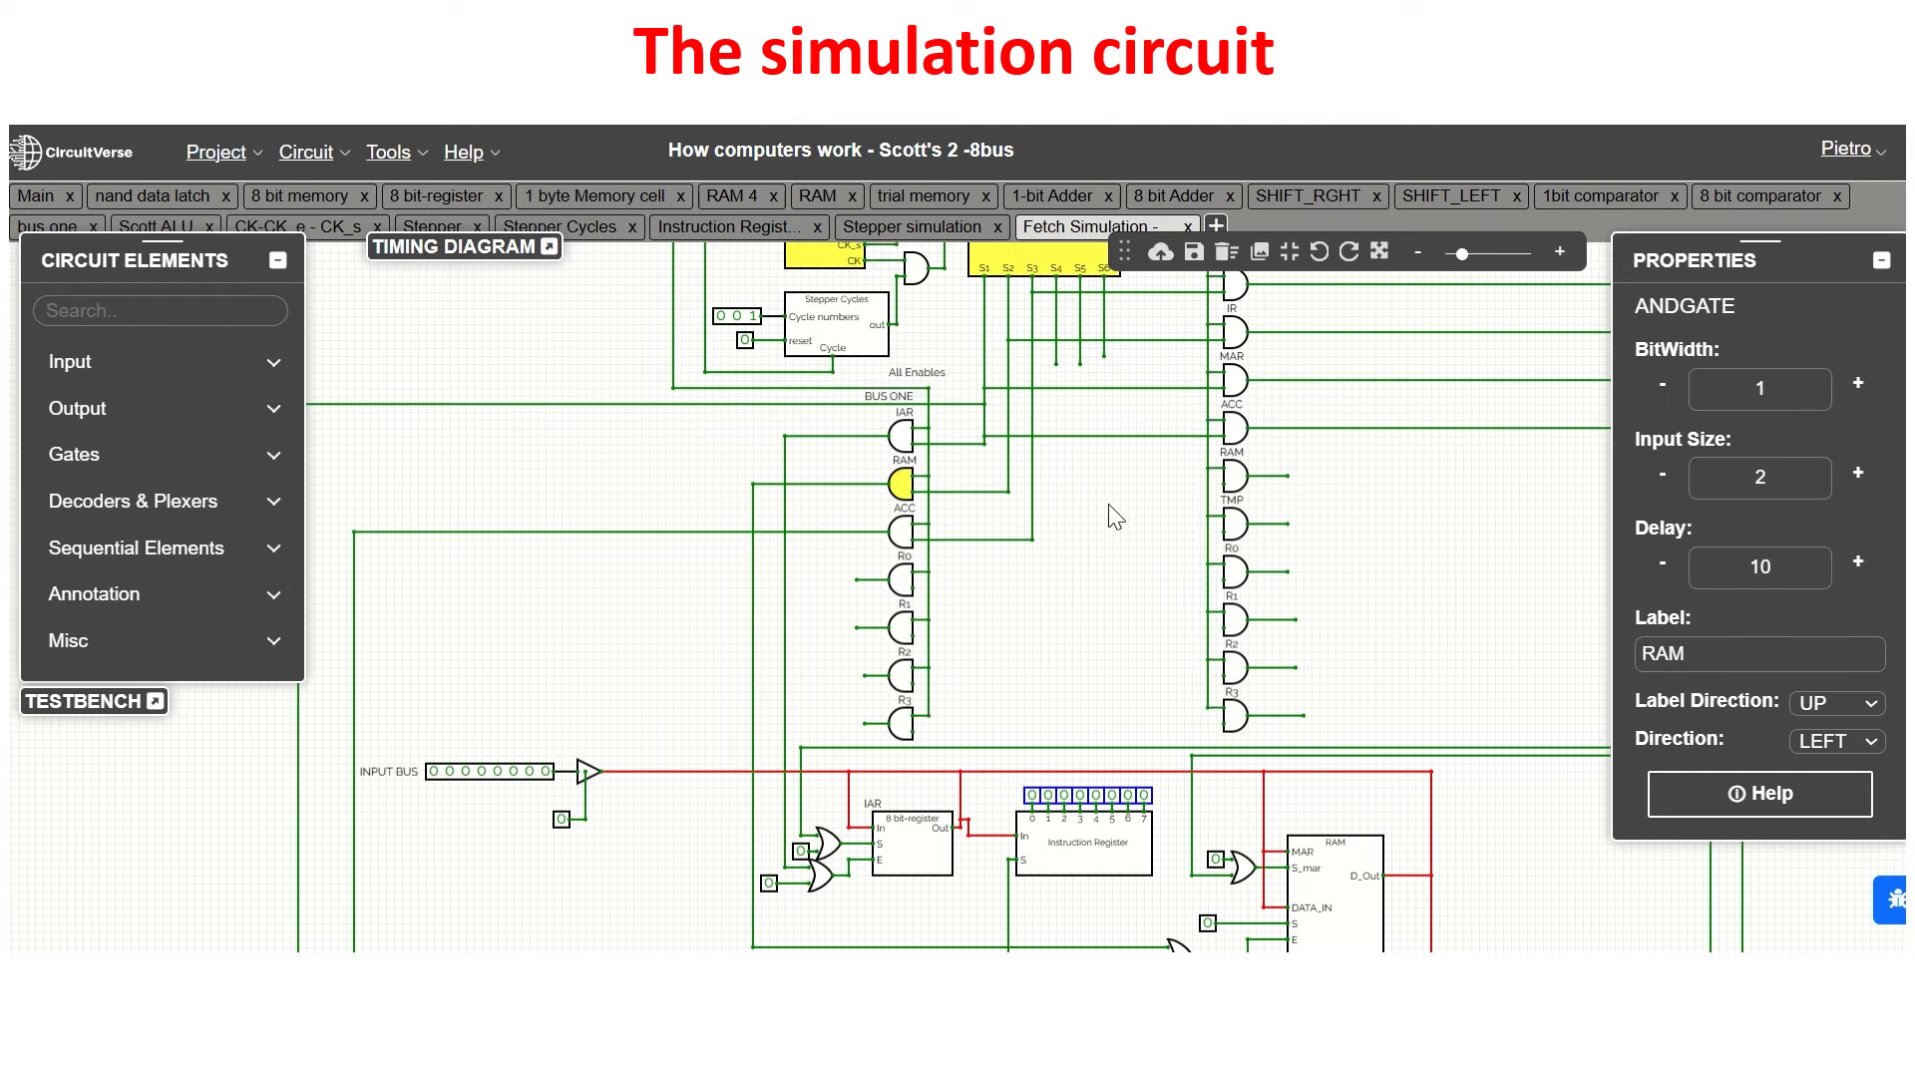
scroll(1102, 538, "down", 2)
left_click(1073, 583)
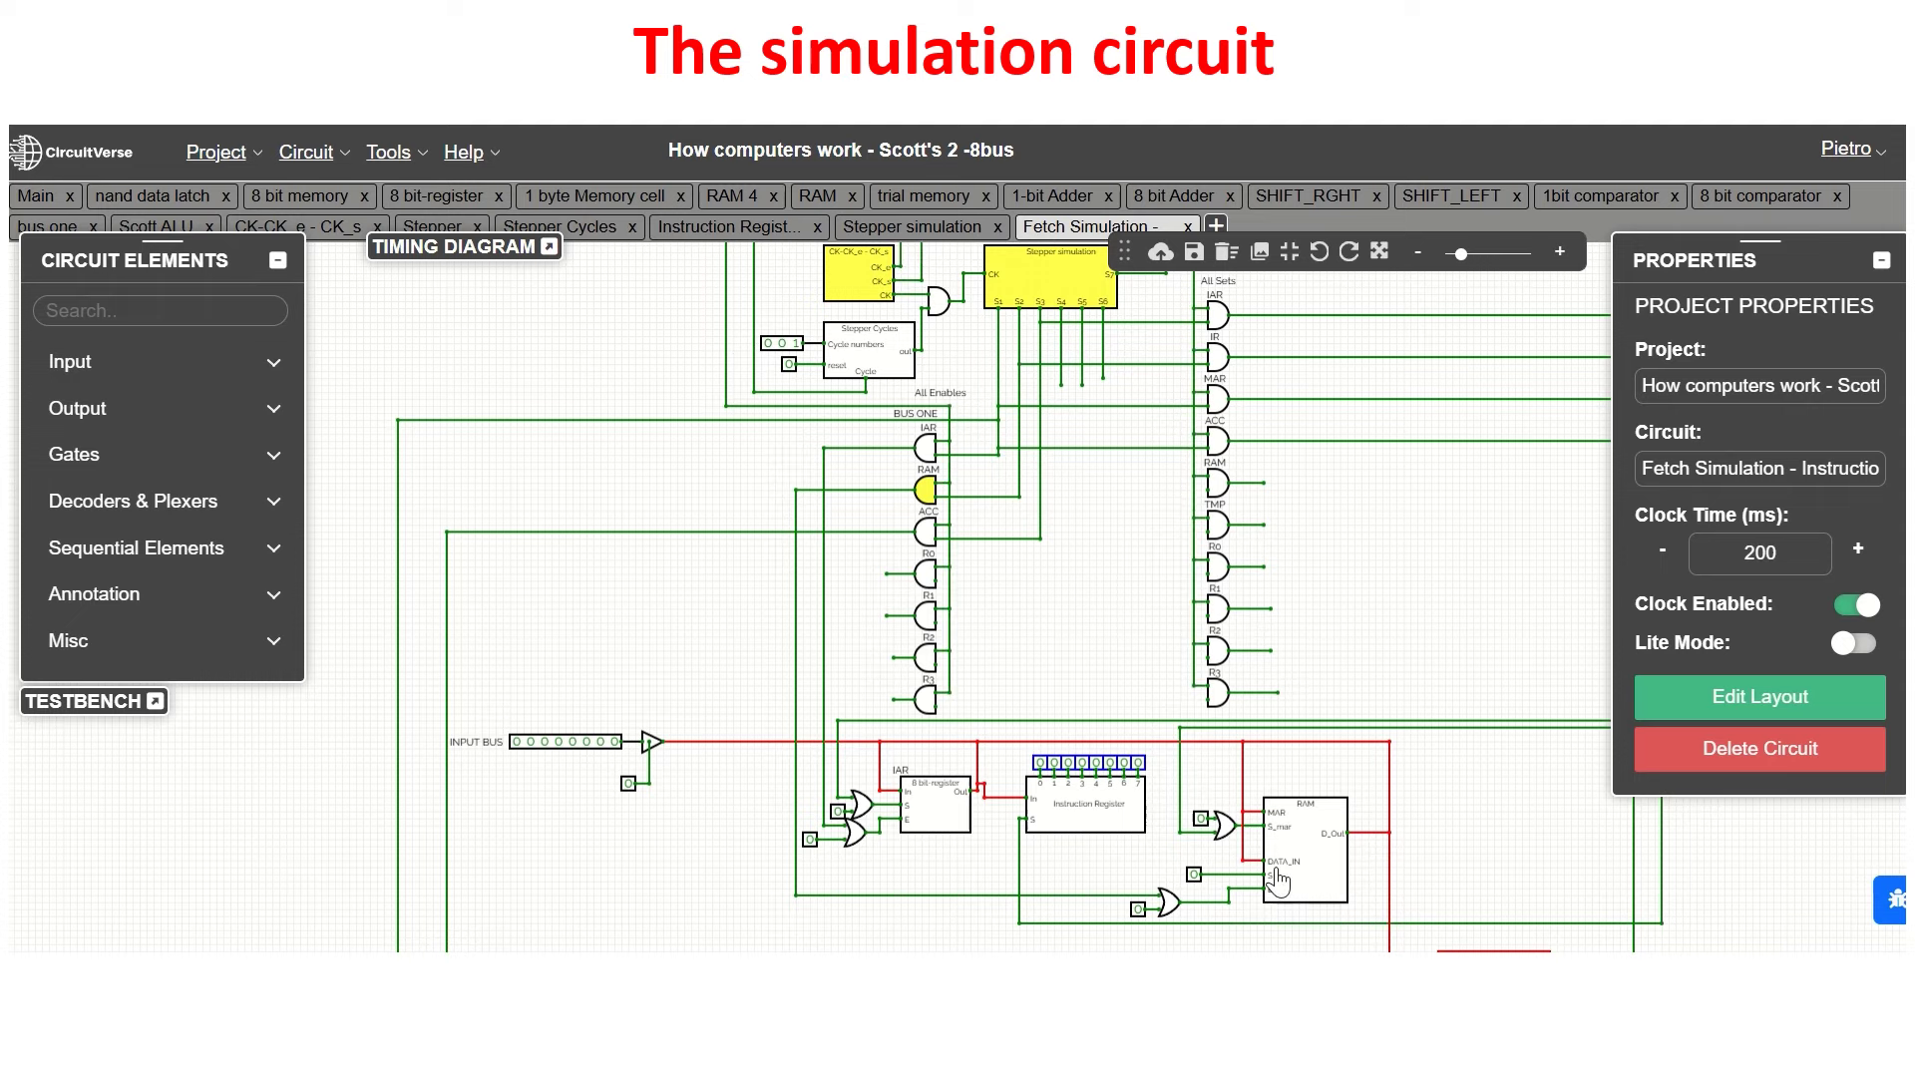
scroll(641, 816, "down", 2)
scroll(642, 816, "up", 3)
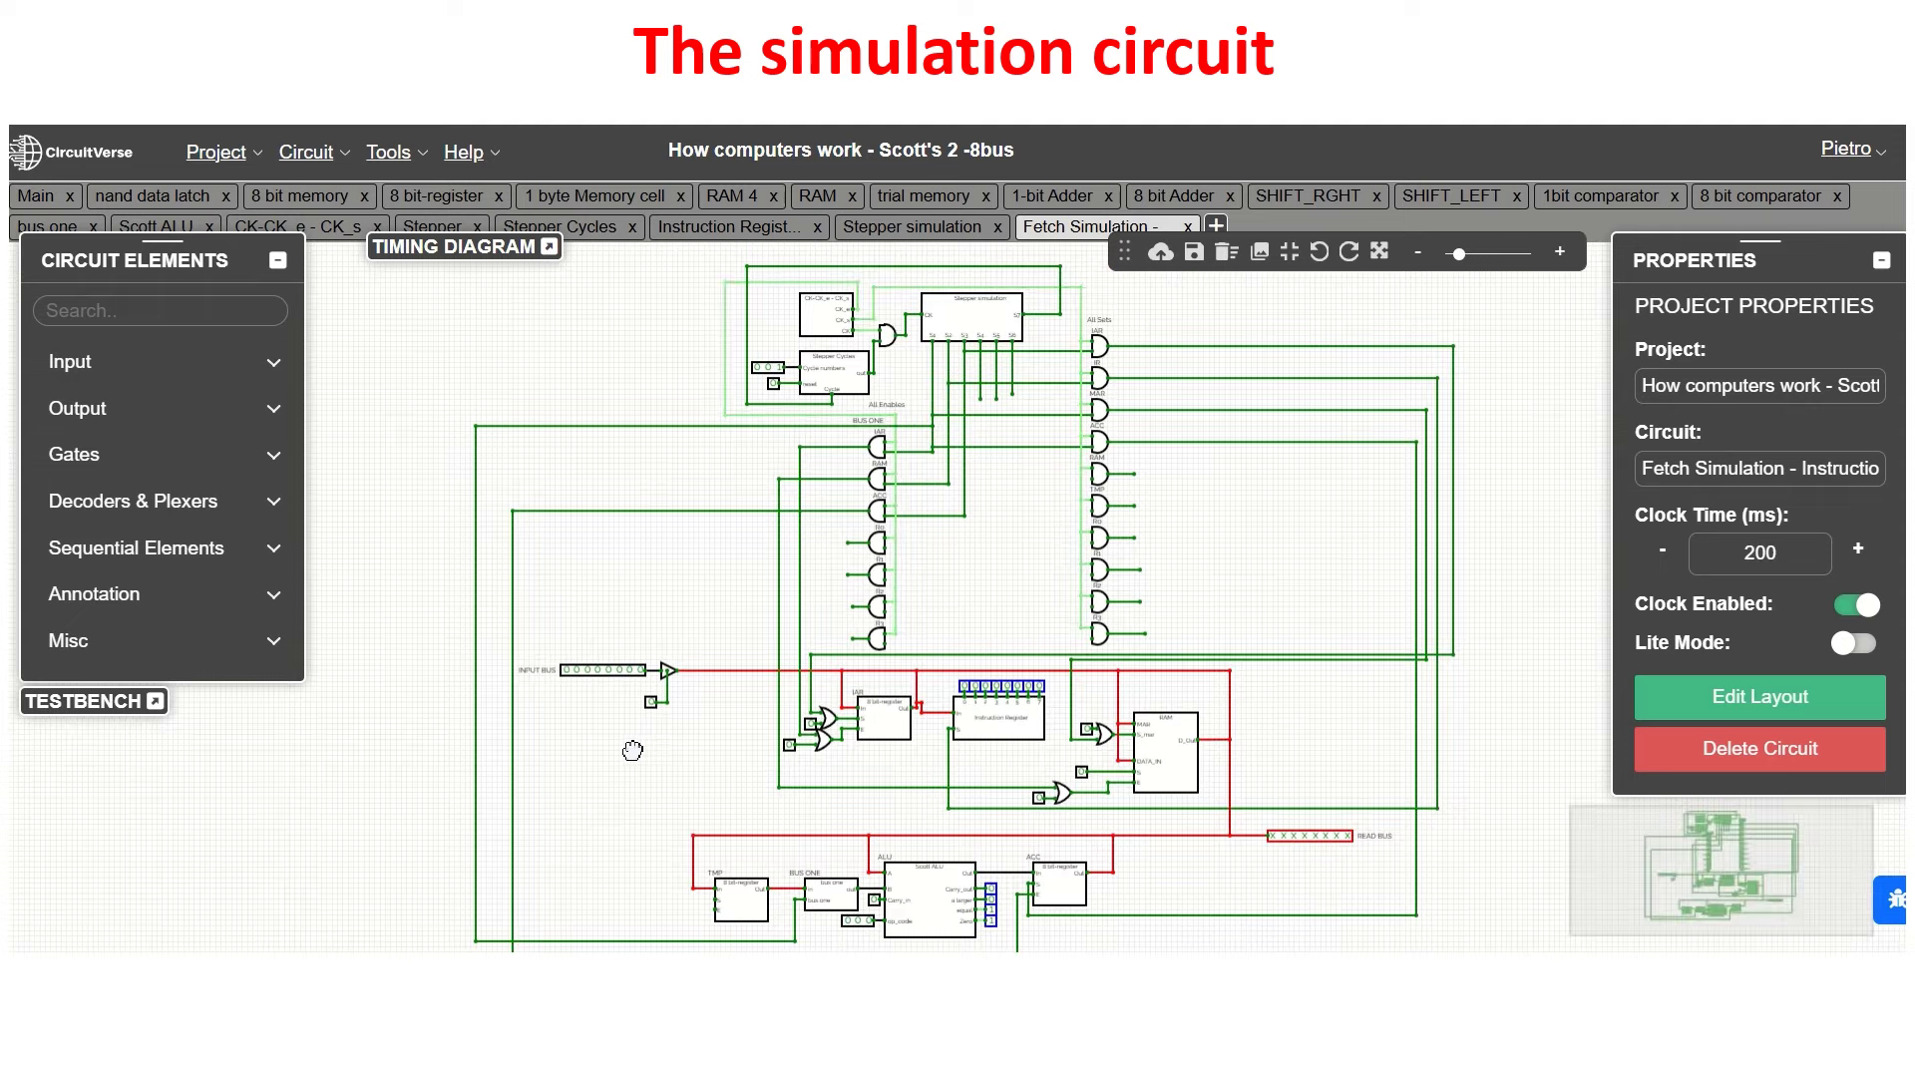
left_click_drag(673, 763, 536, 638)
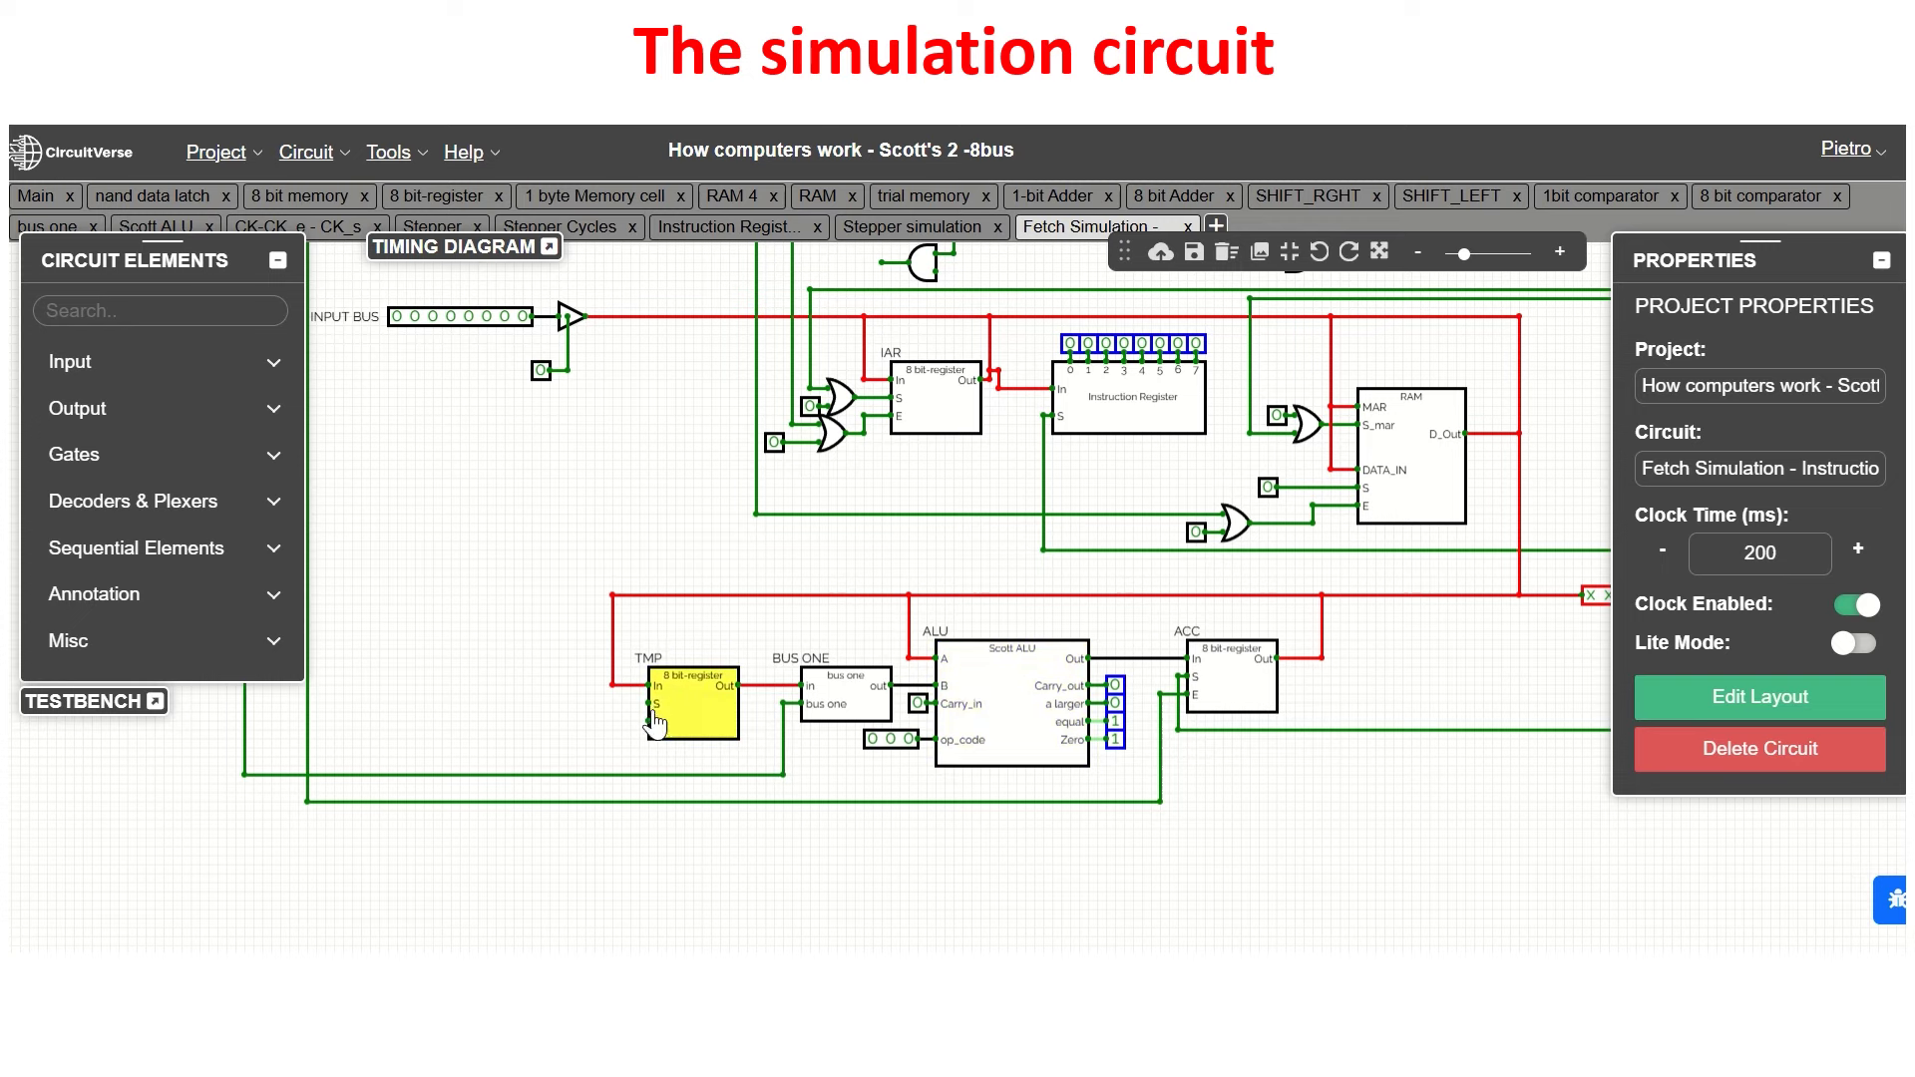
left_click_drag(1504, 644, 1354, 752)
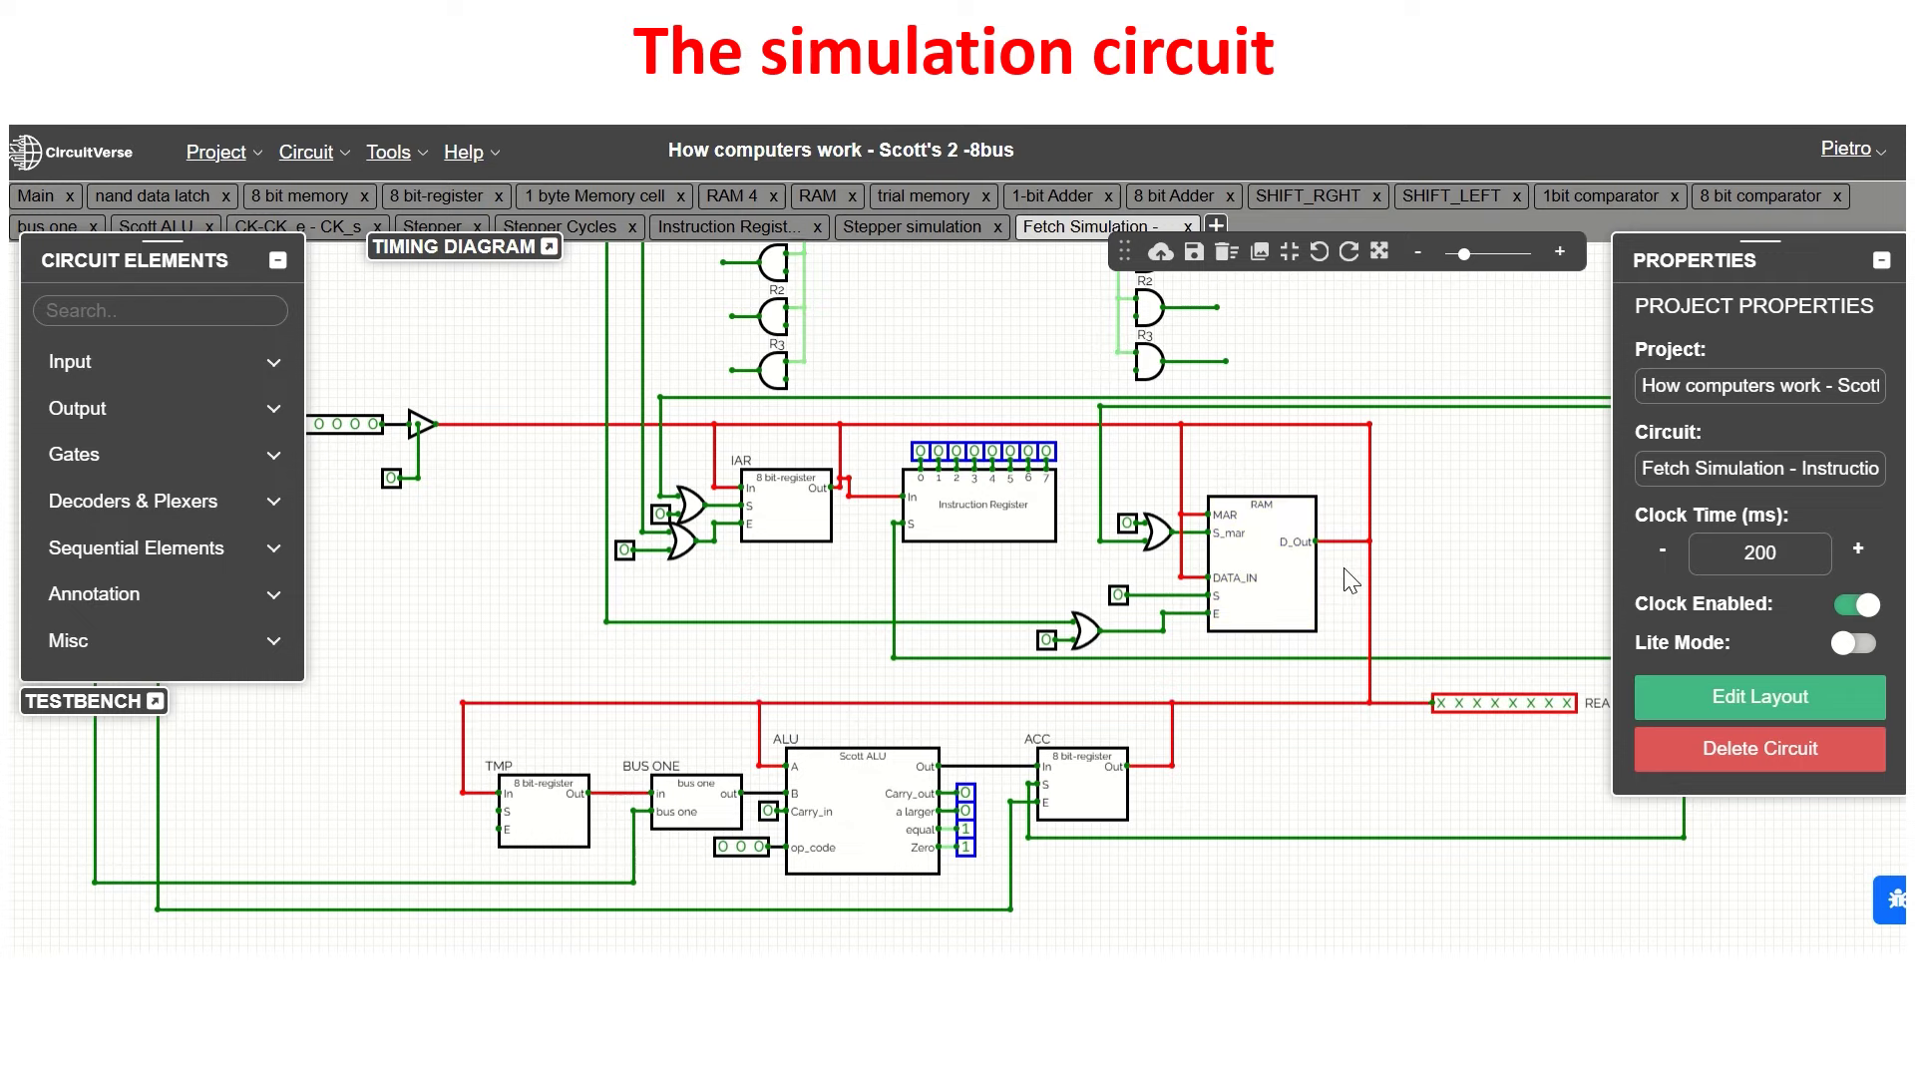
scroll(1032, 556, "up", 3)
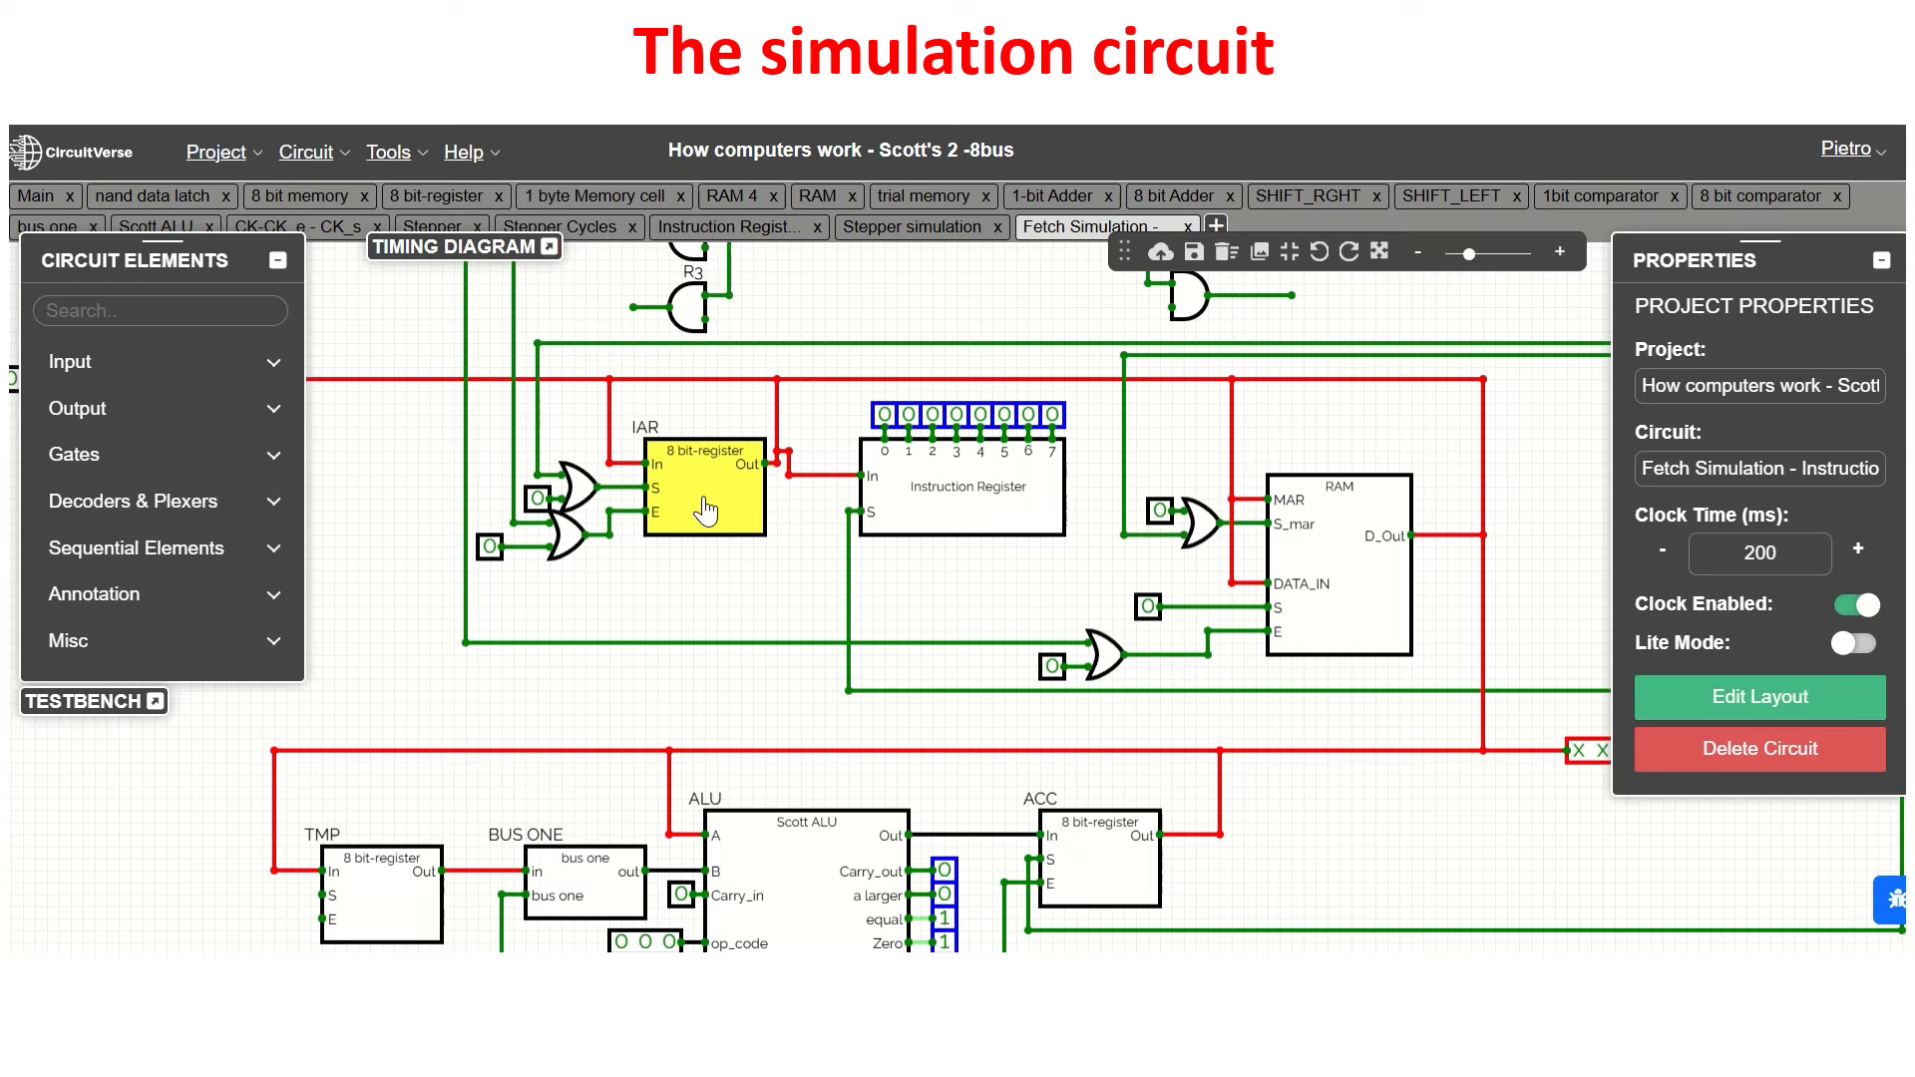
scroll(1025, 598, "up", 10)
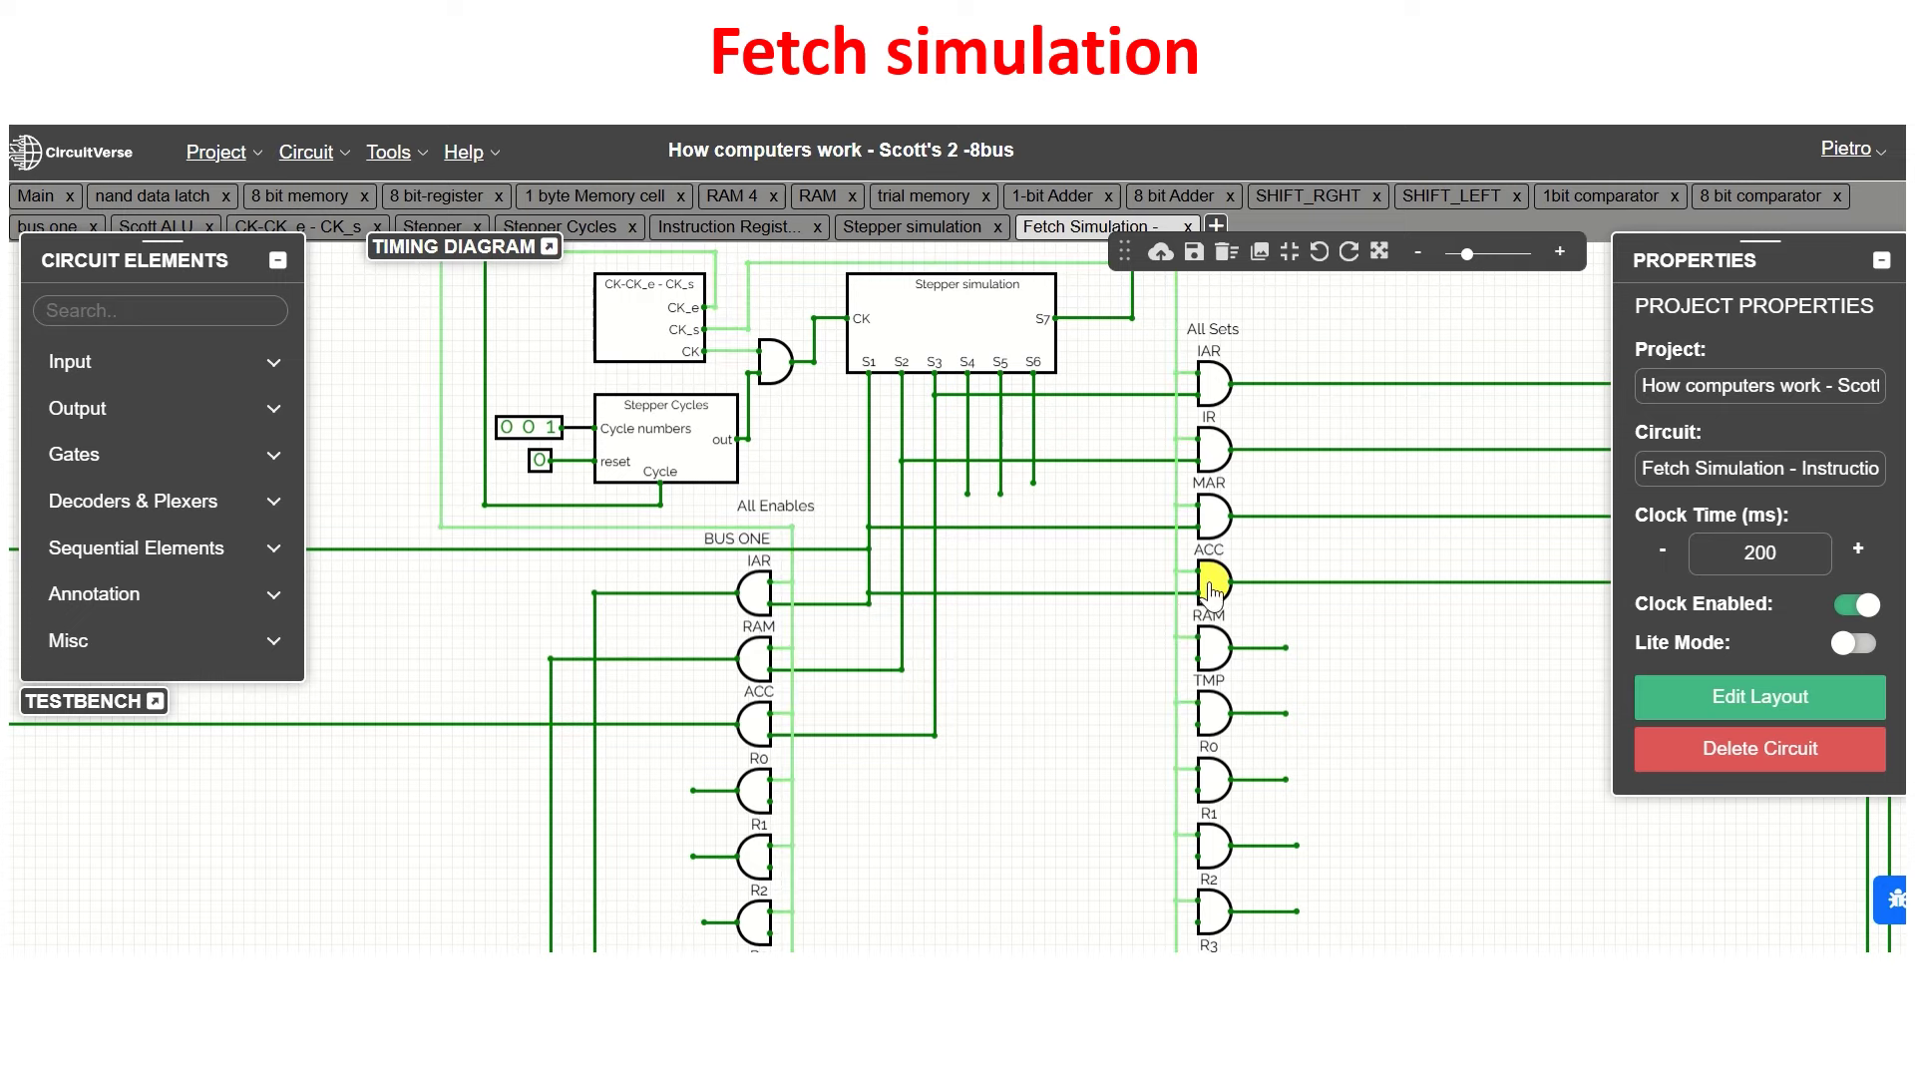
- Trace the fetch steps S1 to S3 from the stepper gates to the IAR, RAM, Instruction Register, BUS ONE and ACC
left_click_drag(961, 855, 1014, 505)
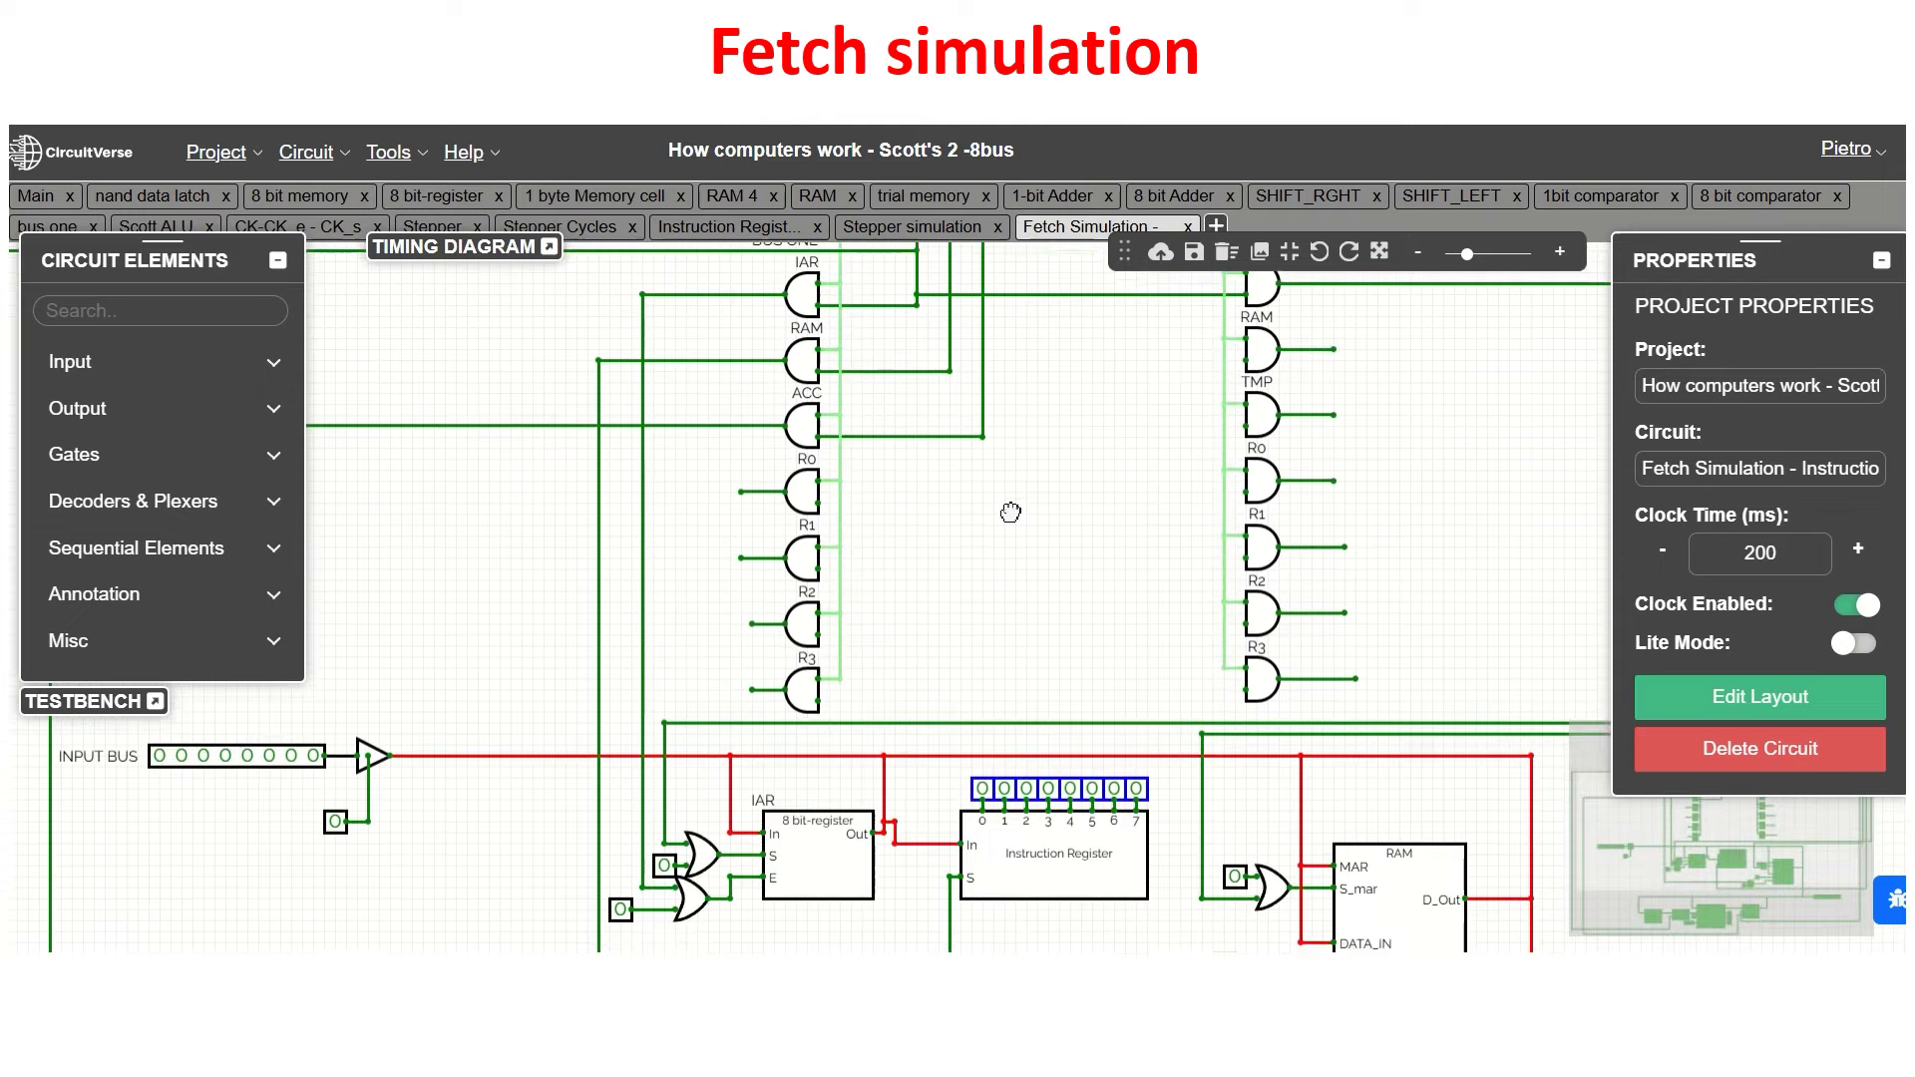
left_click_drag(867, 905, 858, 698)
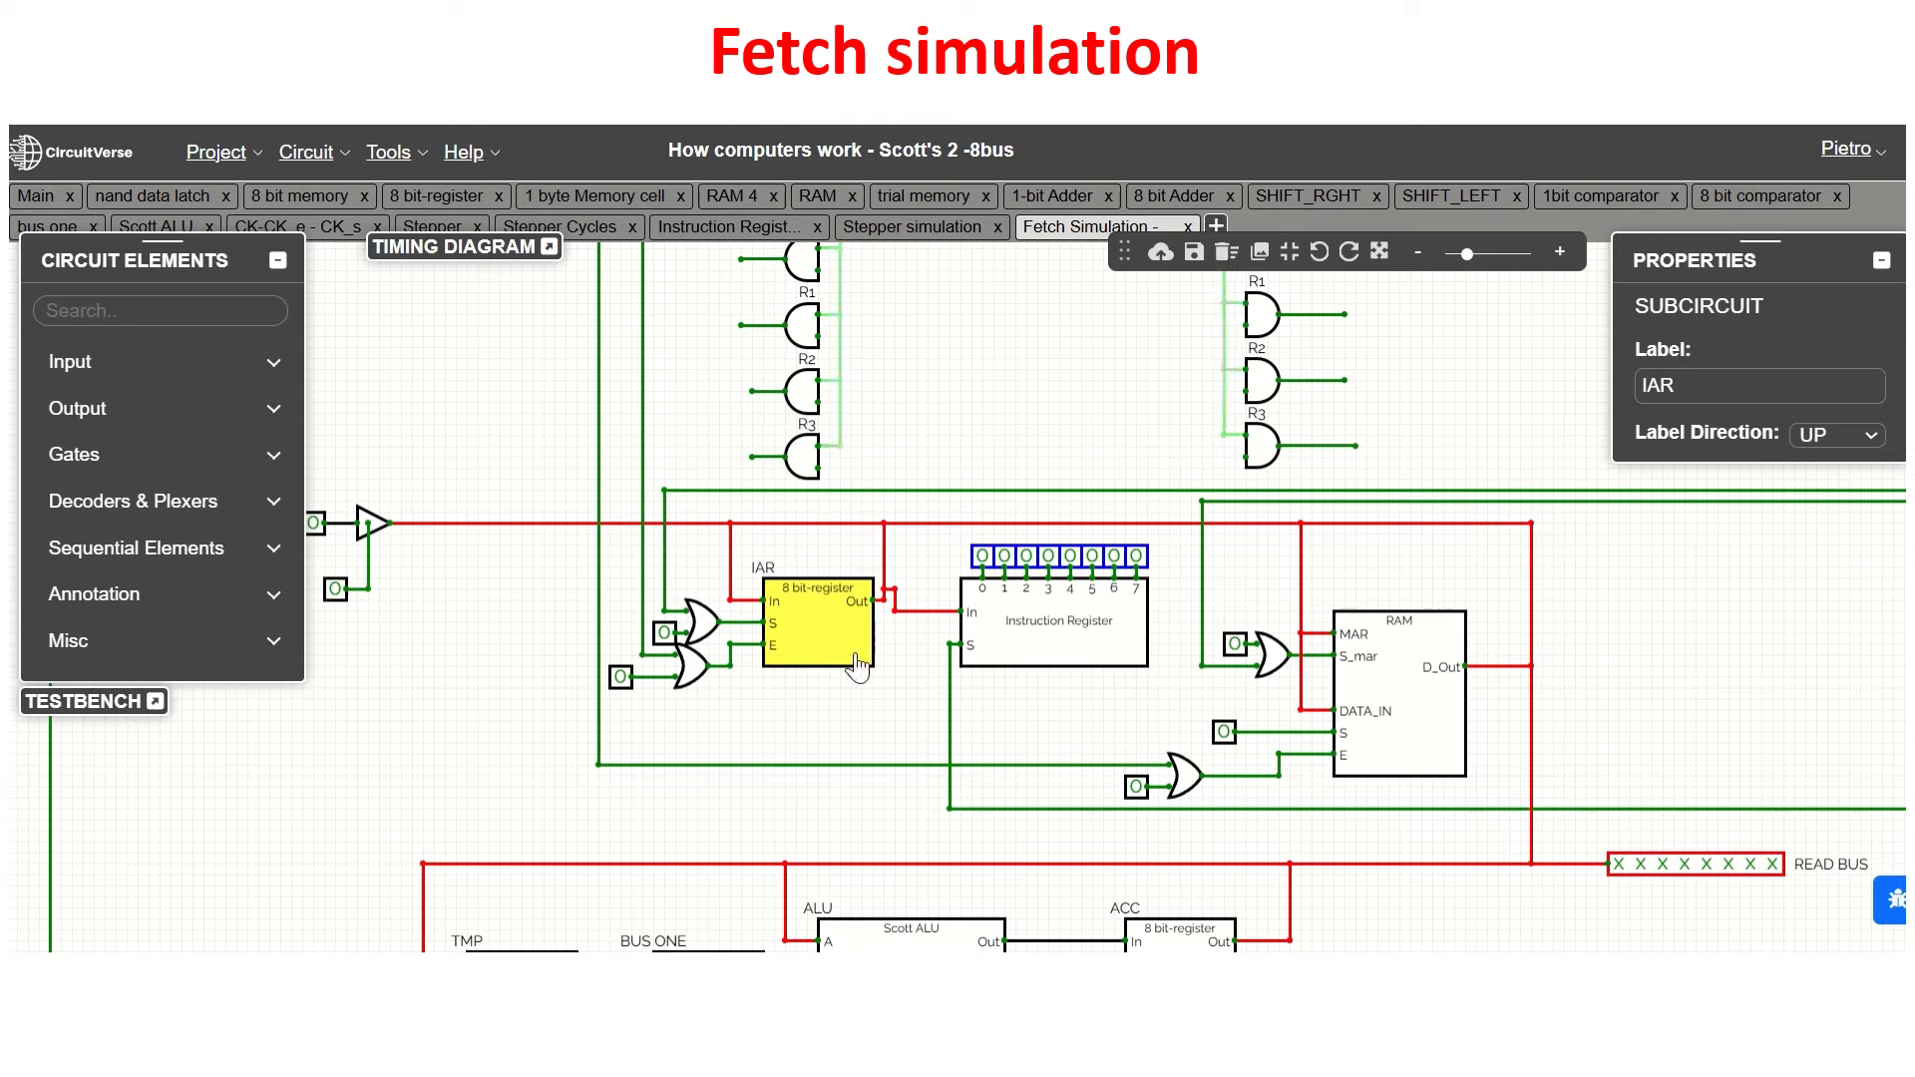
left_click_drag(827, 838, 866, 561)
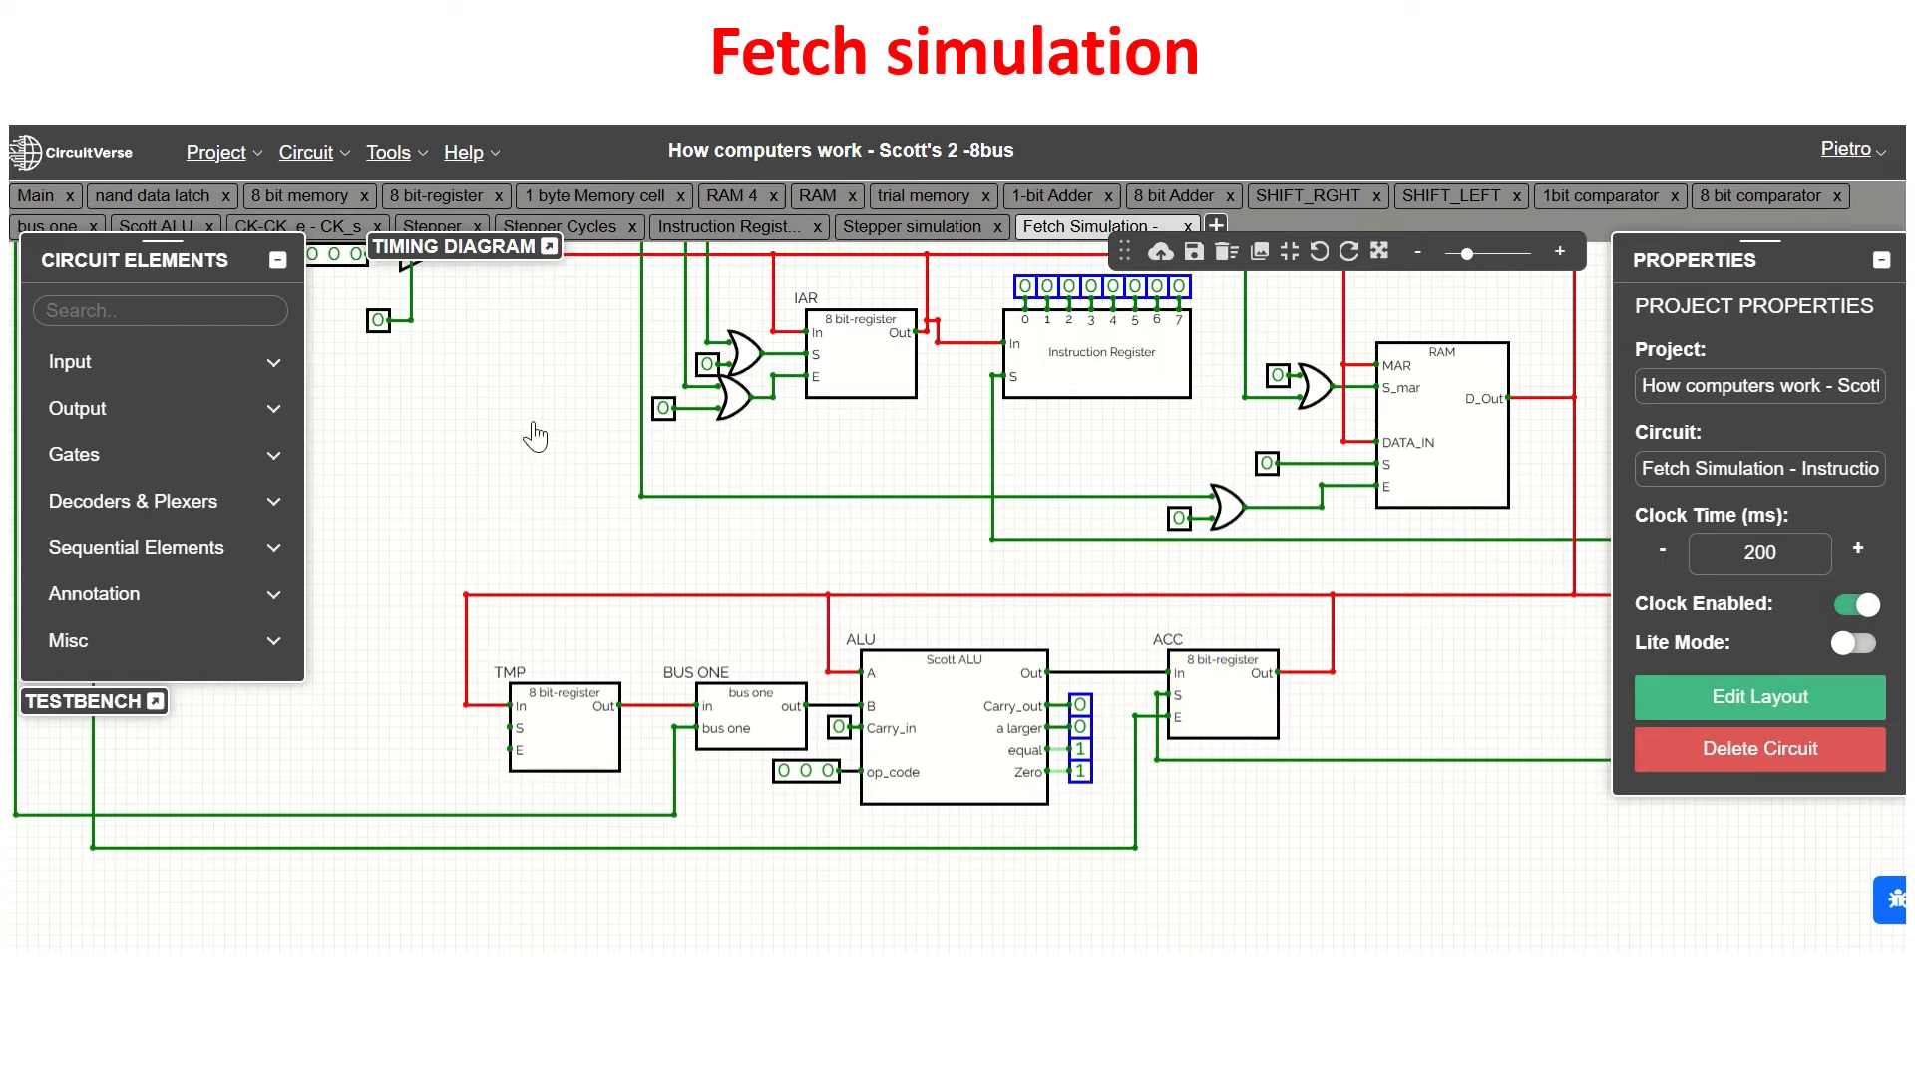
left_click_drag(535, 436, 569, 812)
left_click_drag(1192, 465, 1168, 868)
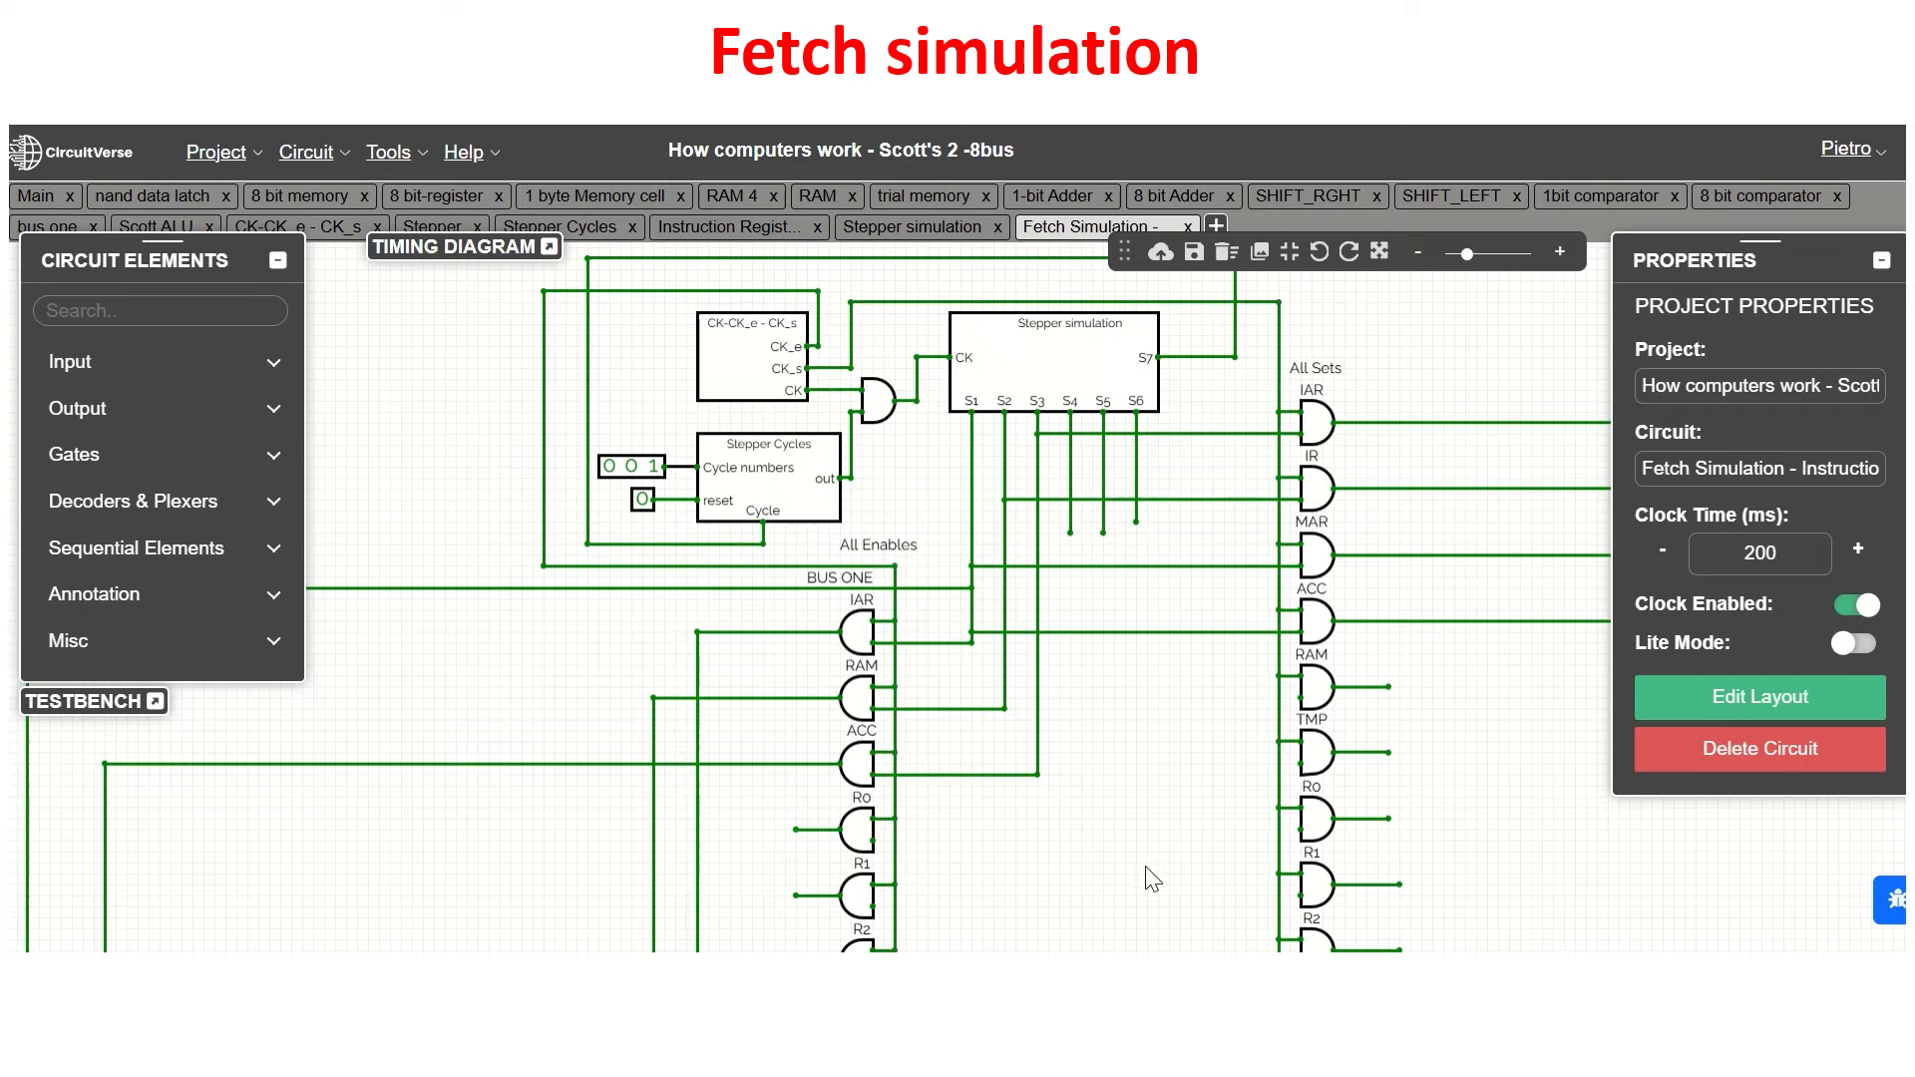
left_click(1142, 813)
left_click_drag(1143, 813, 1062, 399)
left_click_drag(1287, 938, 1307, 761)
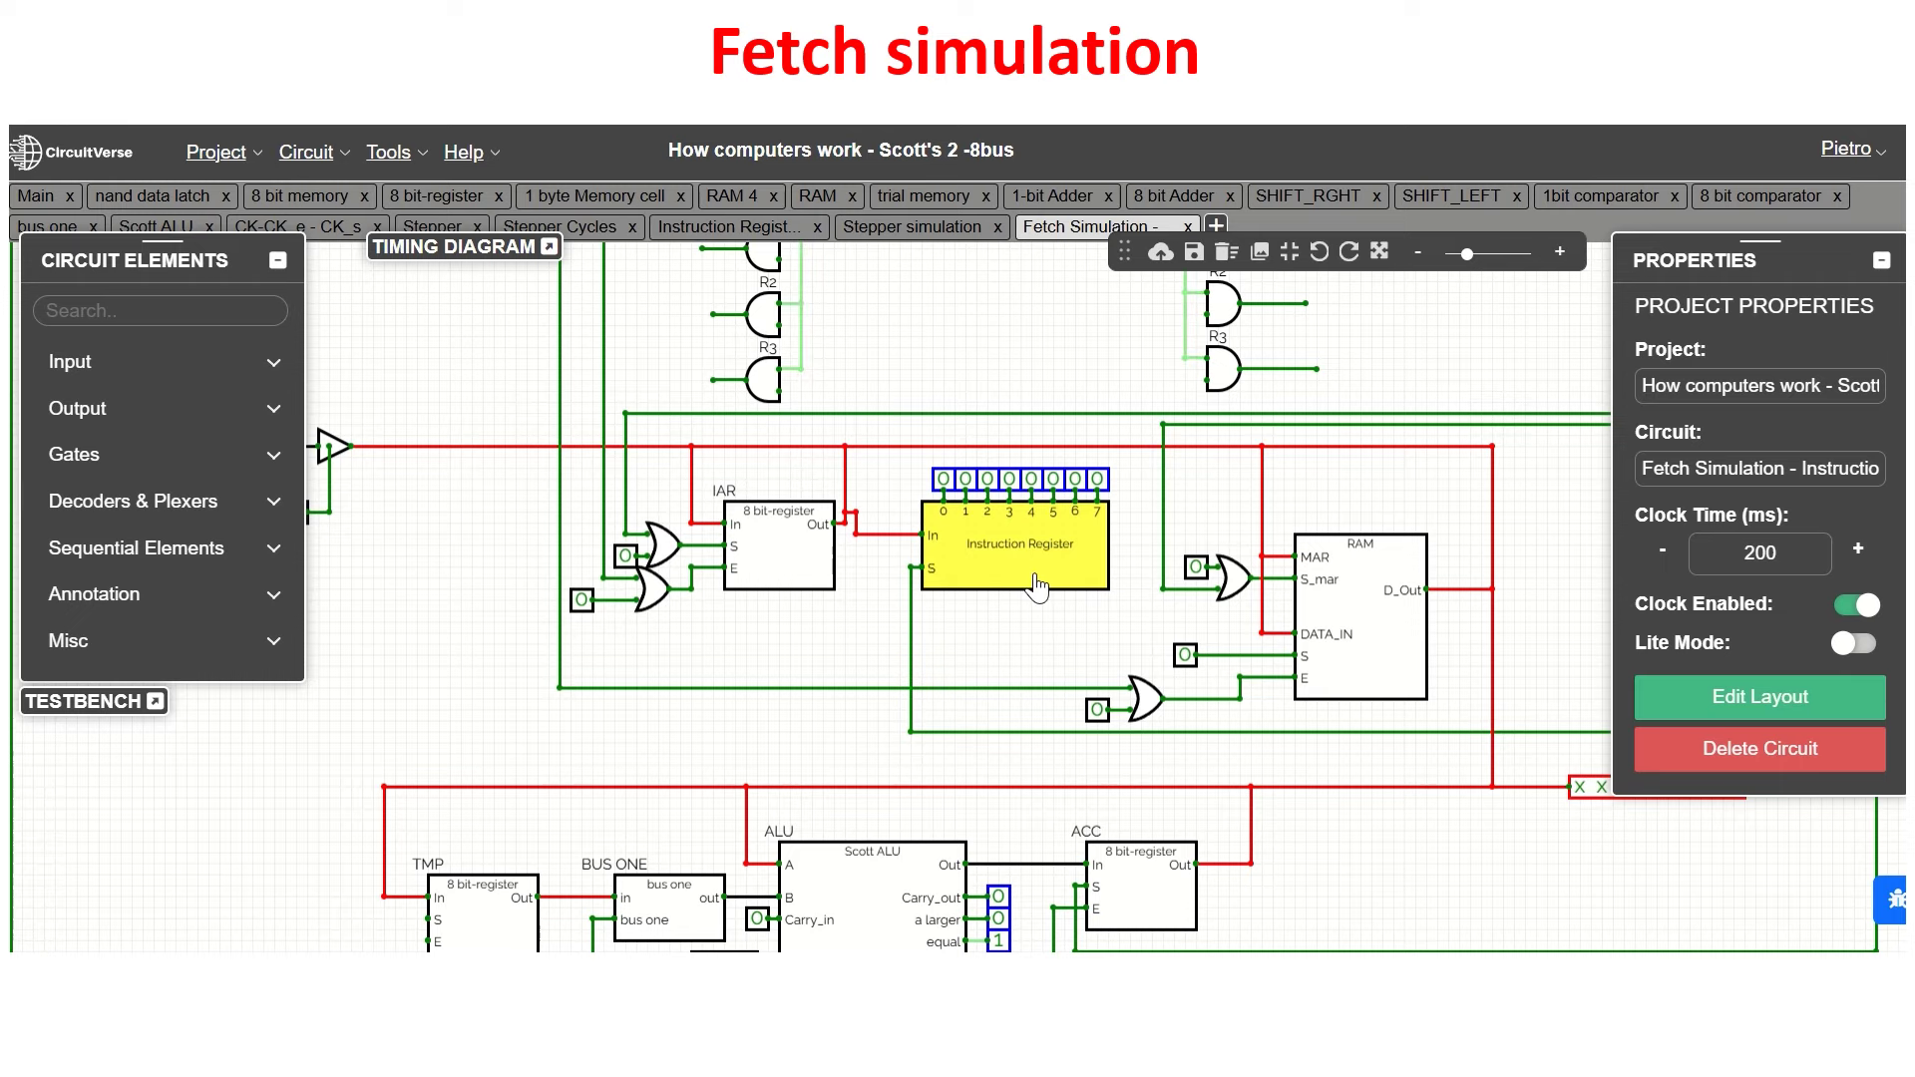
scroll(1028, 392, "up", 5)
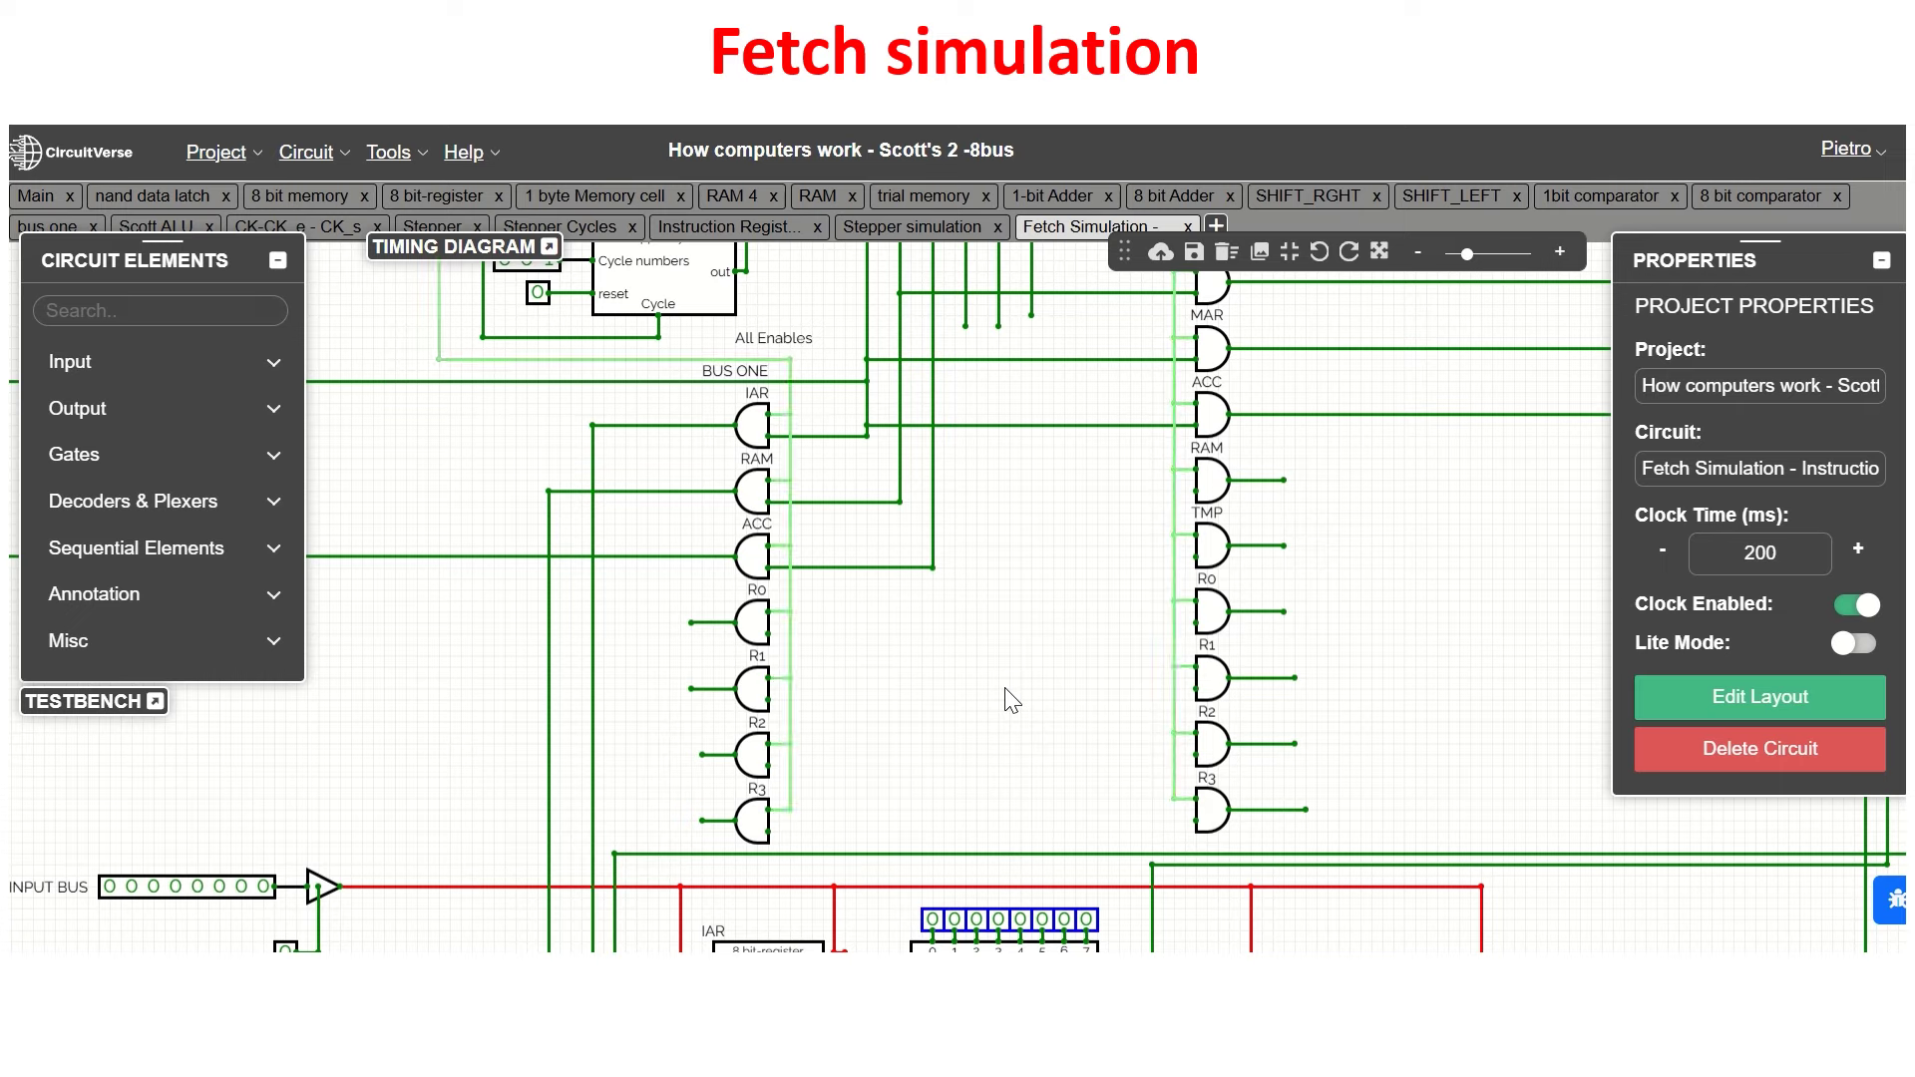
scroll(1002, 698, "up", 3)
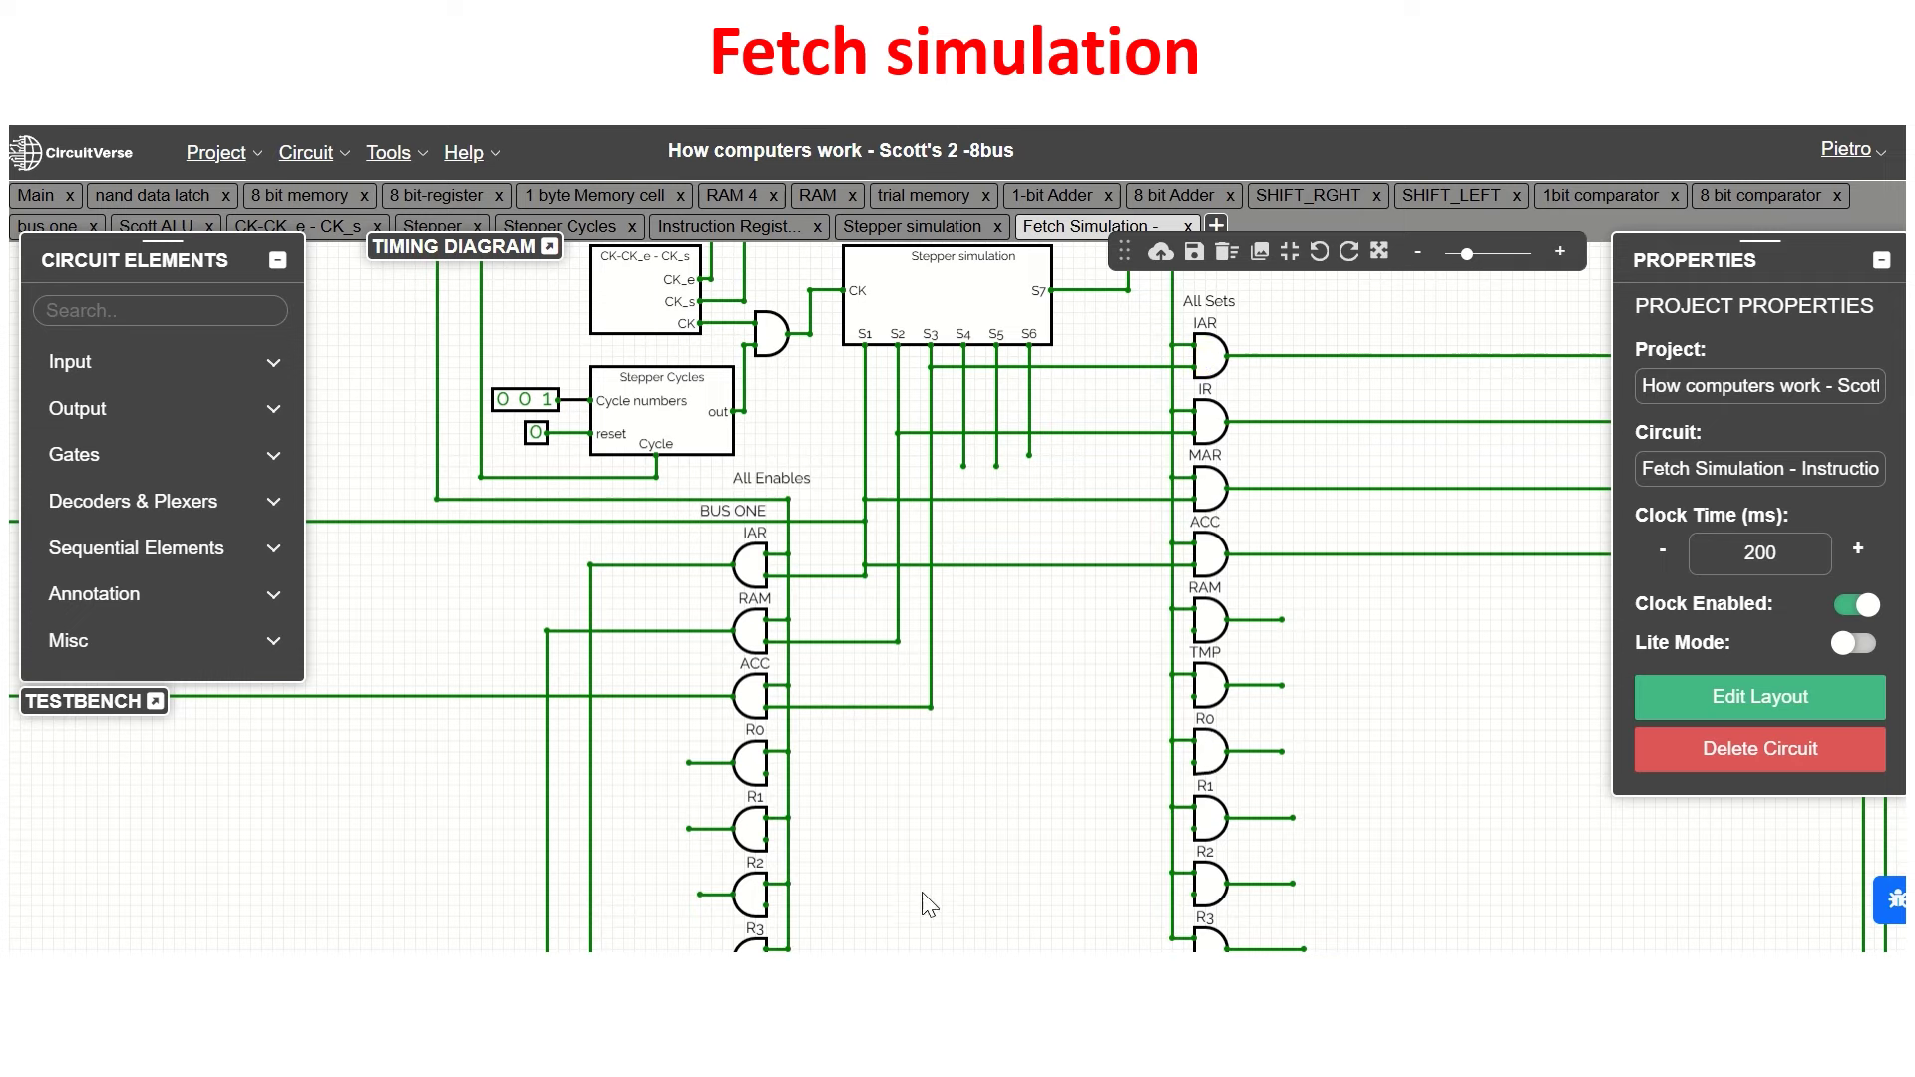
scroll(1000, 649, "down", 5)
scroll(934, 903, "down", 4)
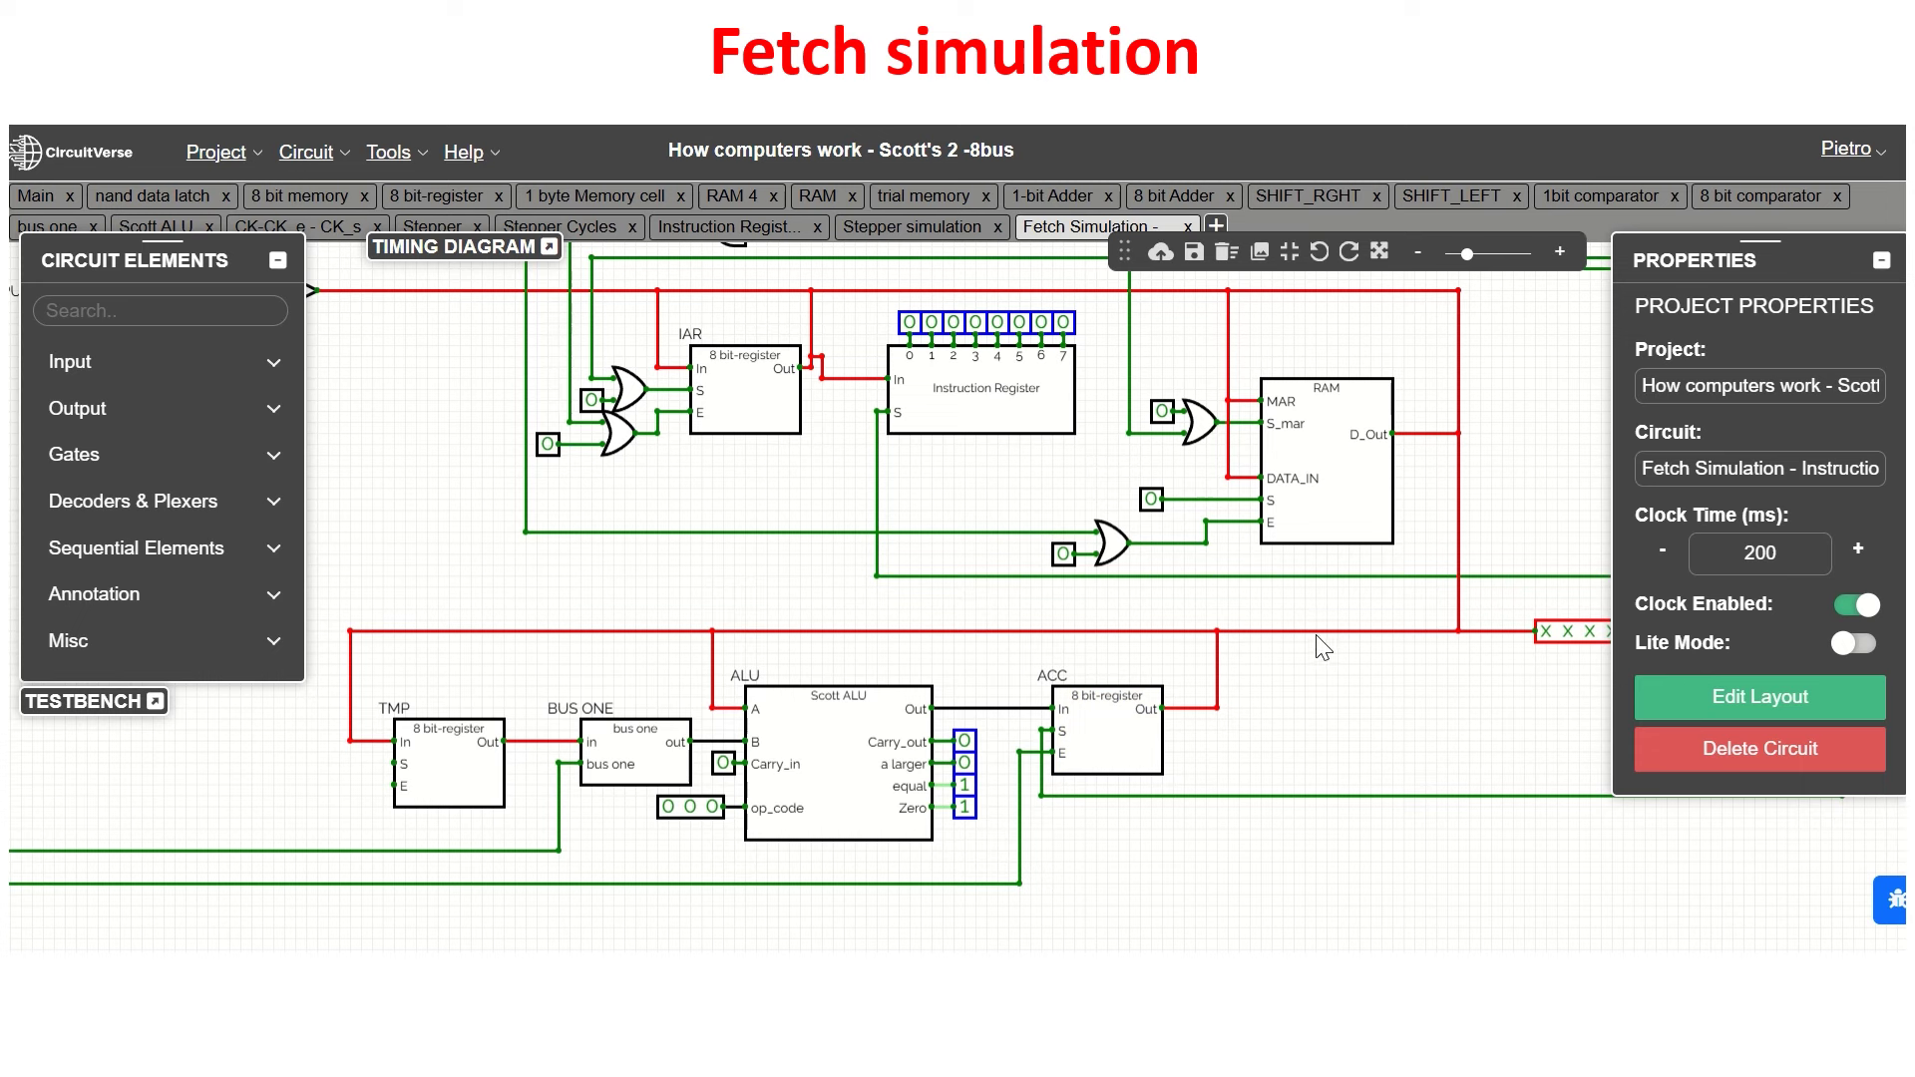
left_click_drag(1359, 559, 1402, 812)
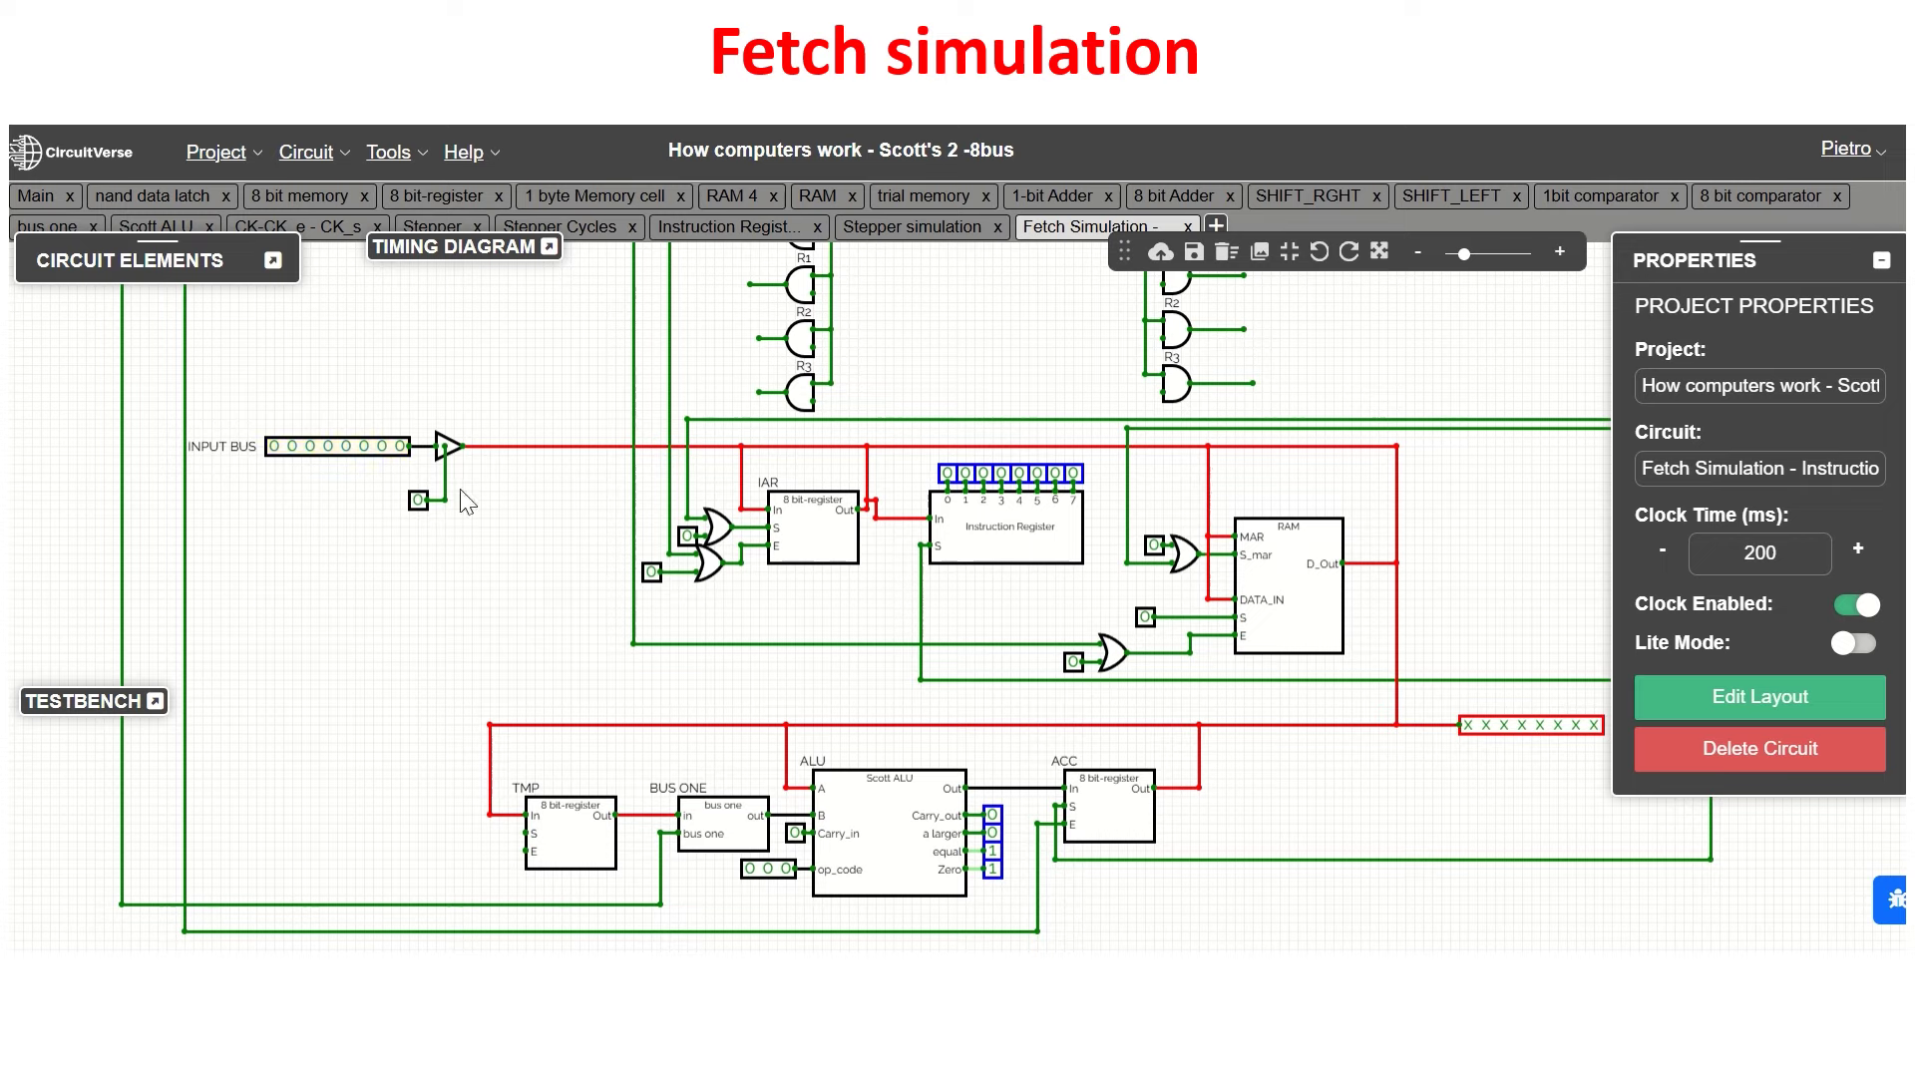
- Enable the input bus with 00000000, latch it into the IAR and the RAM's MAR, and disable the bus
left_click(419, 500)
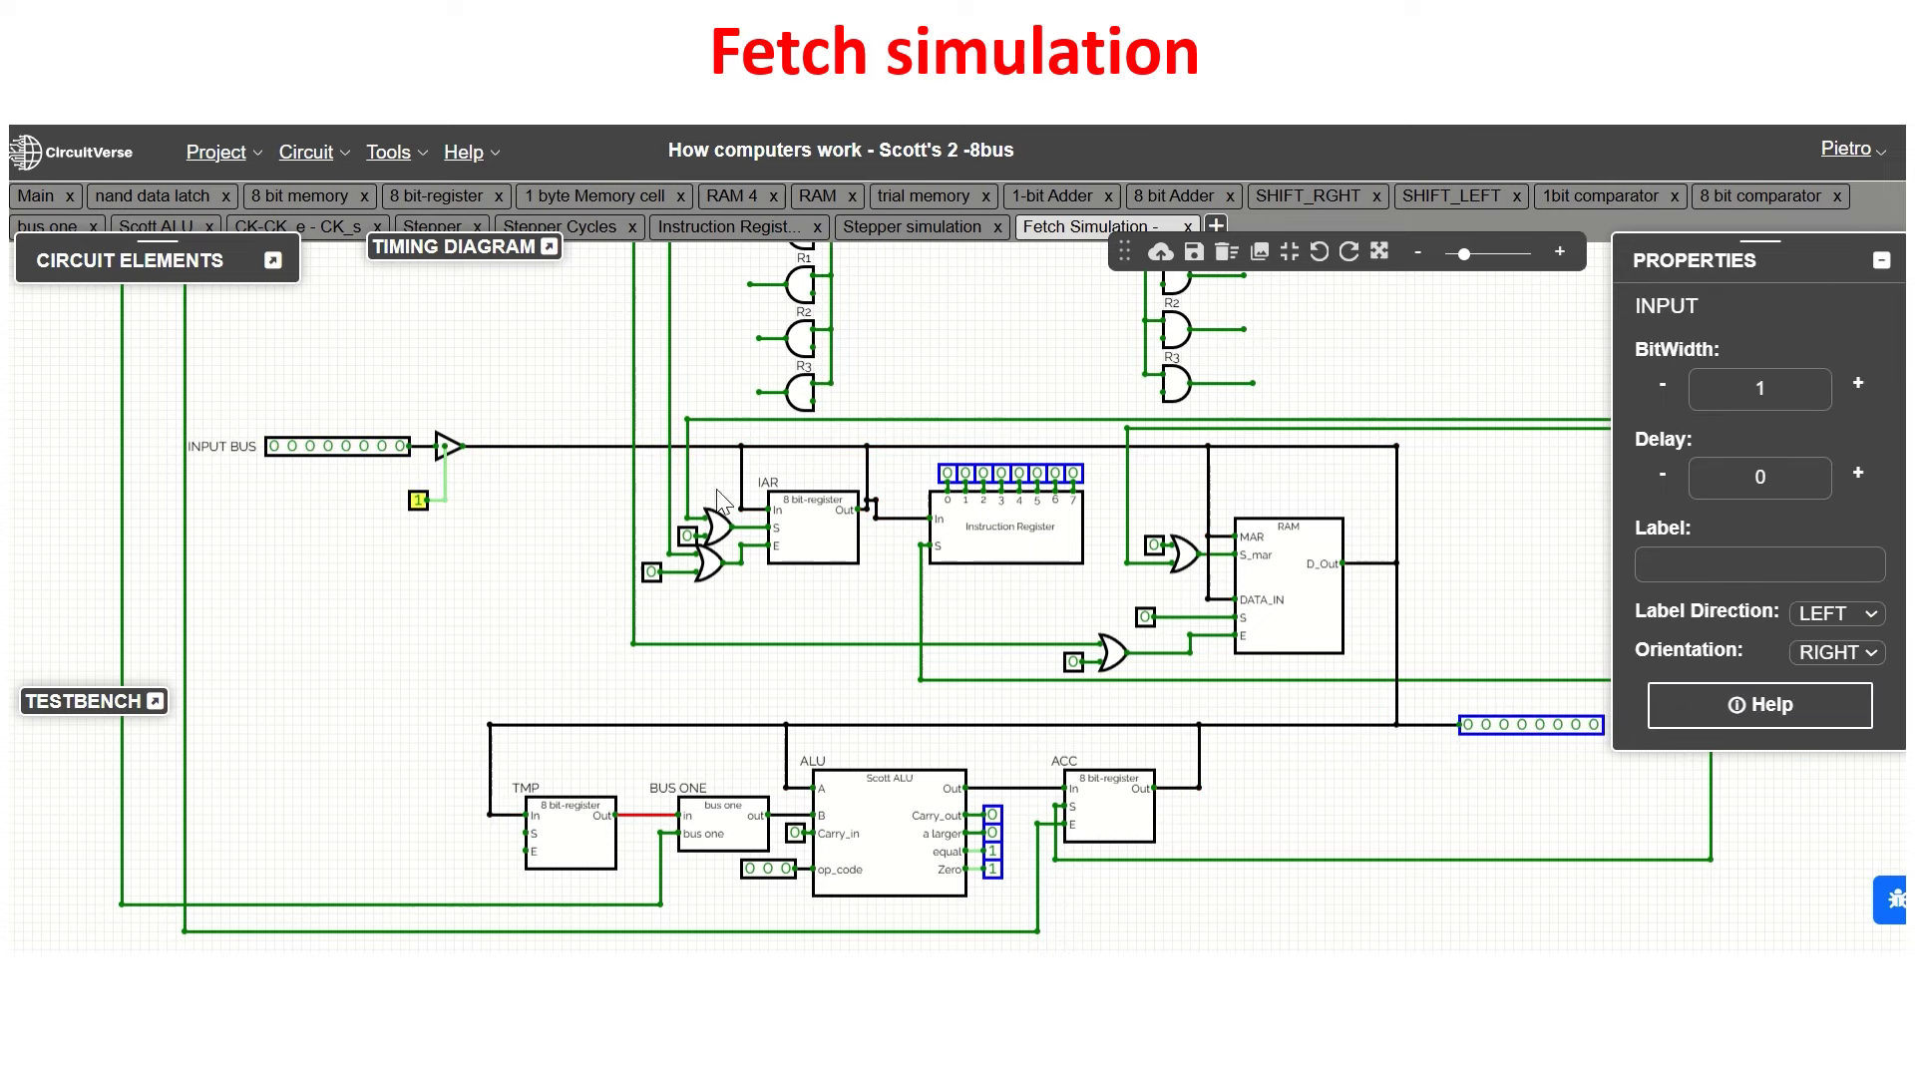
left_click(687, 538)
left_click(1154, 548)
left_click(1152, 550)
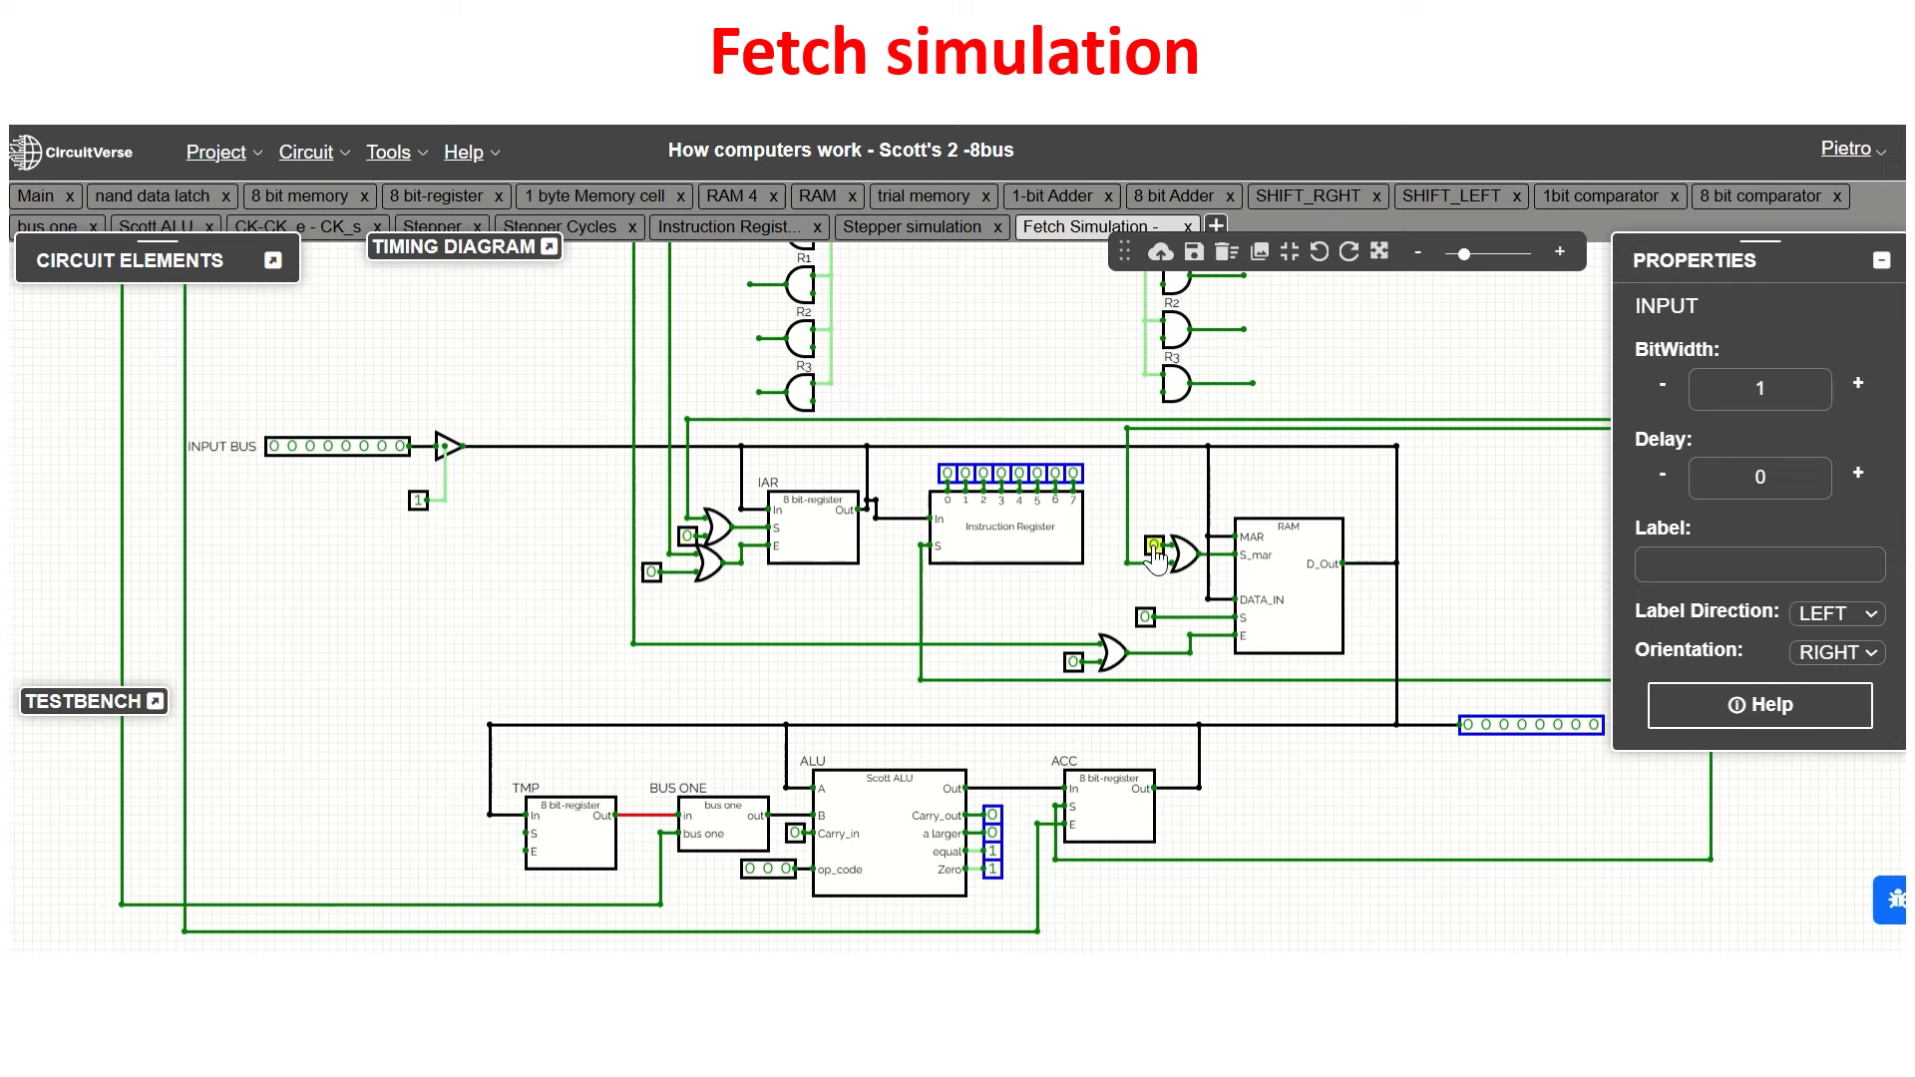
left_click(419, 502)
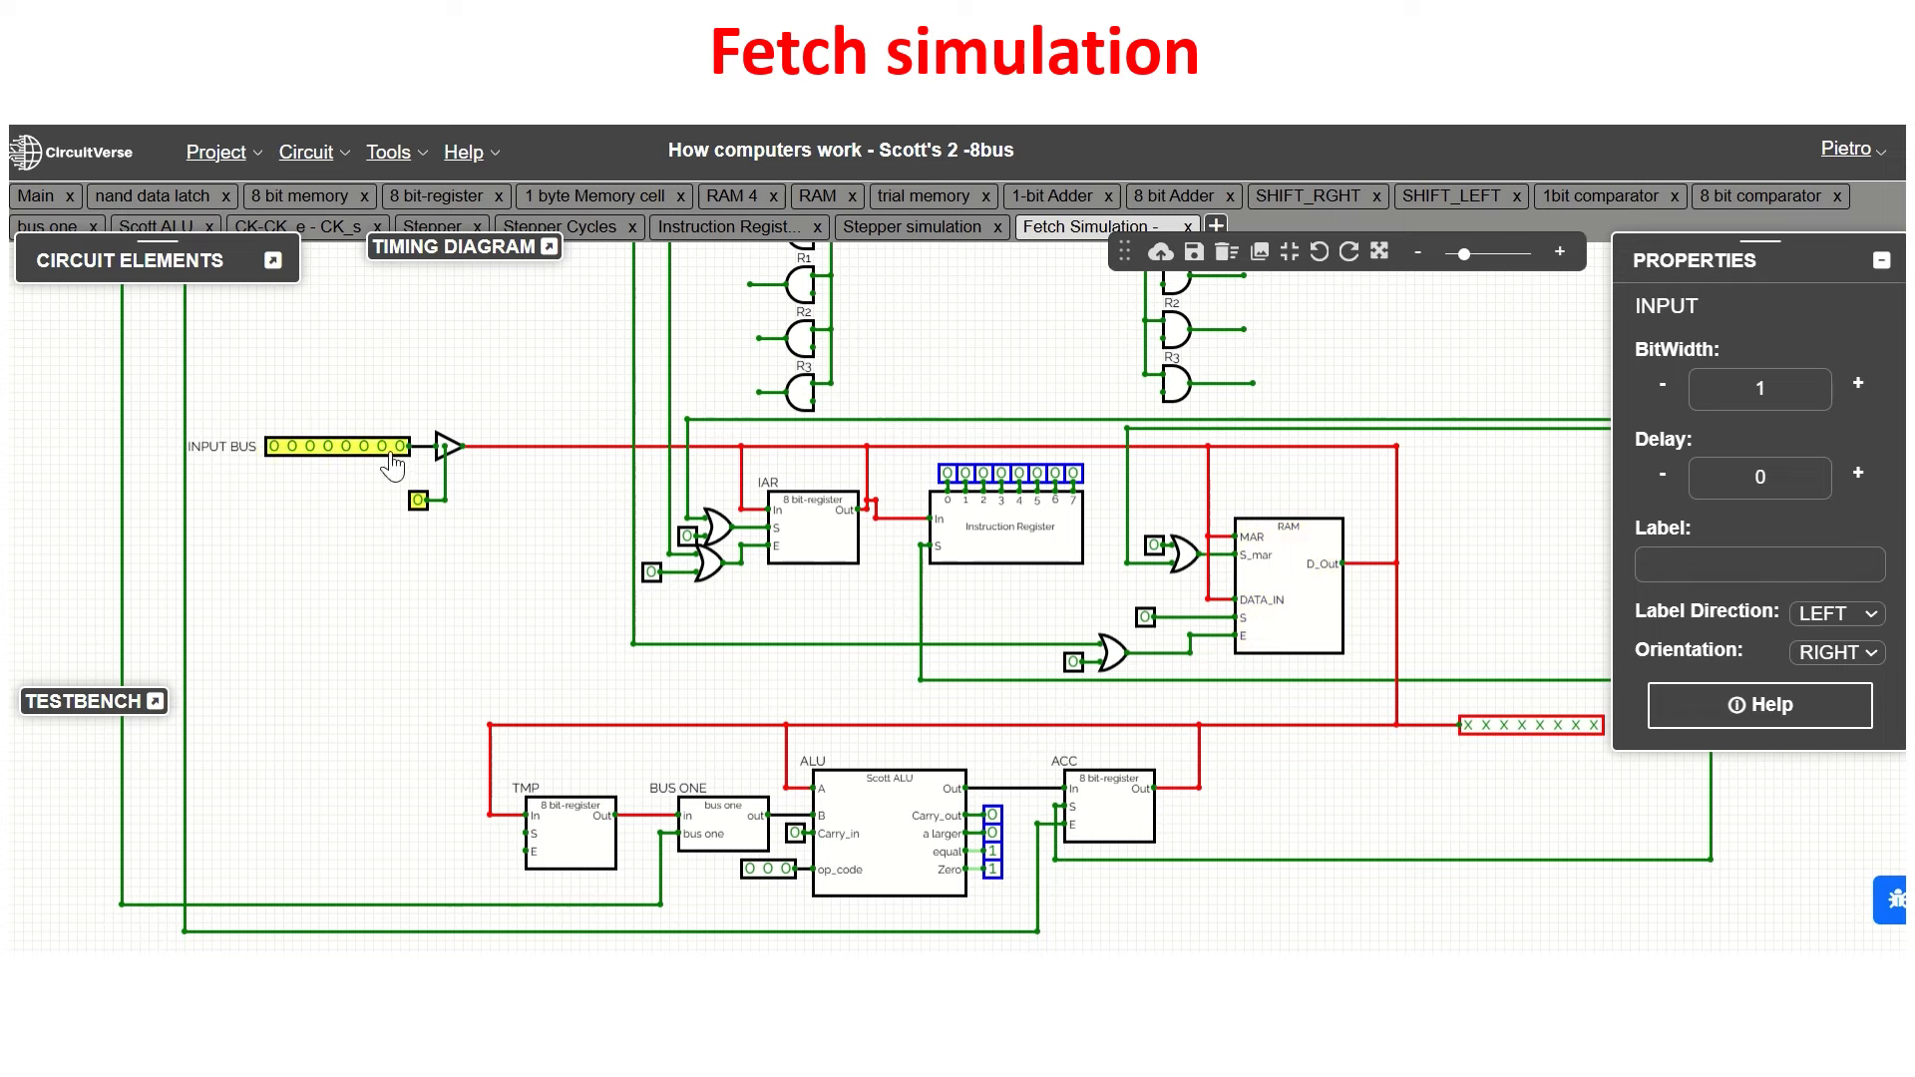
- Set the input bus to 10000100, enable it, store the byte in RAM at address 0, and disable the bus
left_click(274, 448)
left_click(346, 446)
left_click(347, 448)
left_click(365, 447)
left_click(418, 501)
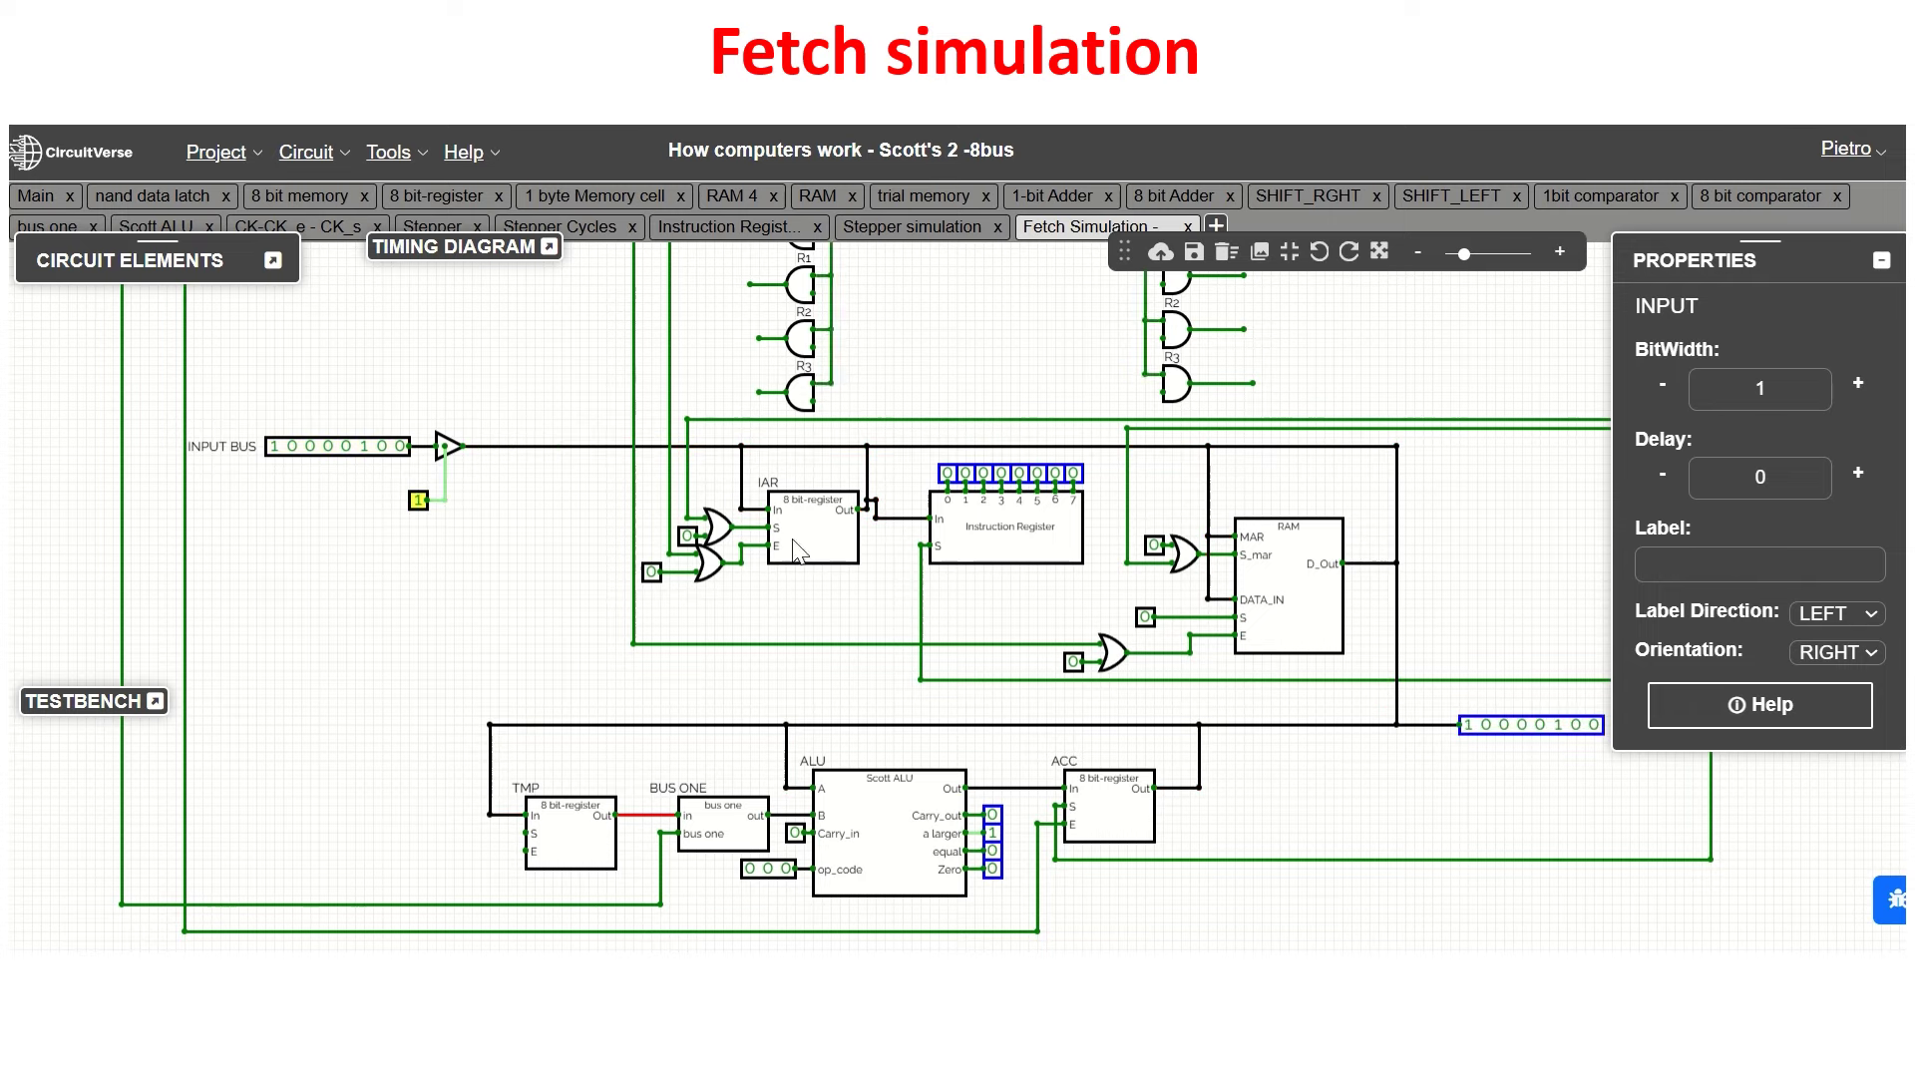
left_click(1146, 618)
left_click(1146, 618)
left_click(418, 501)
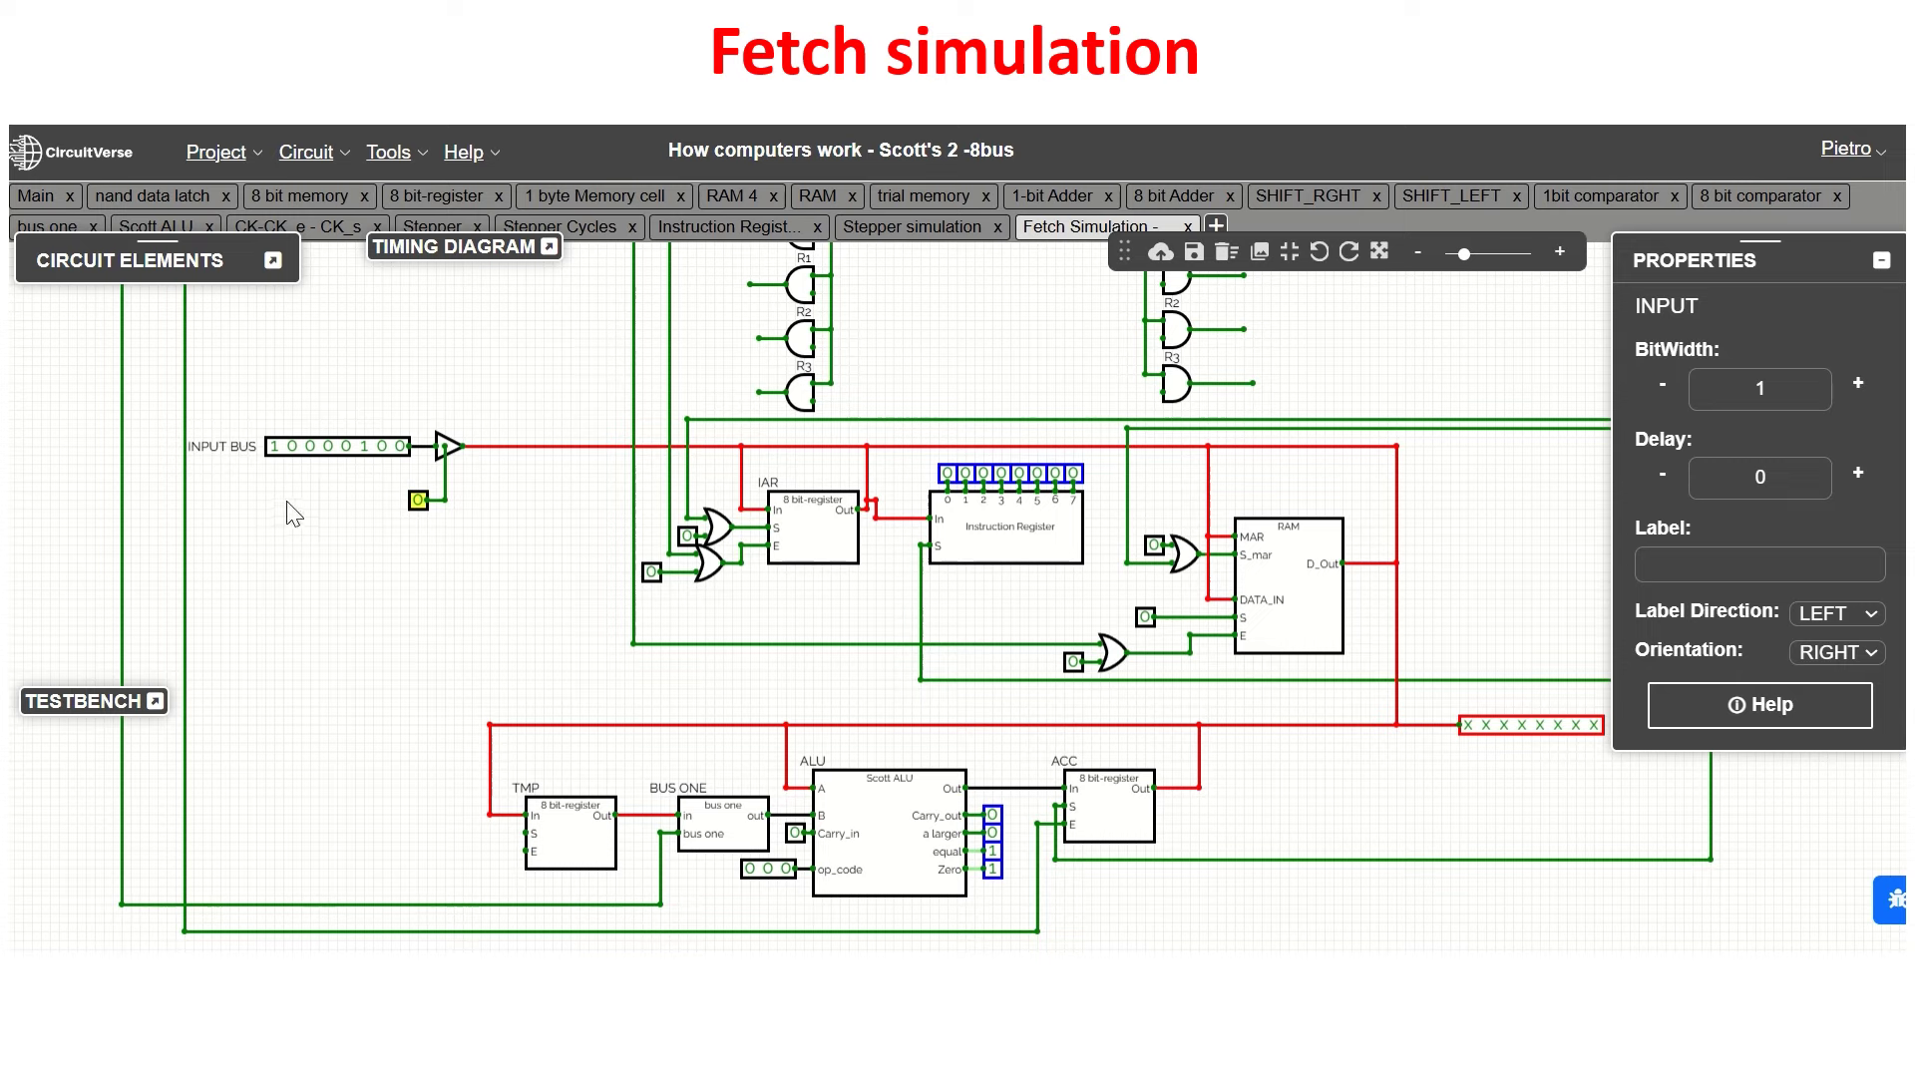
- Set the input bus to 00000001, enable it to latch address 1 into the RAM's MAR, and disable the bus
left_click(276, 447)
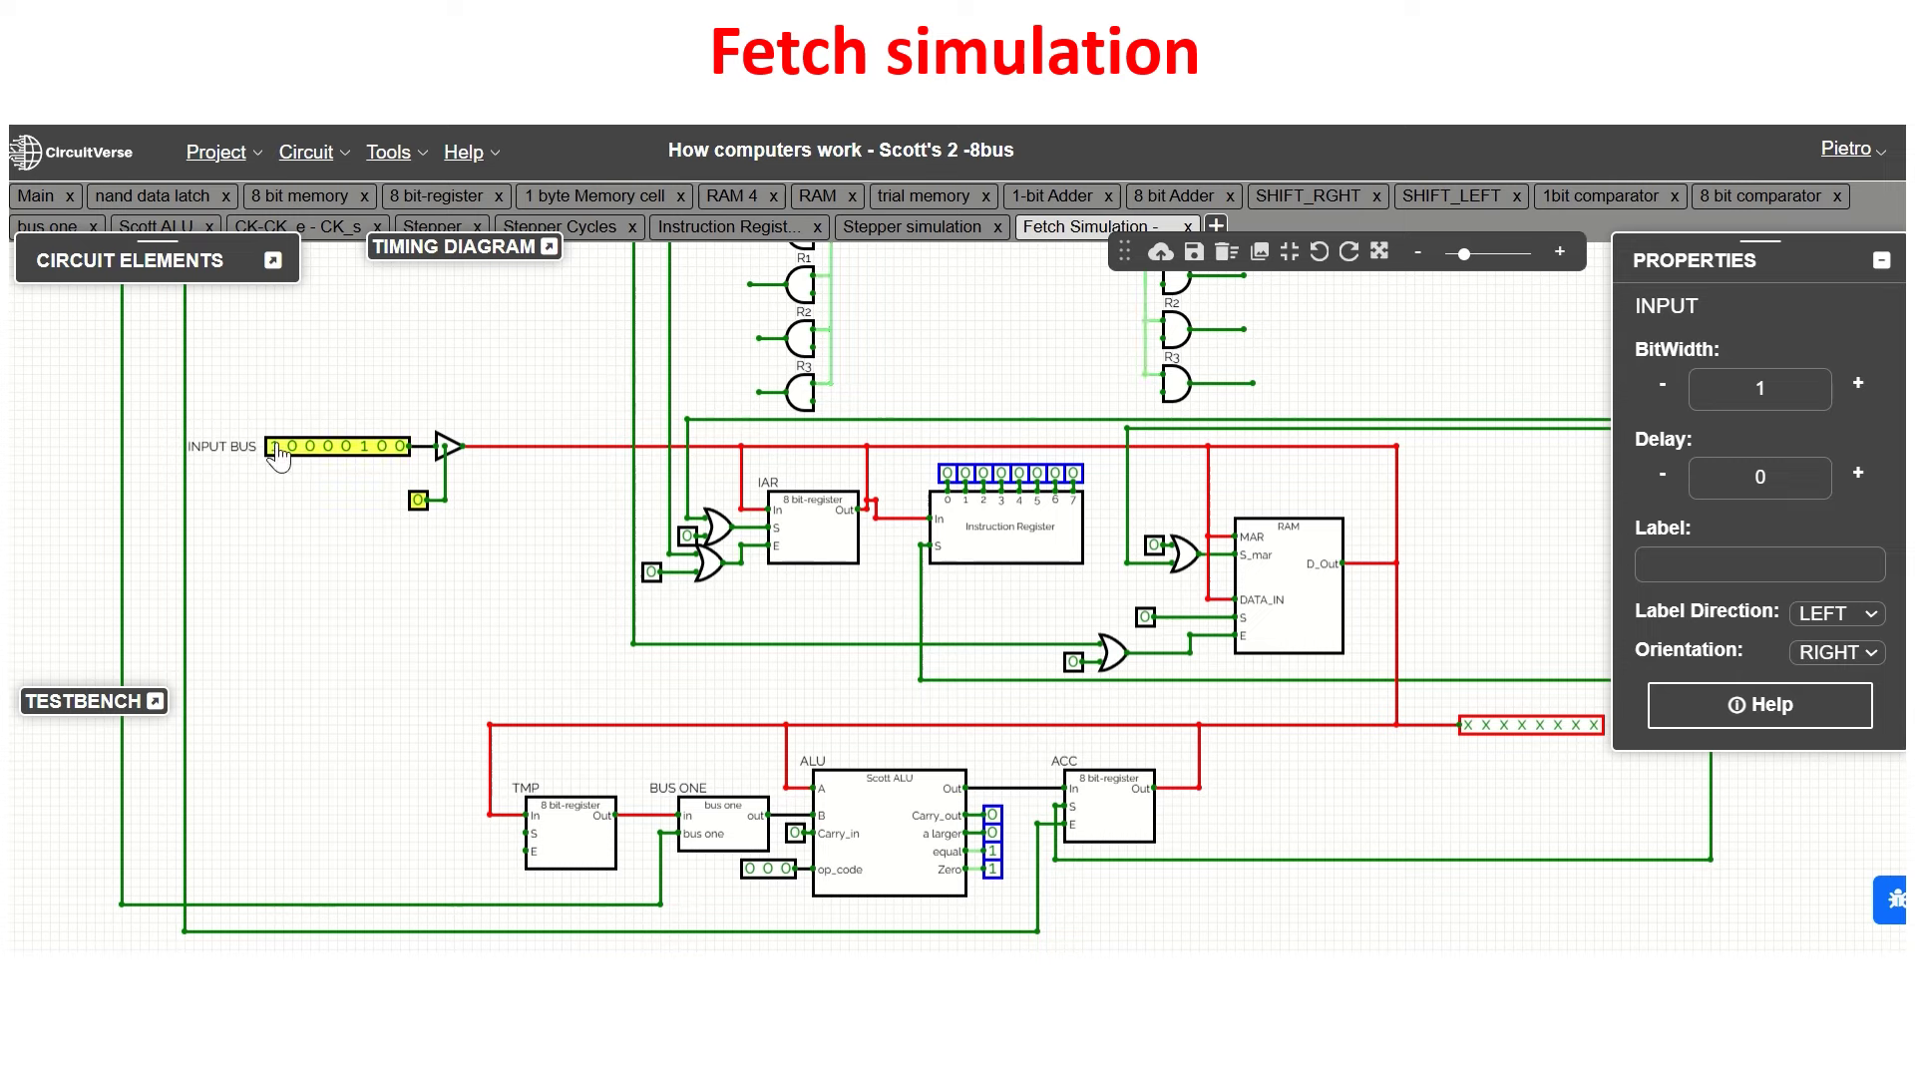
left_click(365, 447)
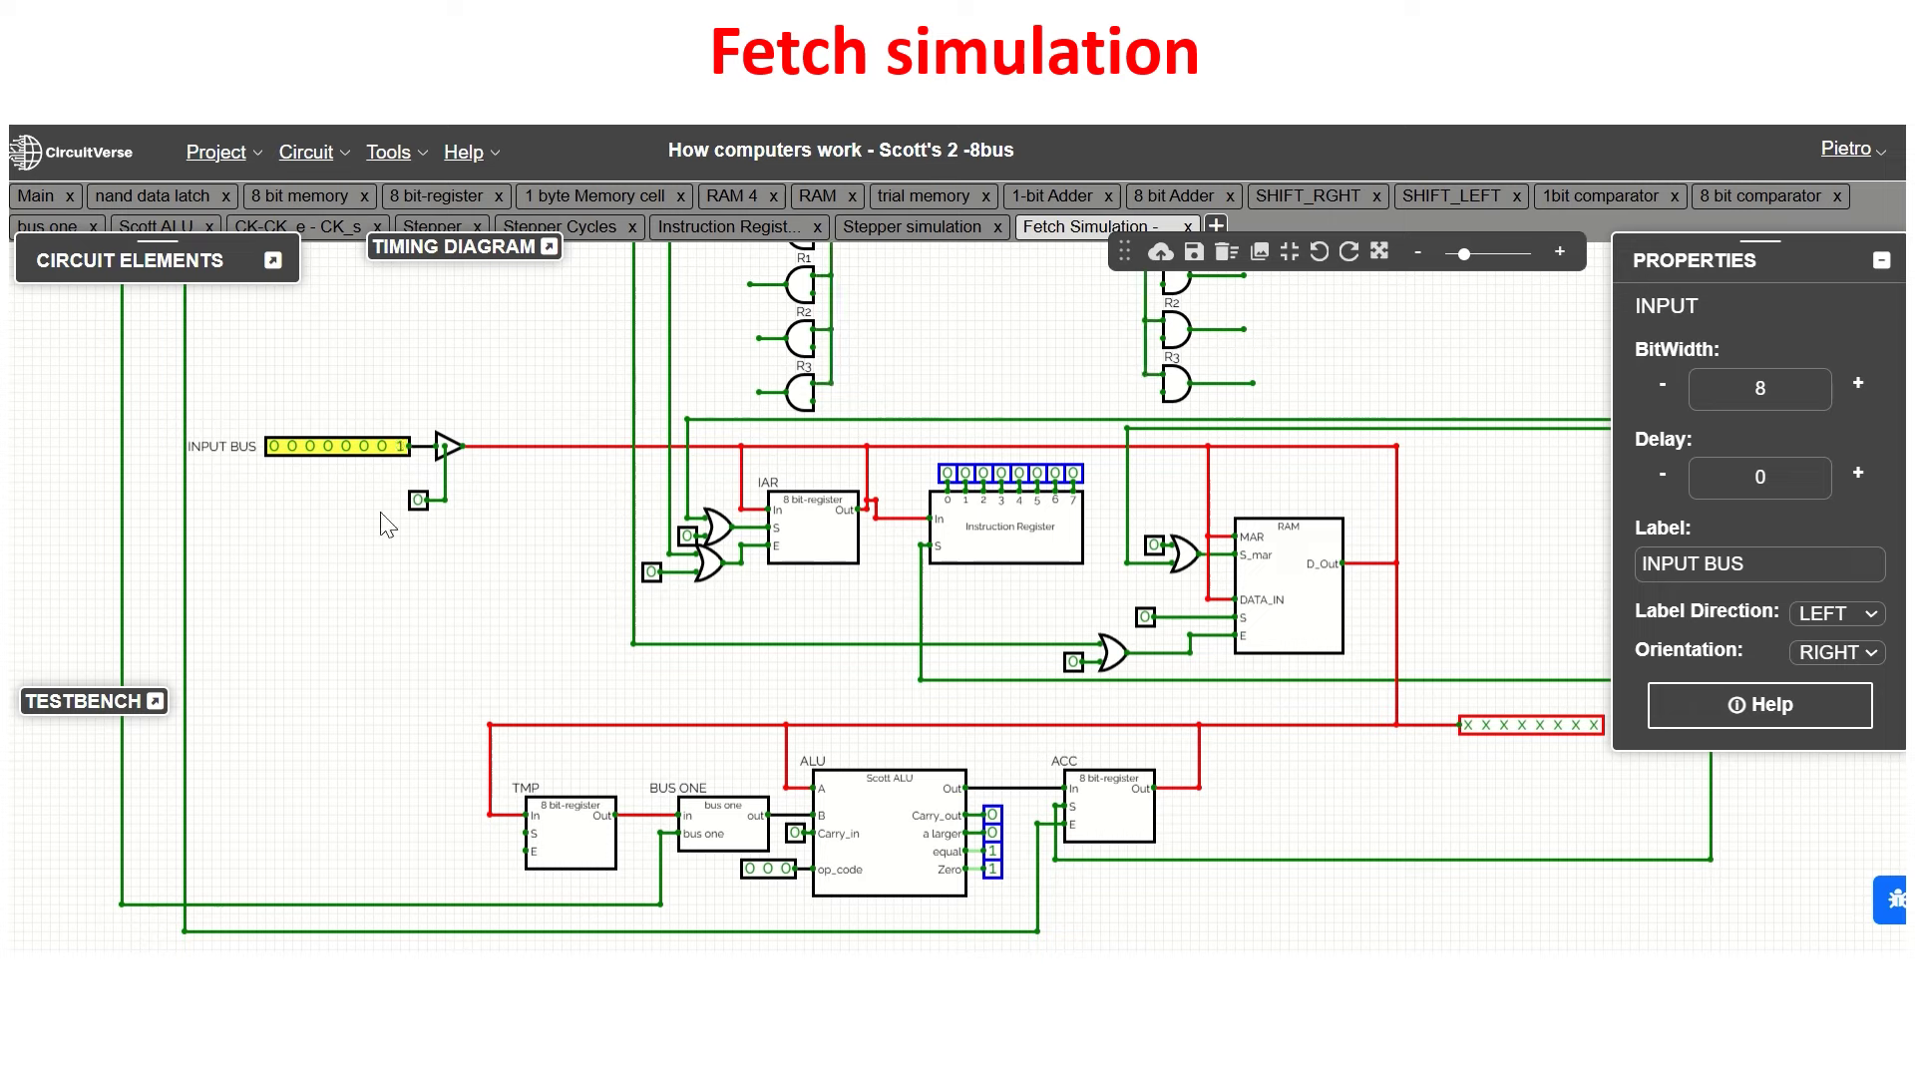
left_click(418, 500)
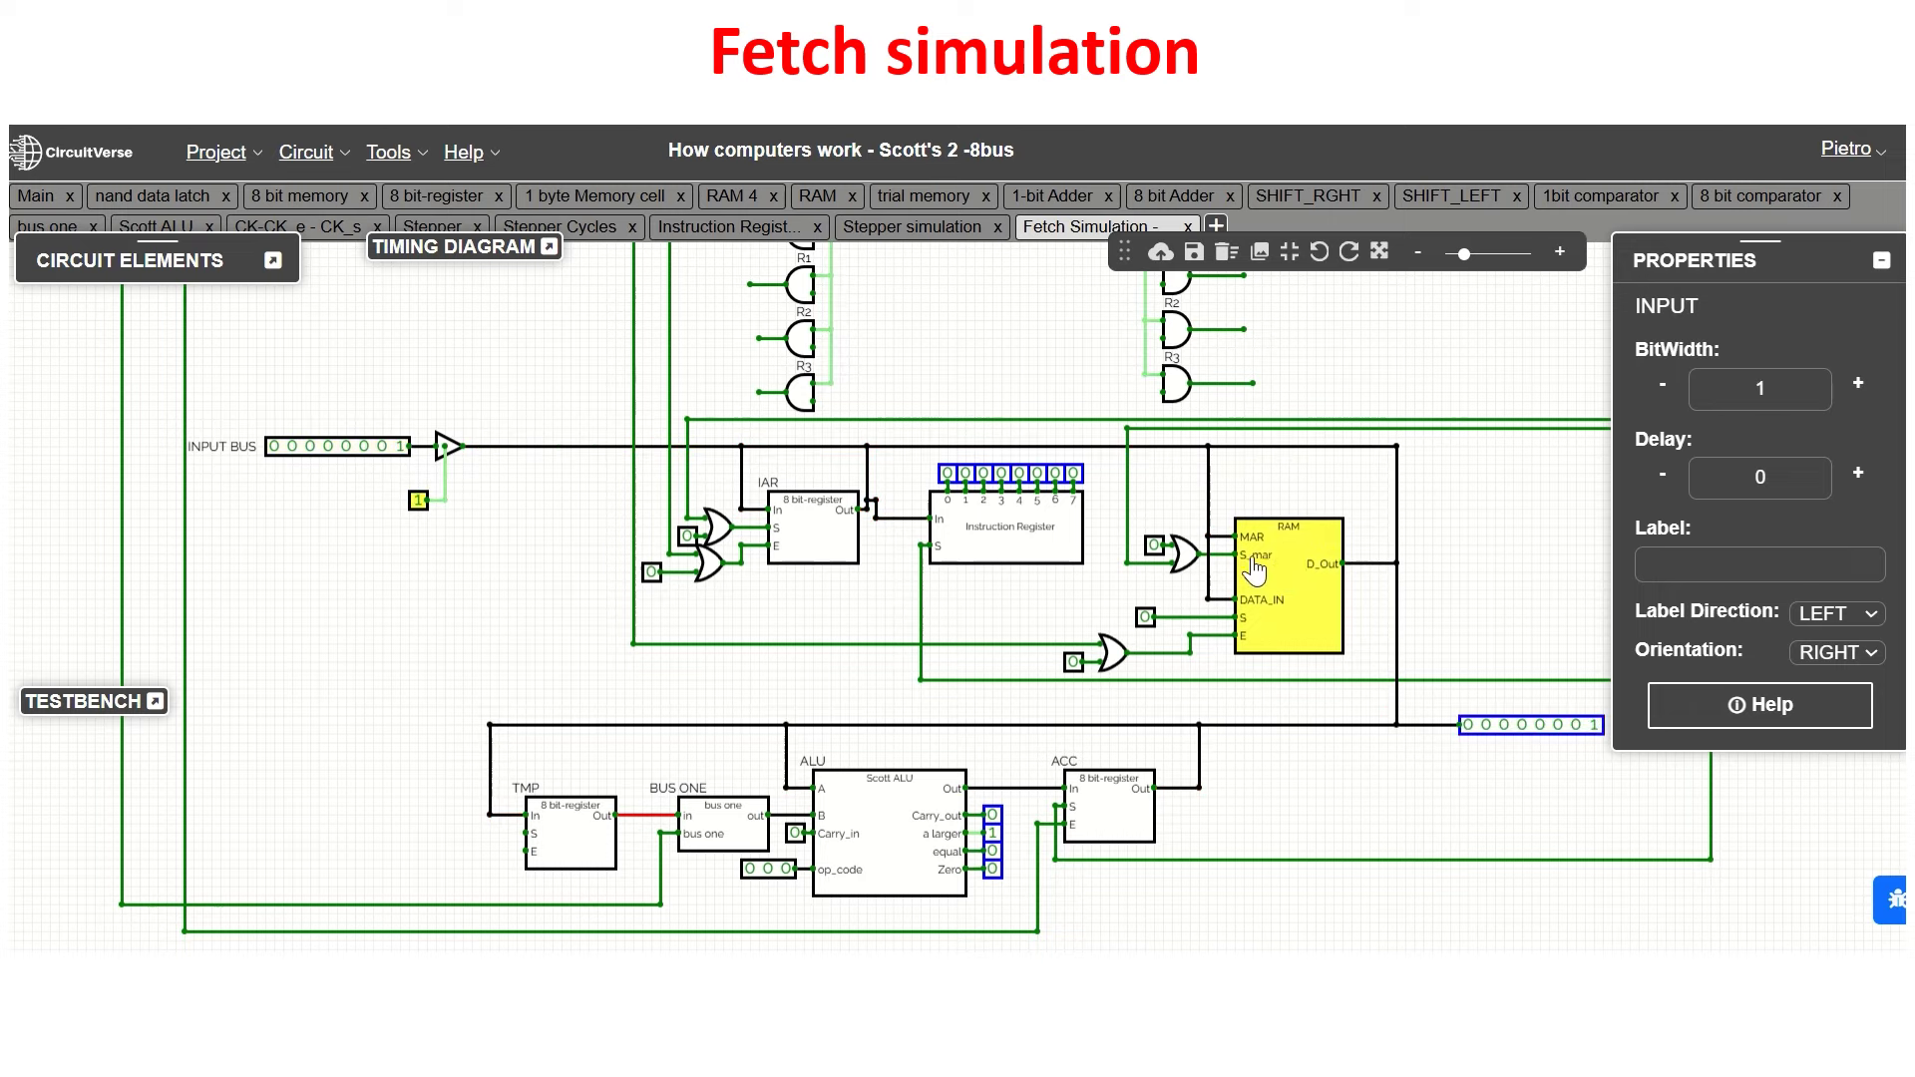
left_click(1154, 549)
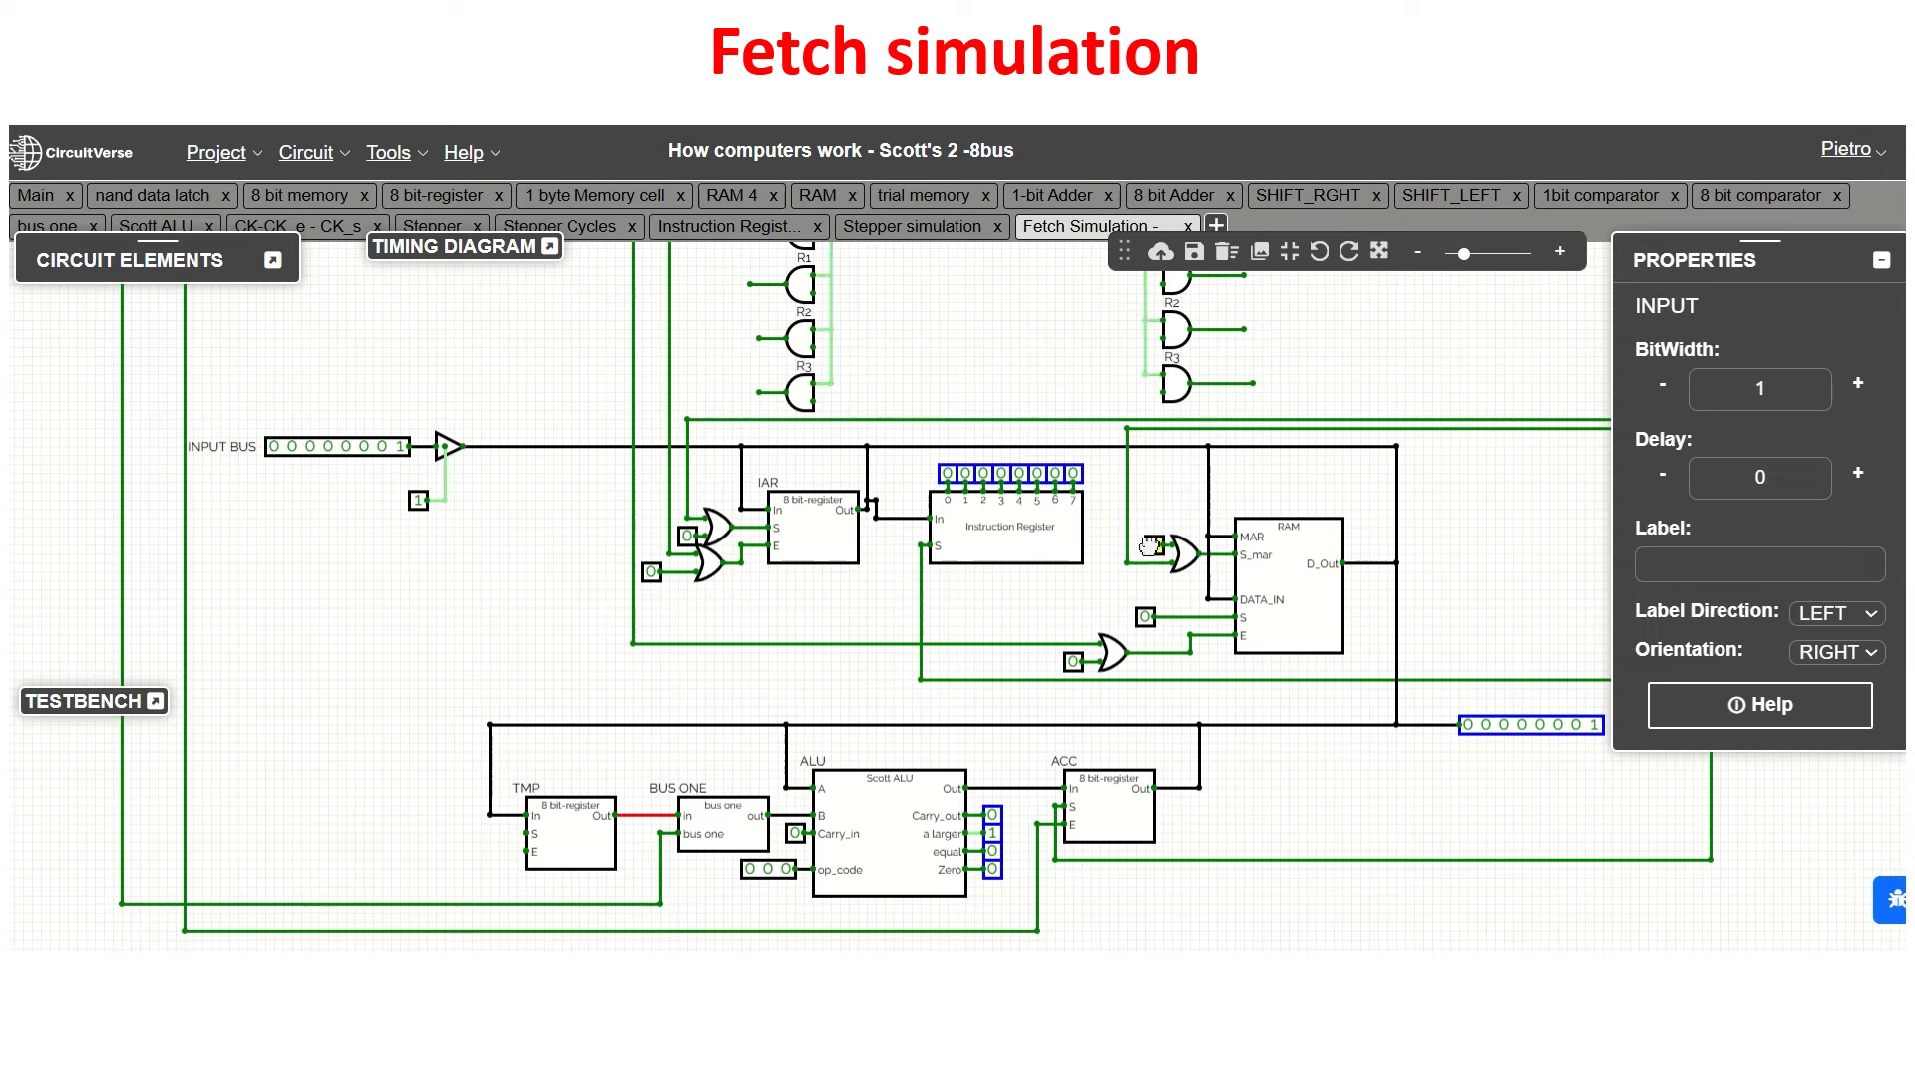
left_click(418, 501)
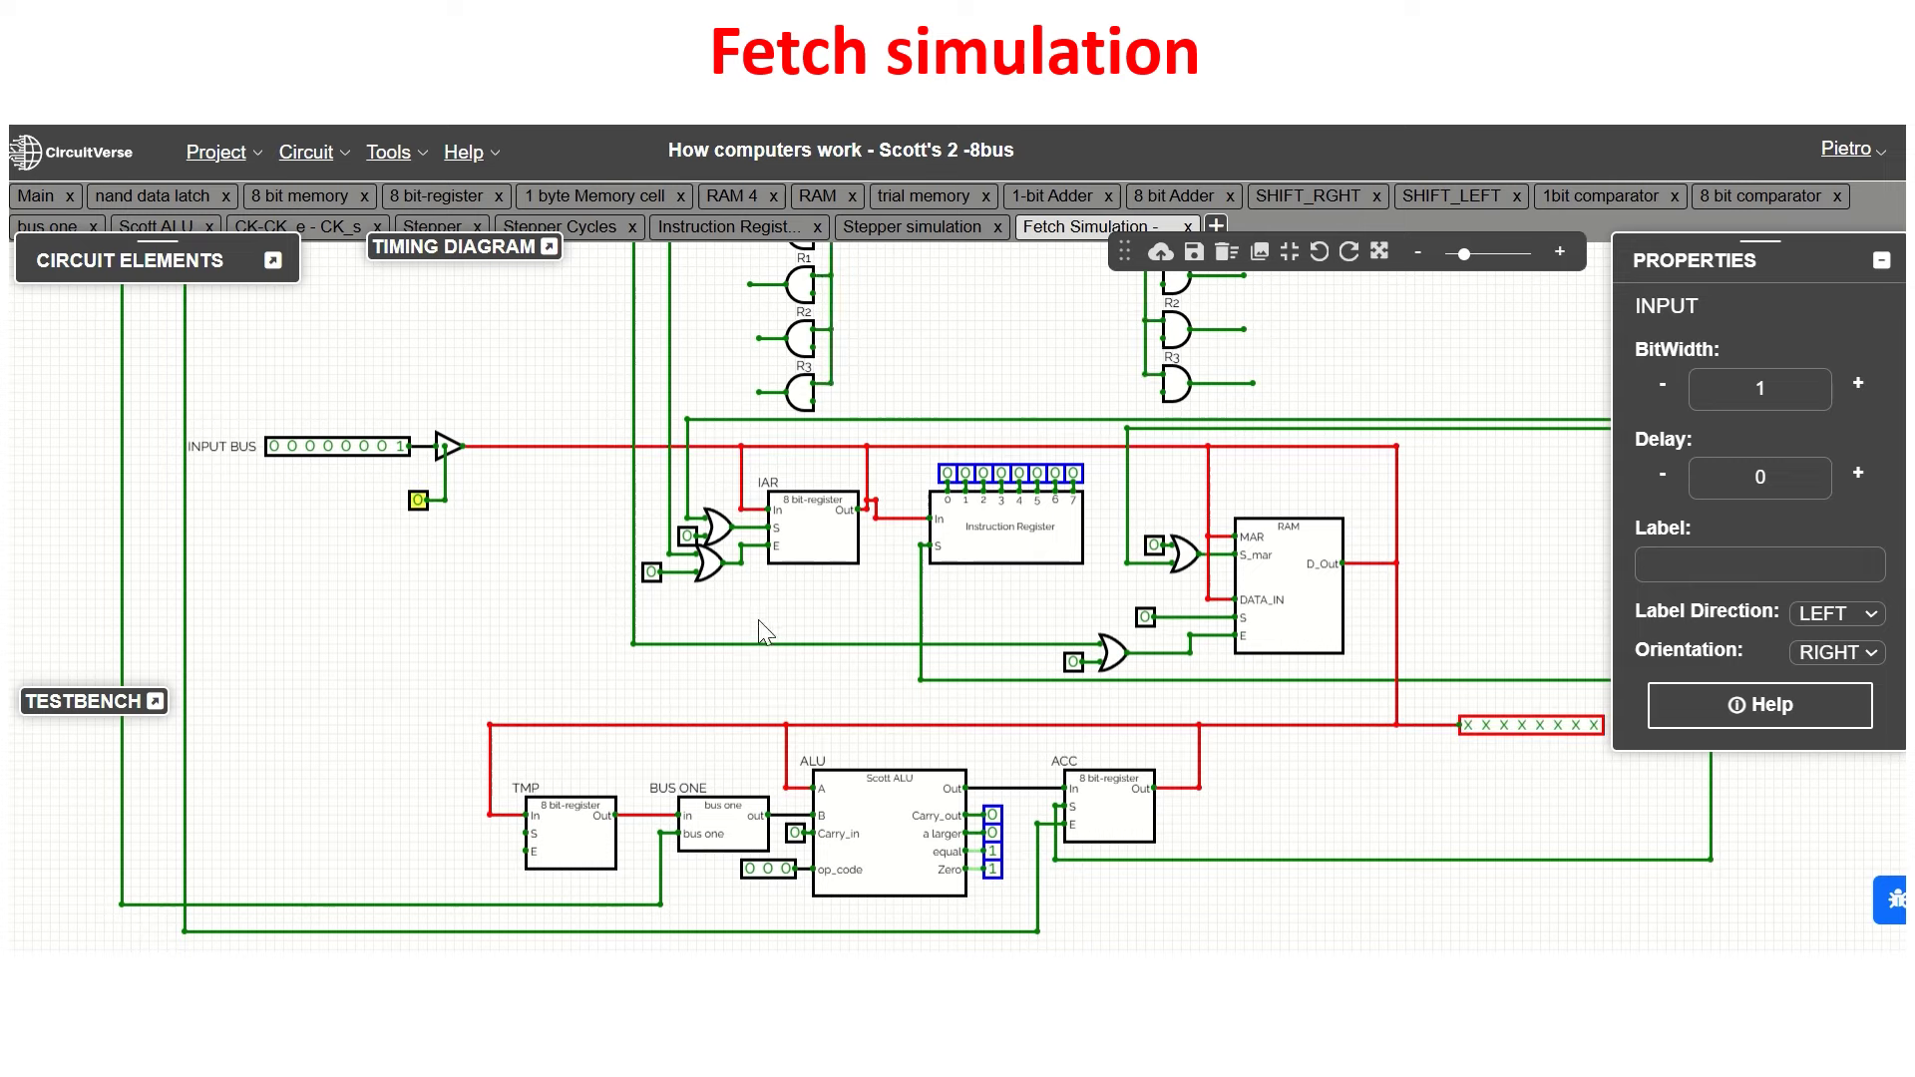
- Set the input bus to 11001111, enable it, store the byte in RAM at address 1, and disable the bus
left_click(405, 449)
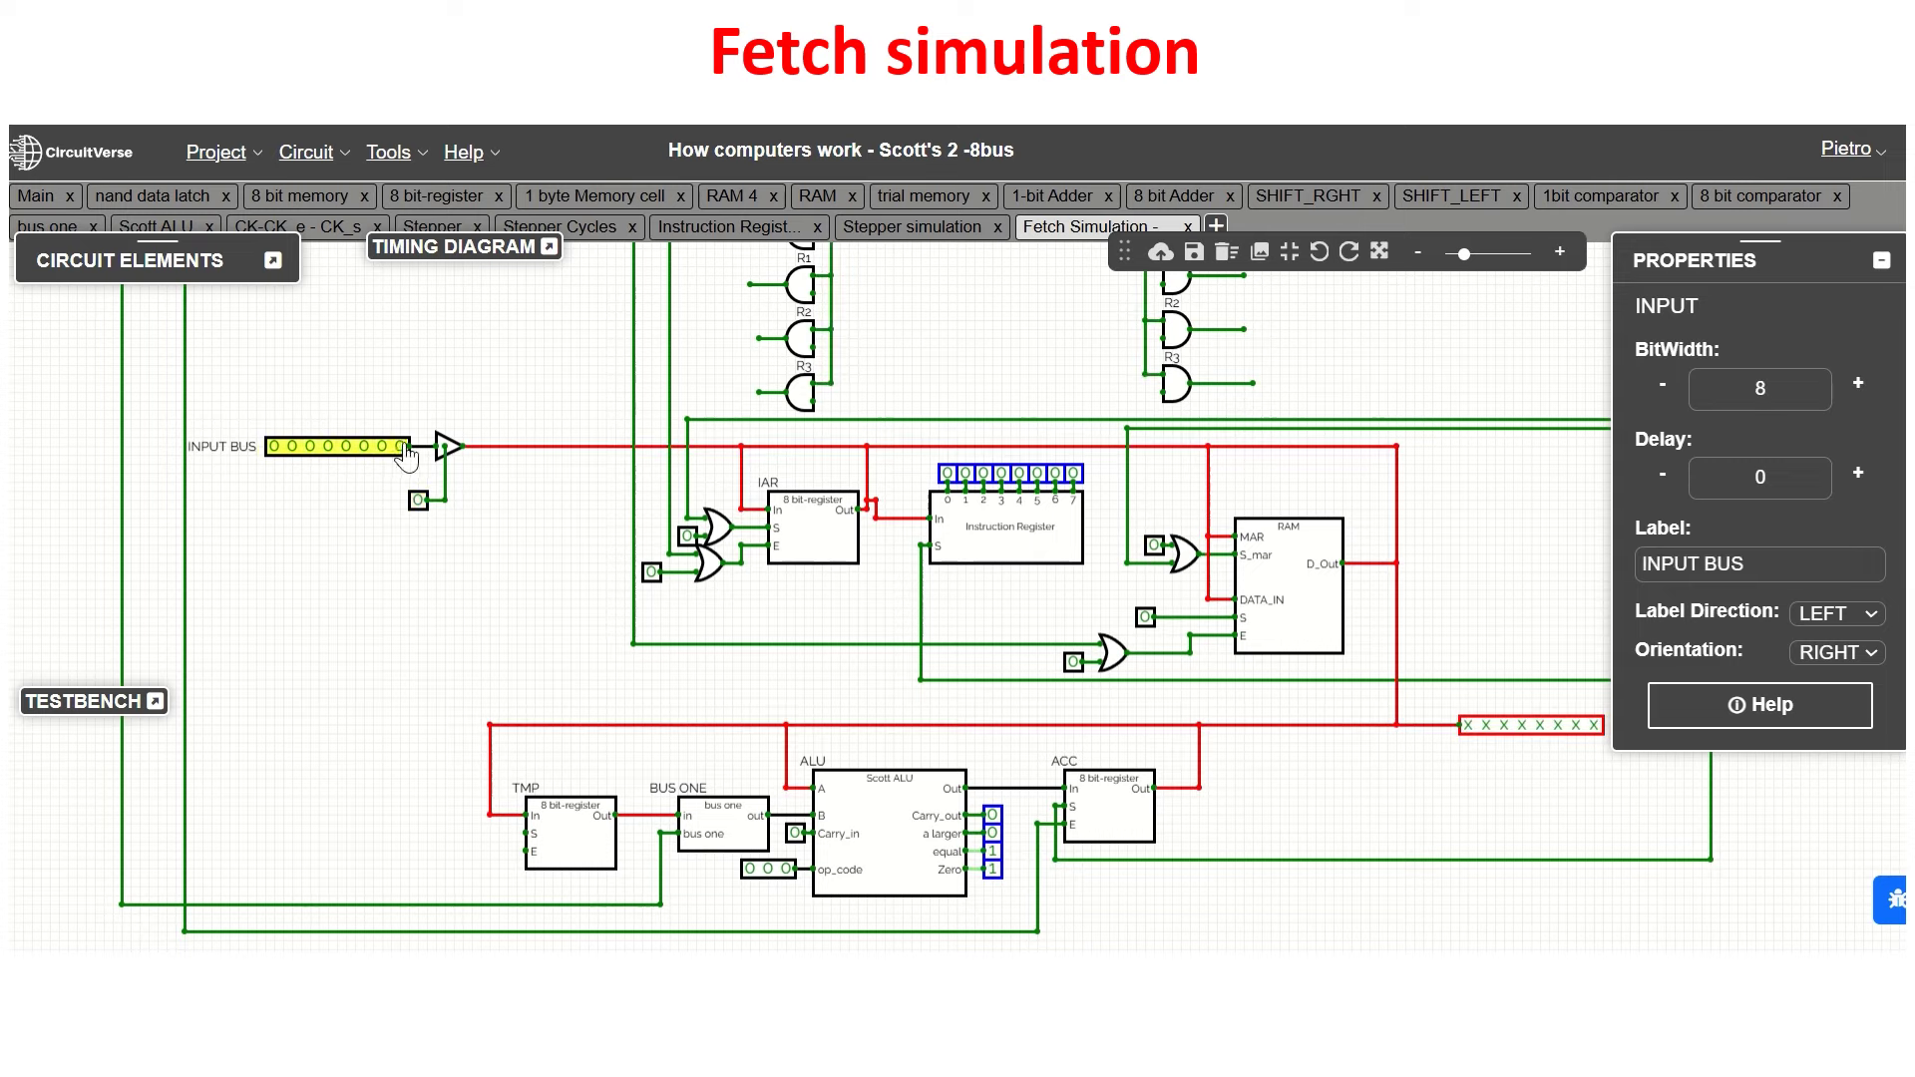
left_click(275, 447)
left_click(347, 448)
left_click(383, 447)
left_click(419, 502)
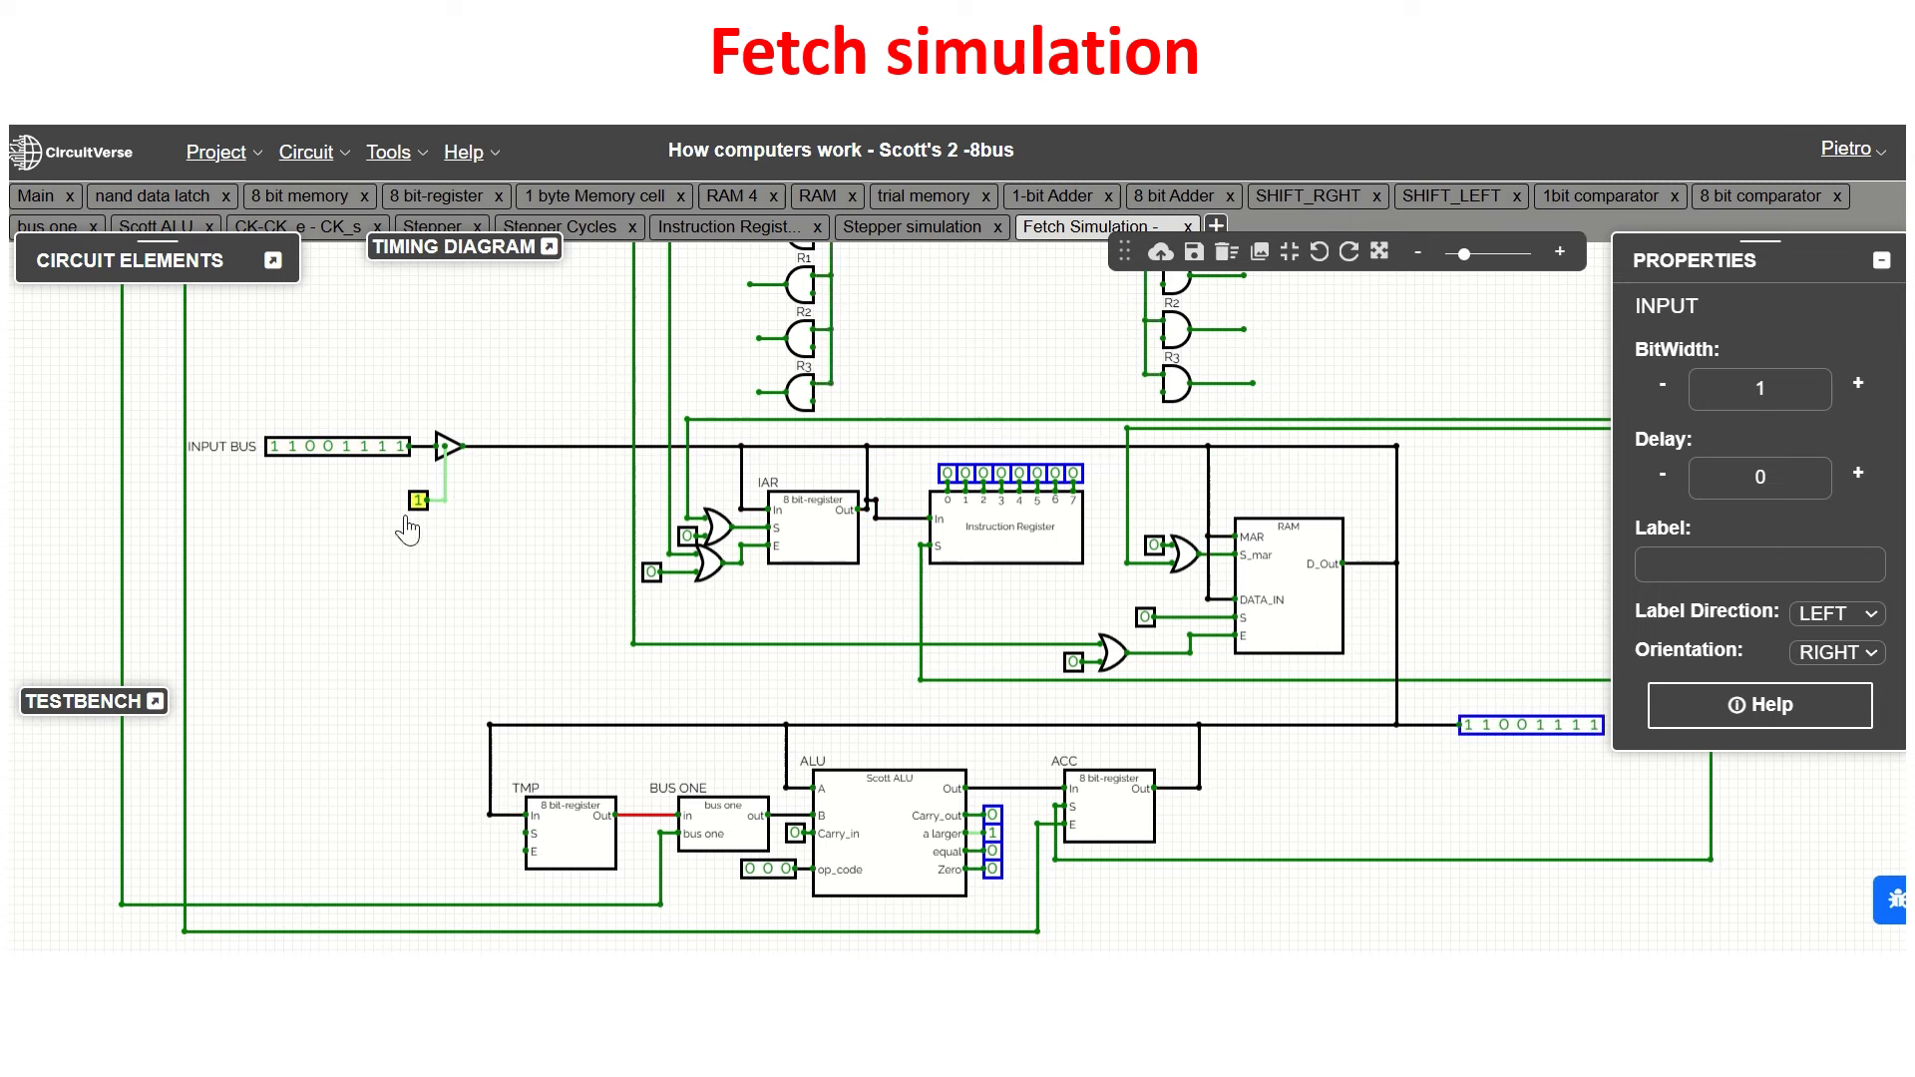
left_click(1145, 618)
left_click(1146, 620)
left_click(418, 501)
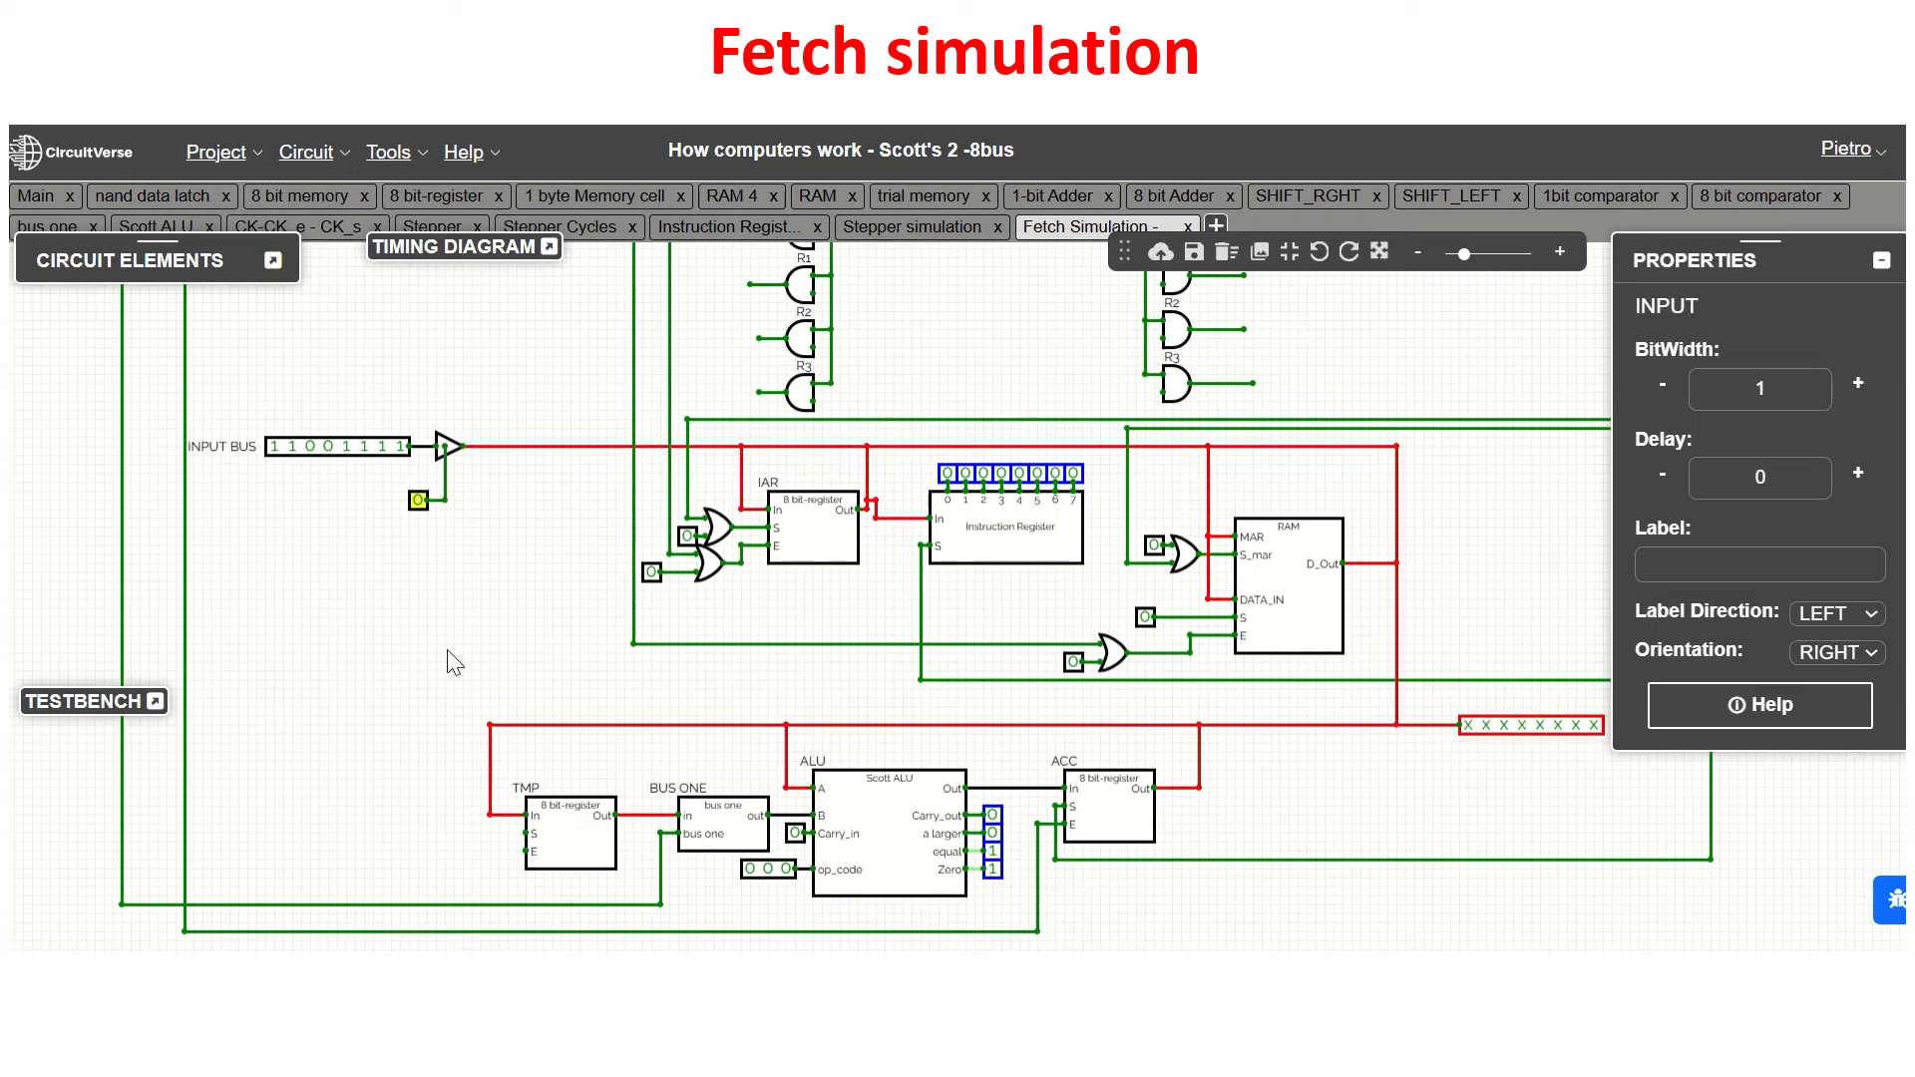
- Set all eight bits of the input bus to 00000000
left_click_drag(1406, 778, 1185, 778)
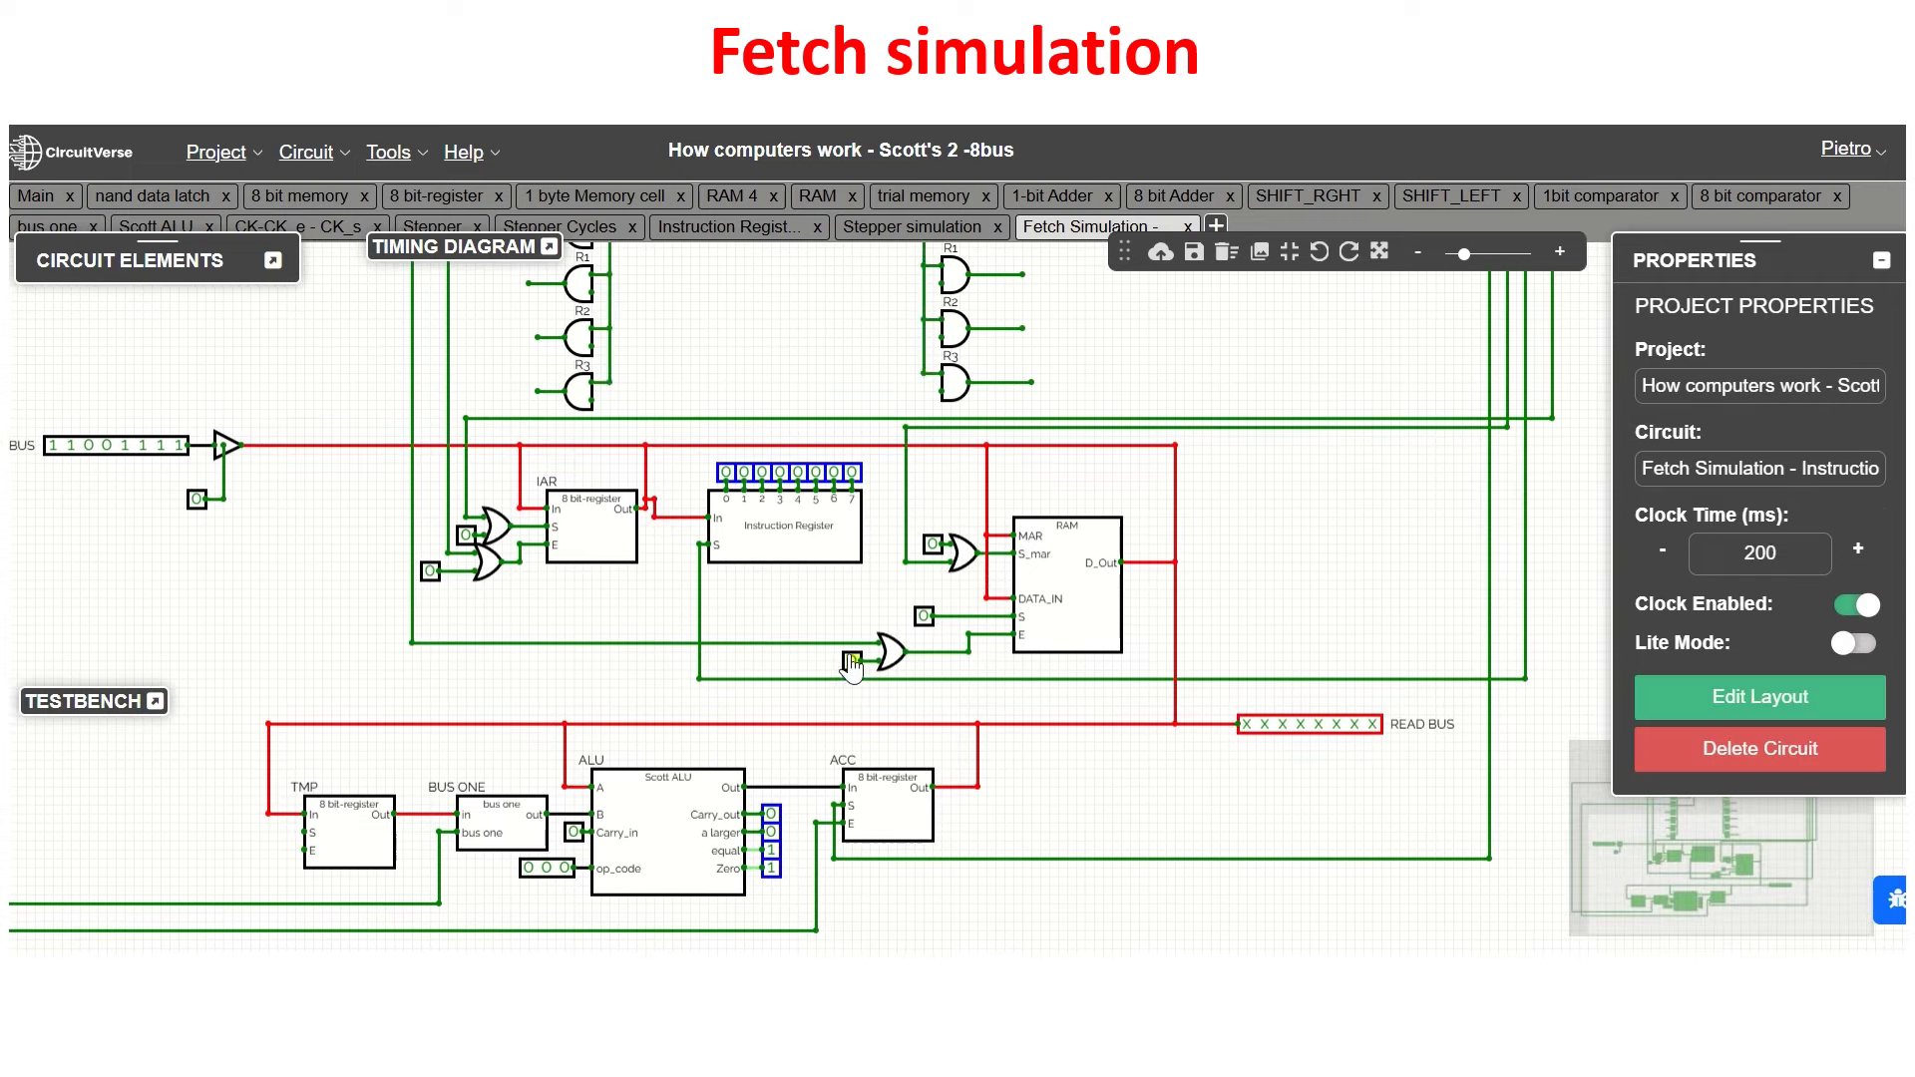
left_click_drag(197, 578, 419, 612)
left_click(278, 484)
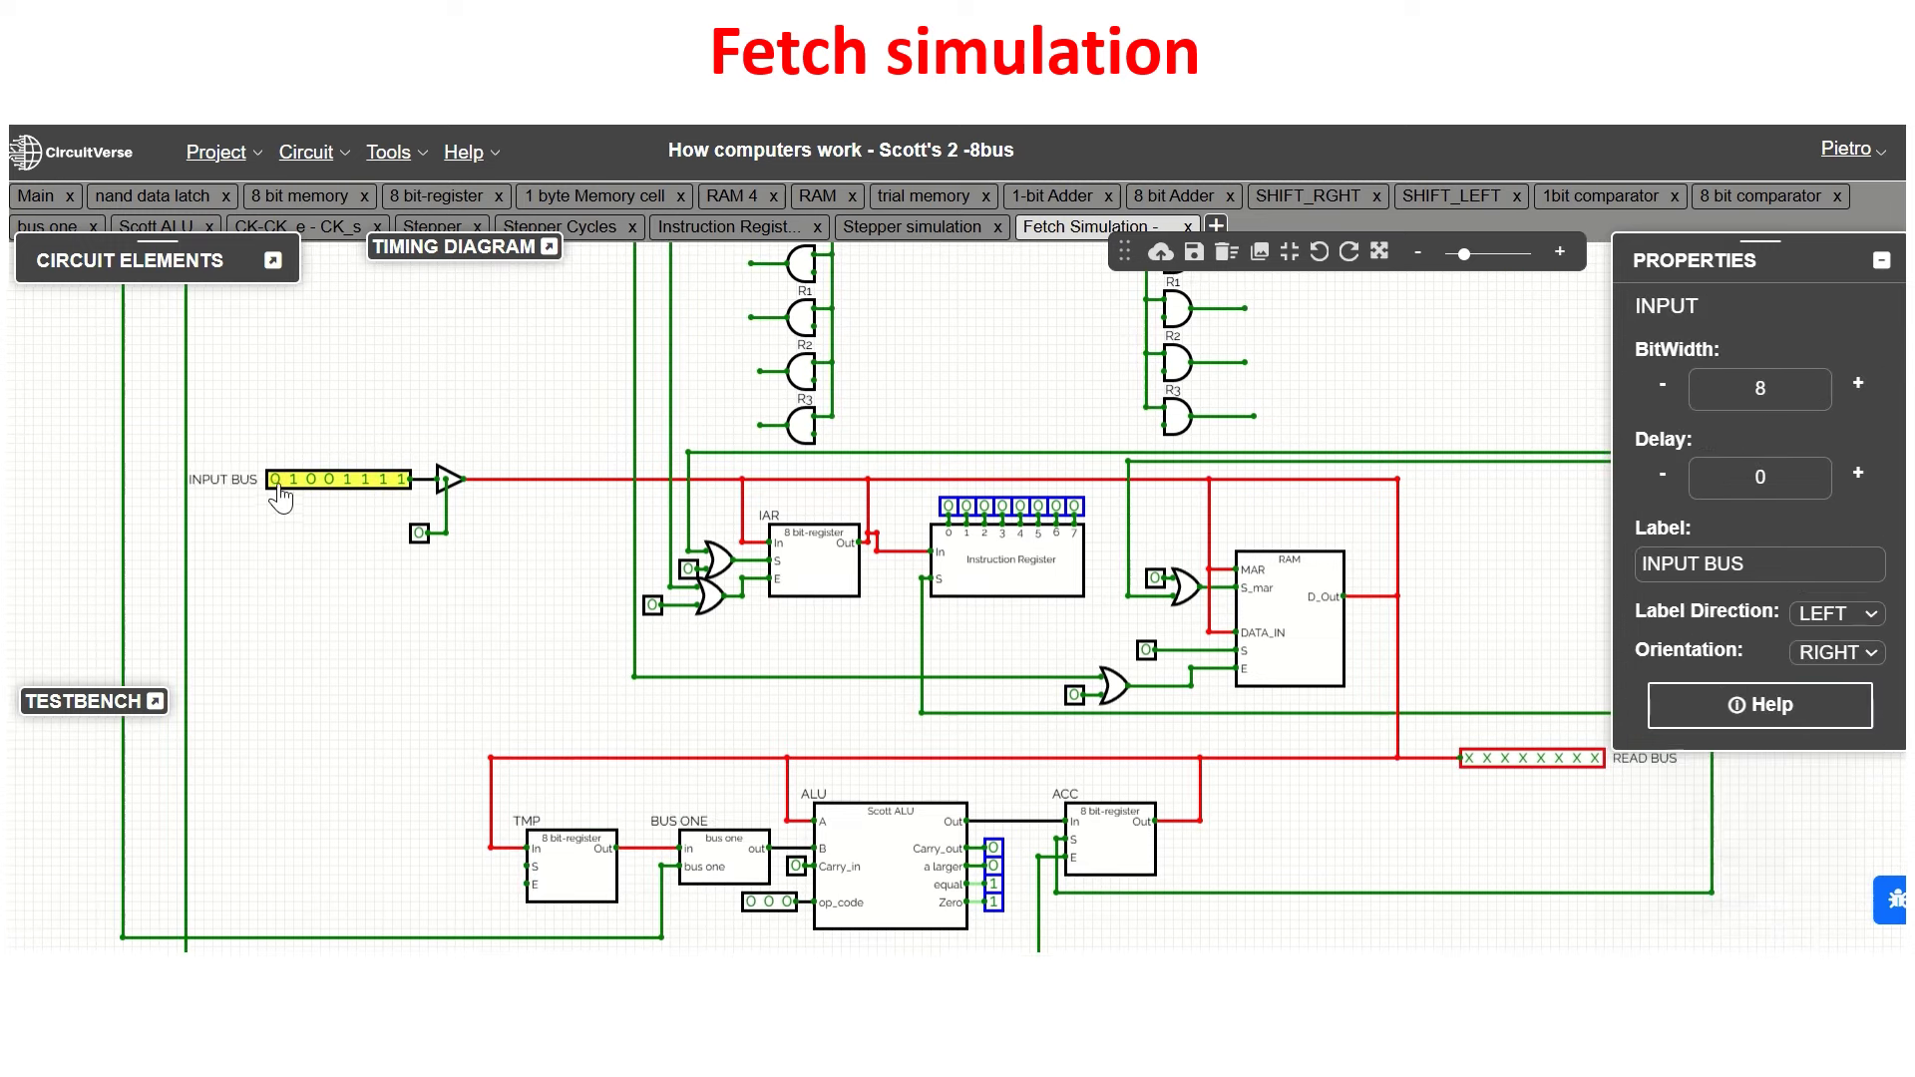
left_click(276, 482)
left_click(293, 482)
left_click(276, 481)
left_click(347, 482)
left_click(365, 480)
left_click(383, 480)
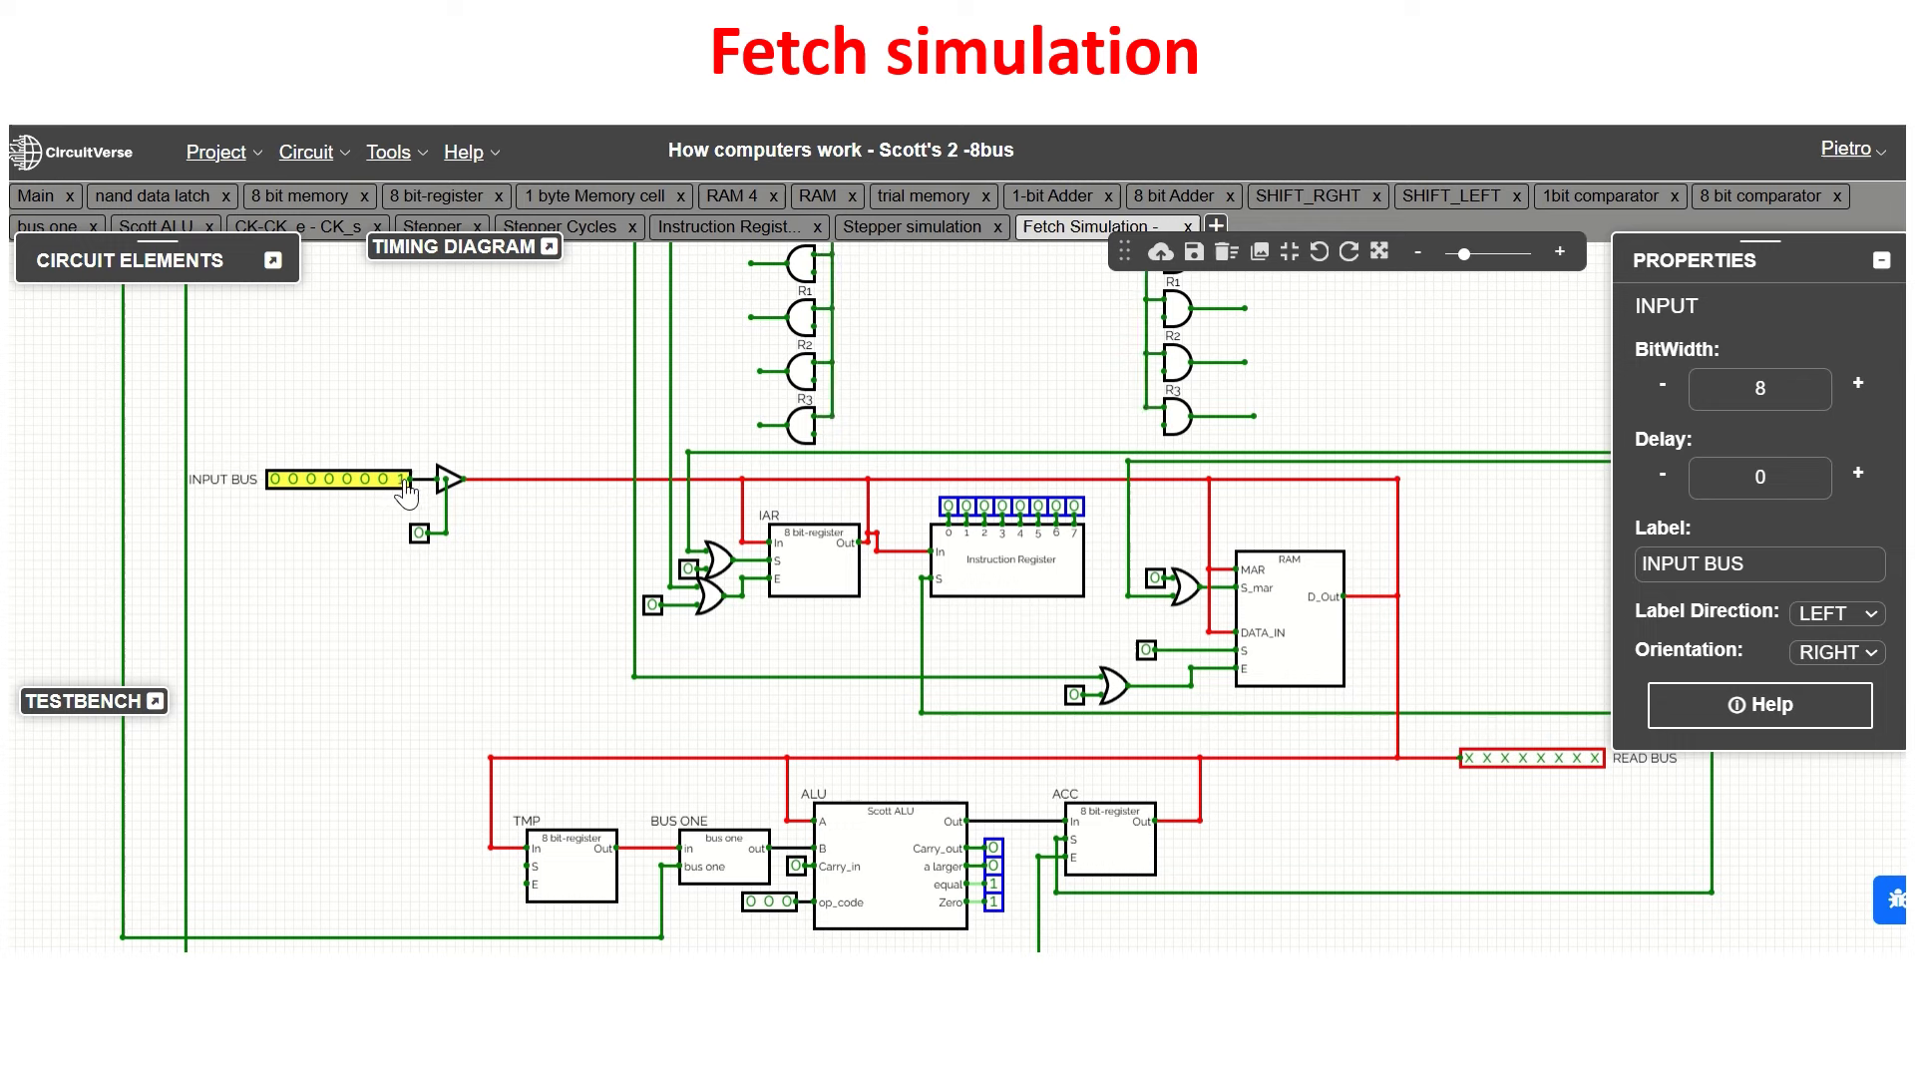
left_click(401, 480)
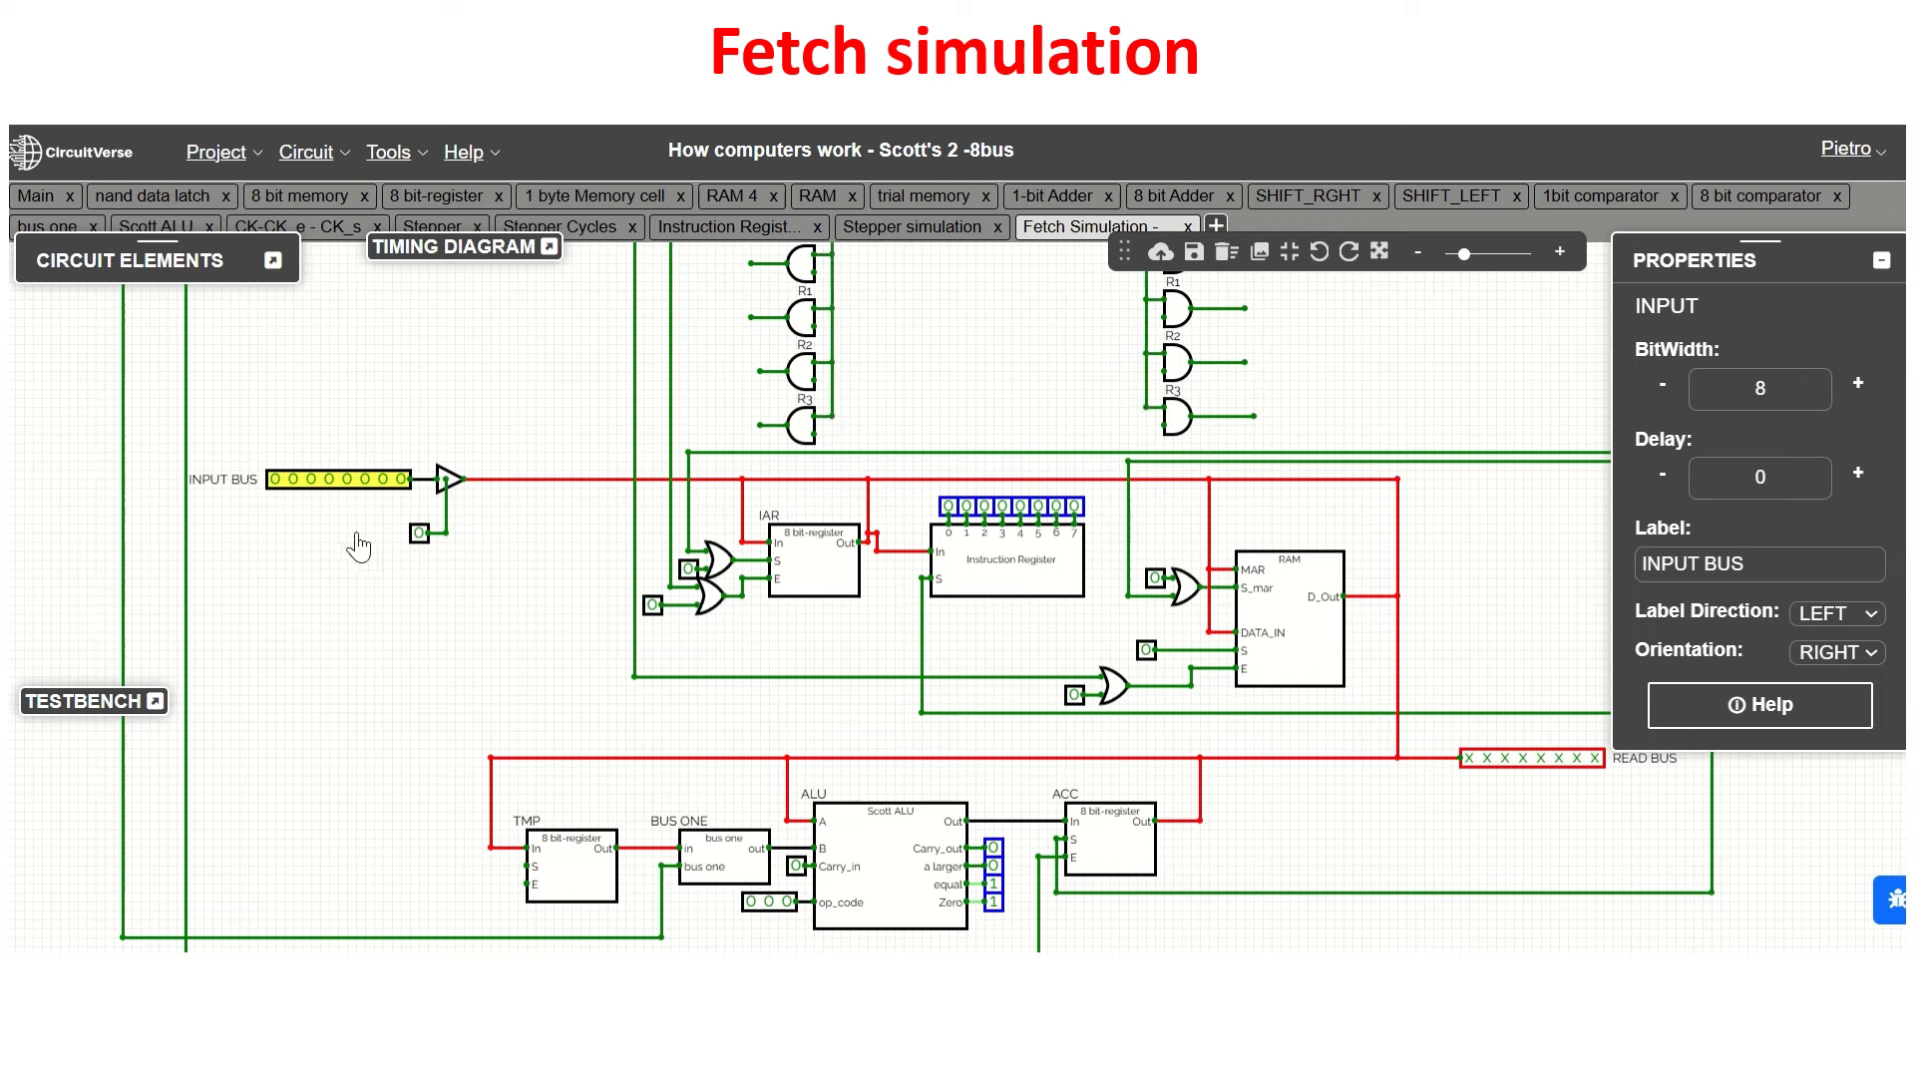
- Enable the input bus, latch address 0 into the RAM's MAR, and disable the bus
left_click(418, 534)
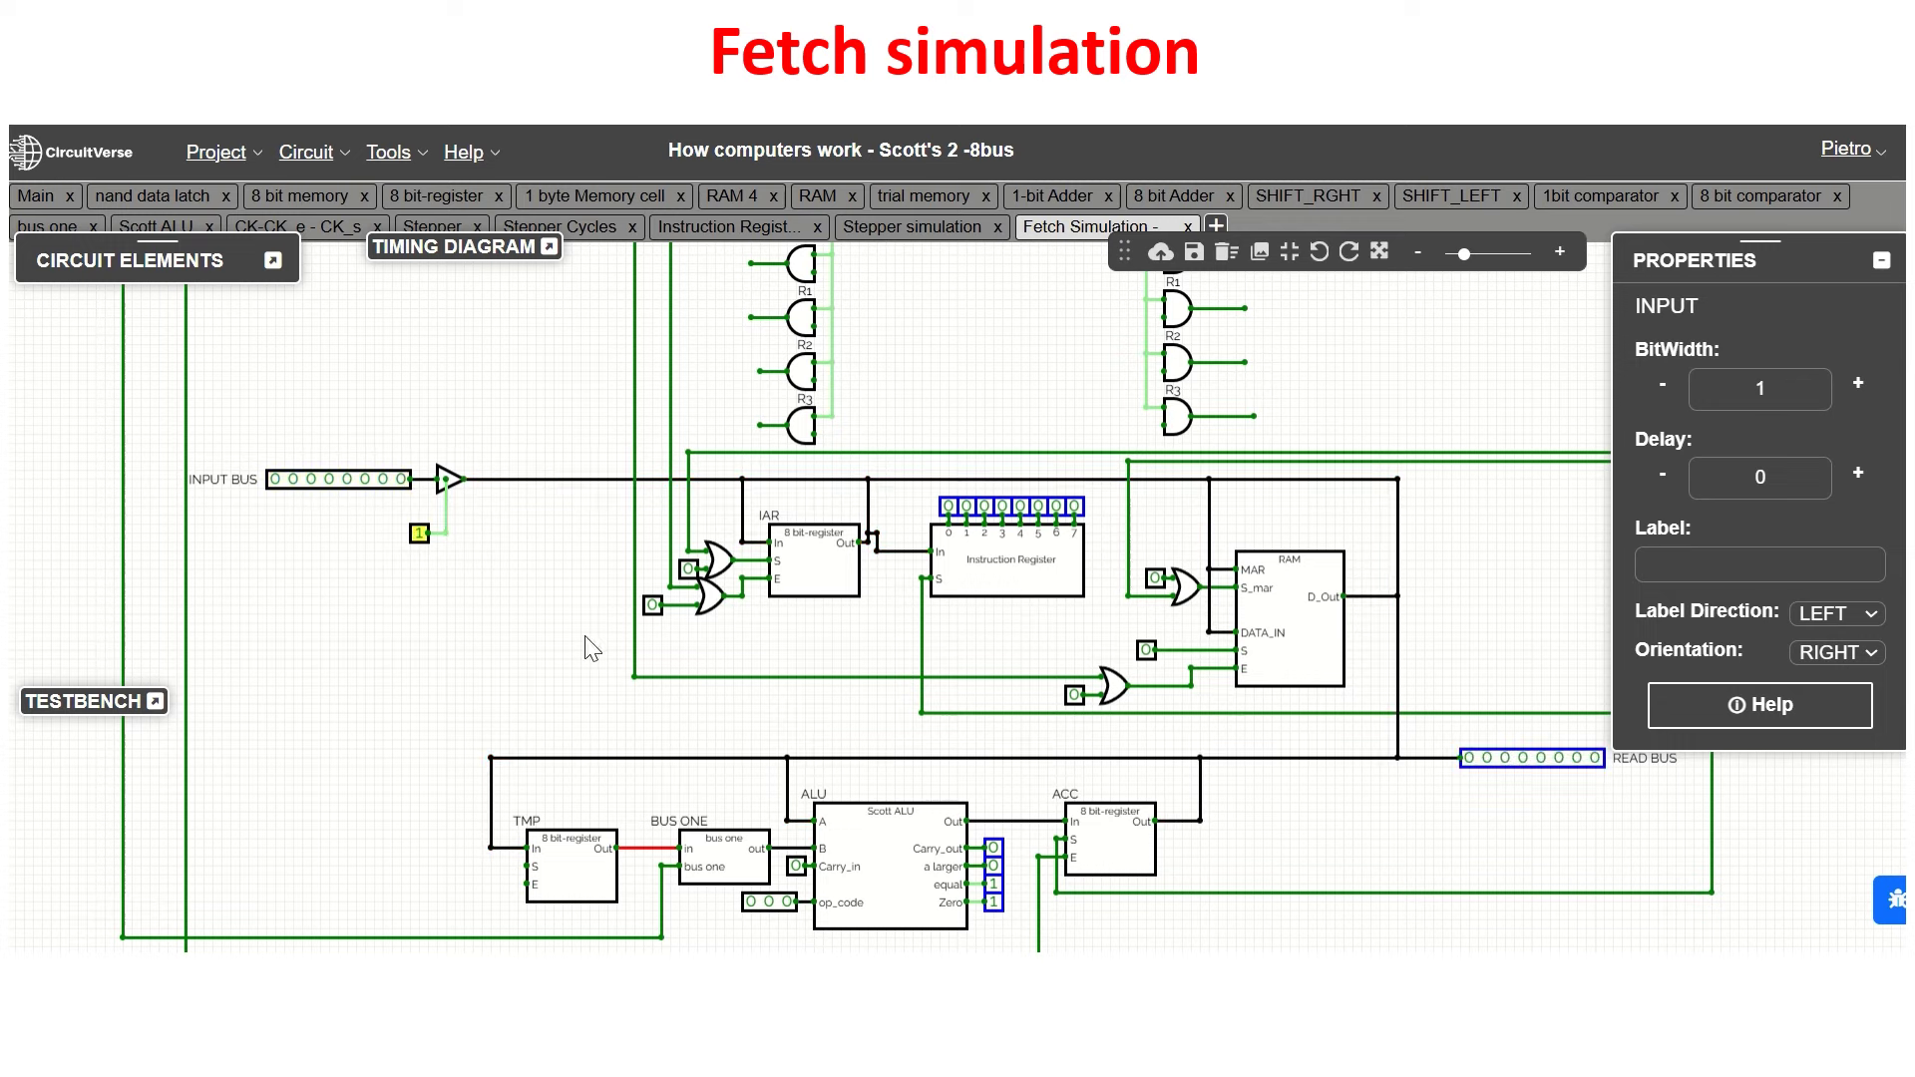
left_click(1155, 580)
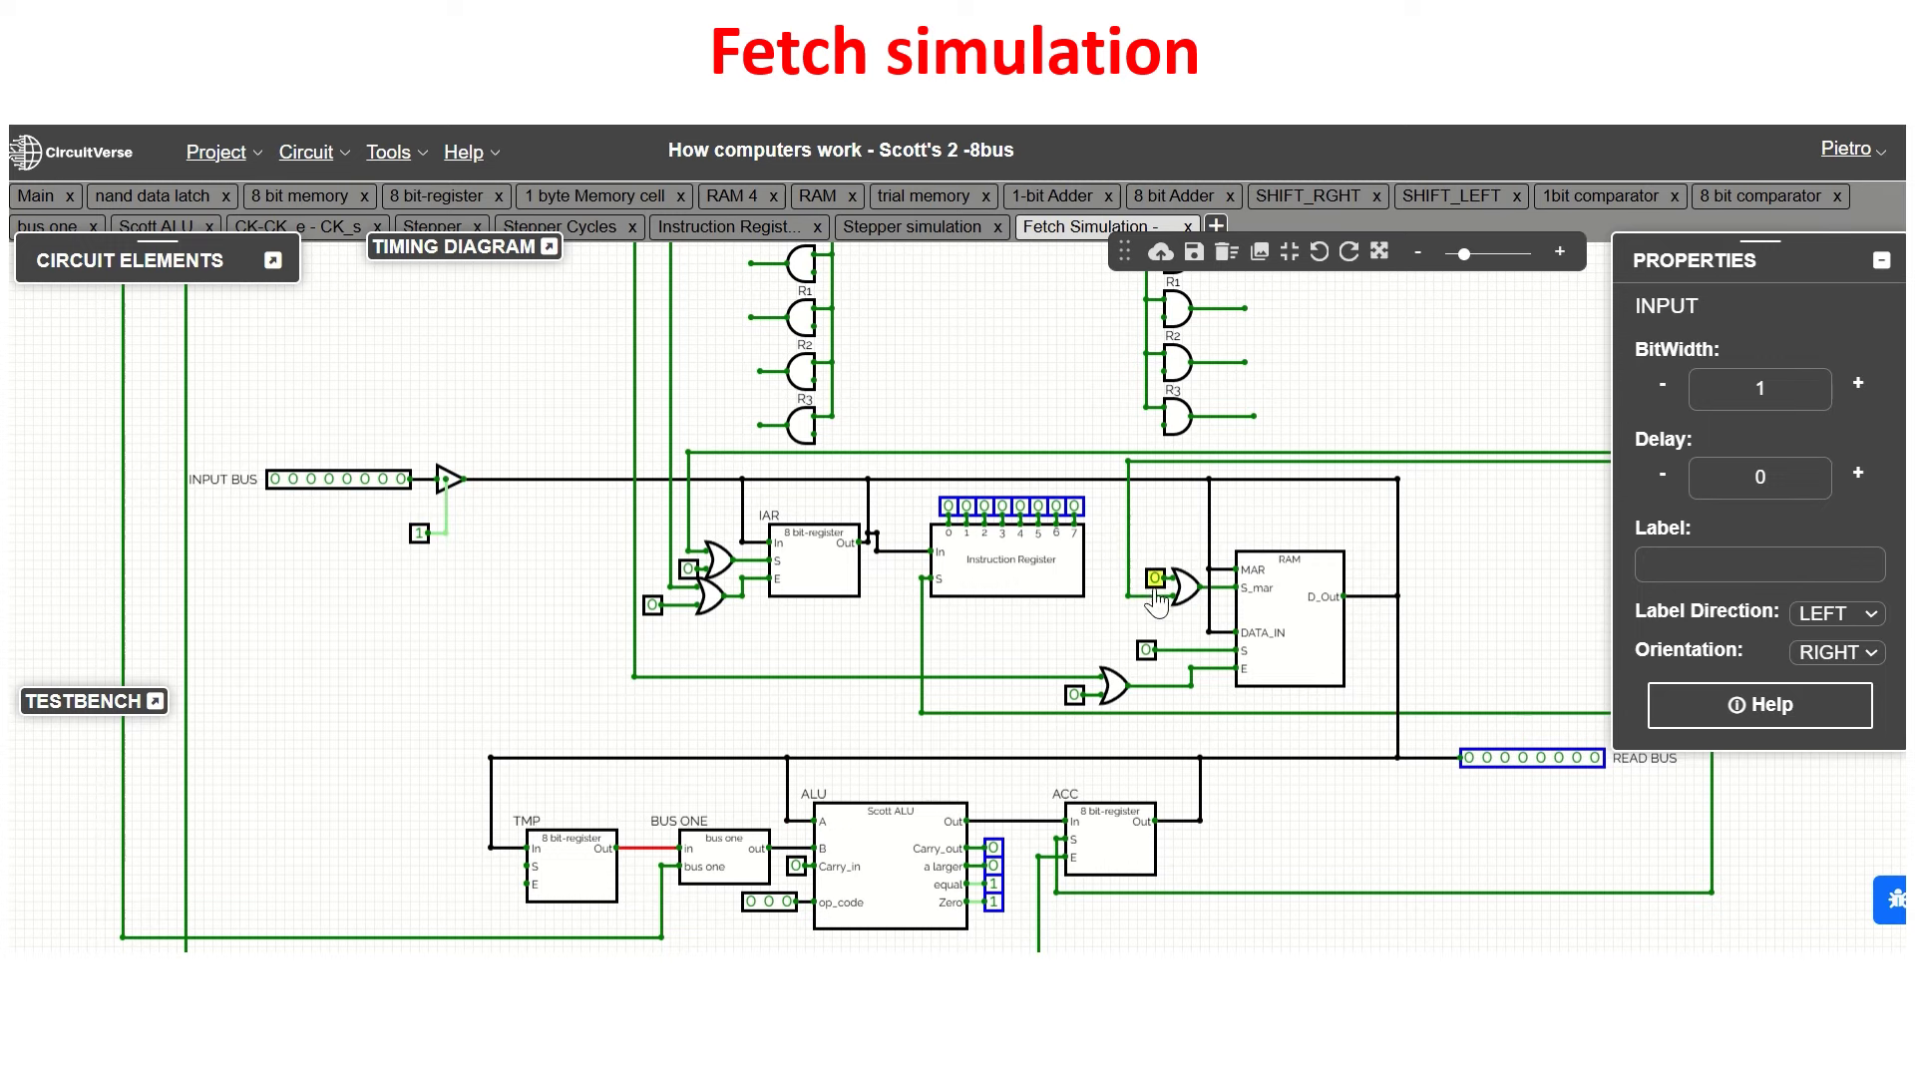
left_click(419, 534)
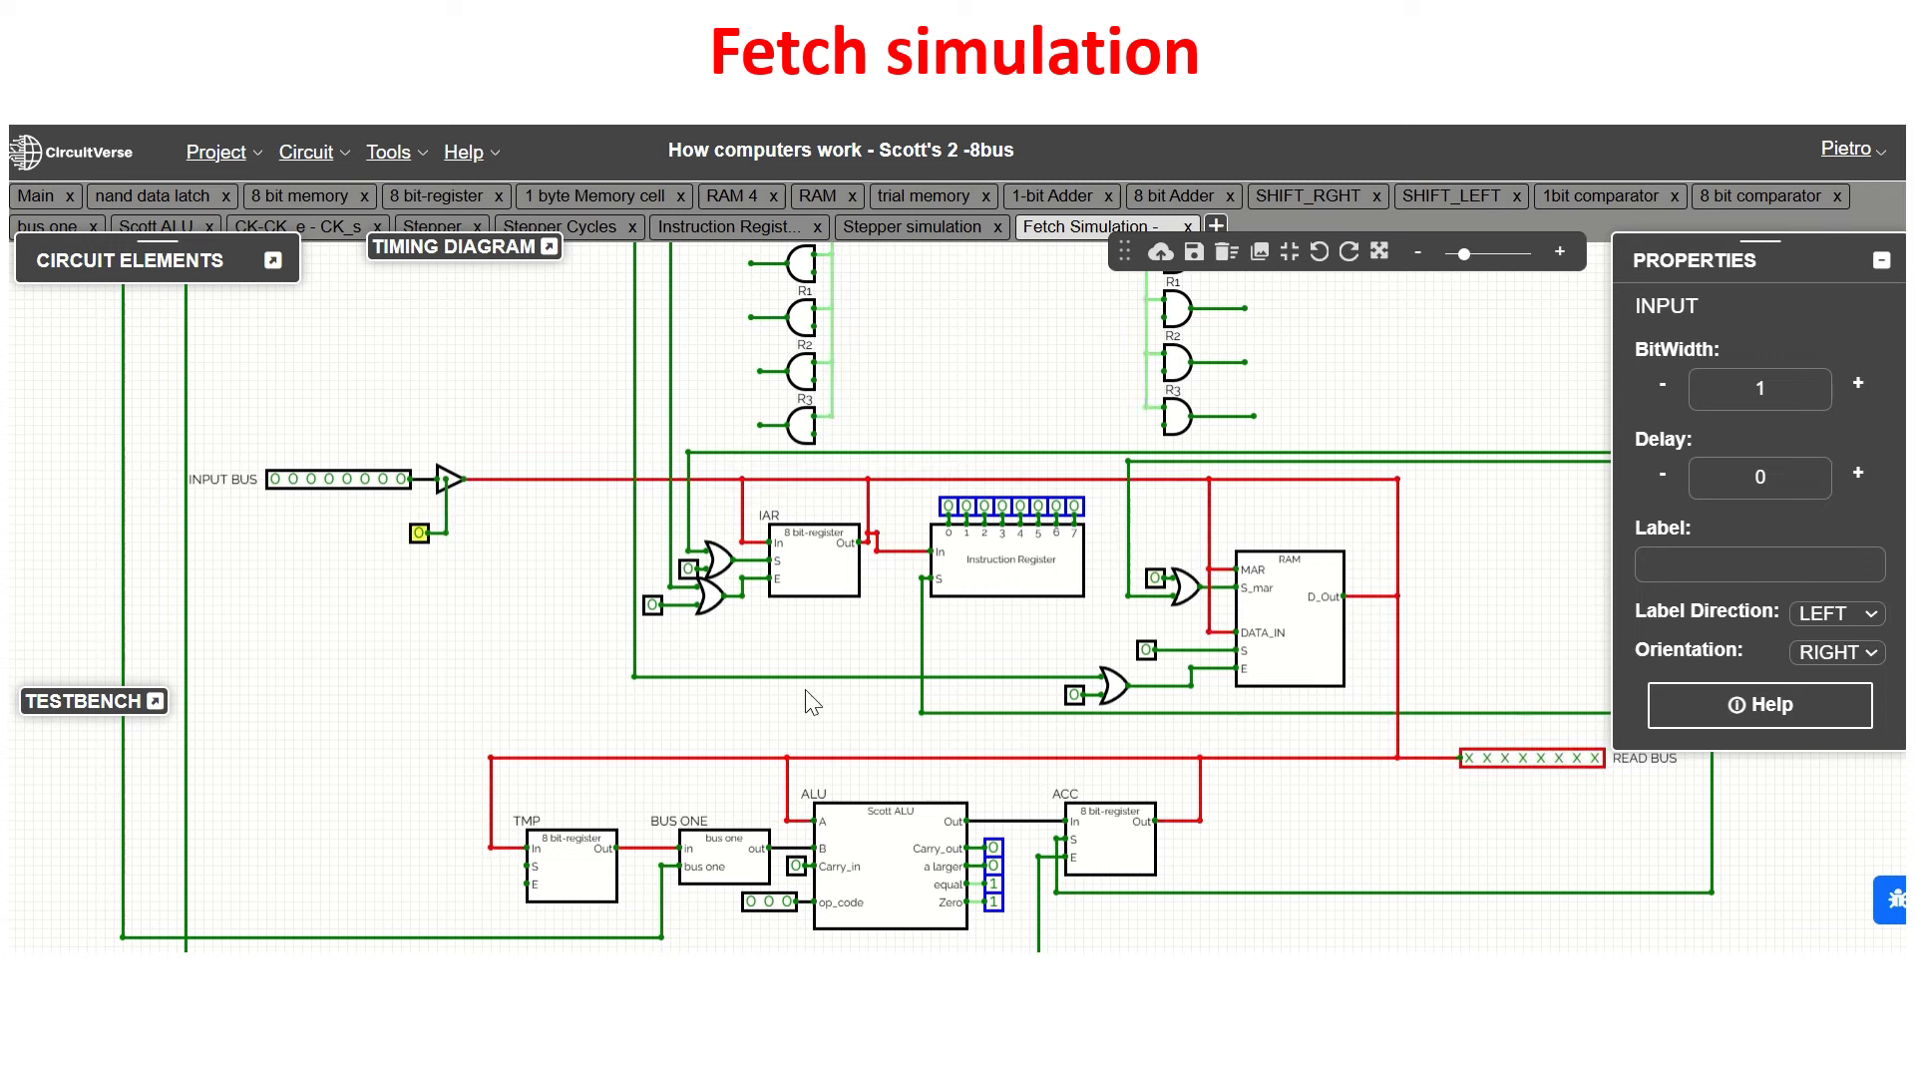
- Check the byte stored at RAM address 0 by switching the RAM's enable on and off while watching the read bus
left_click_drag(1223, 788, 1085, 746)
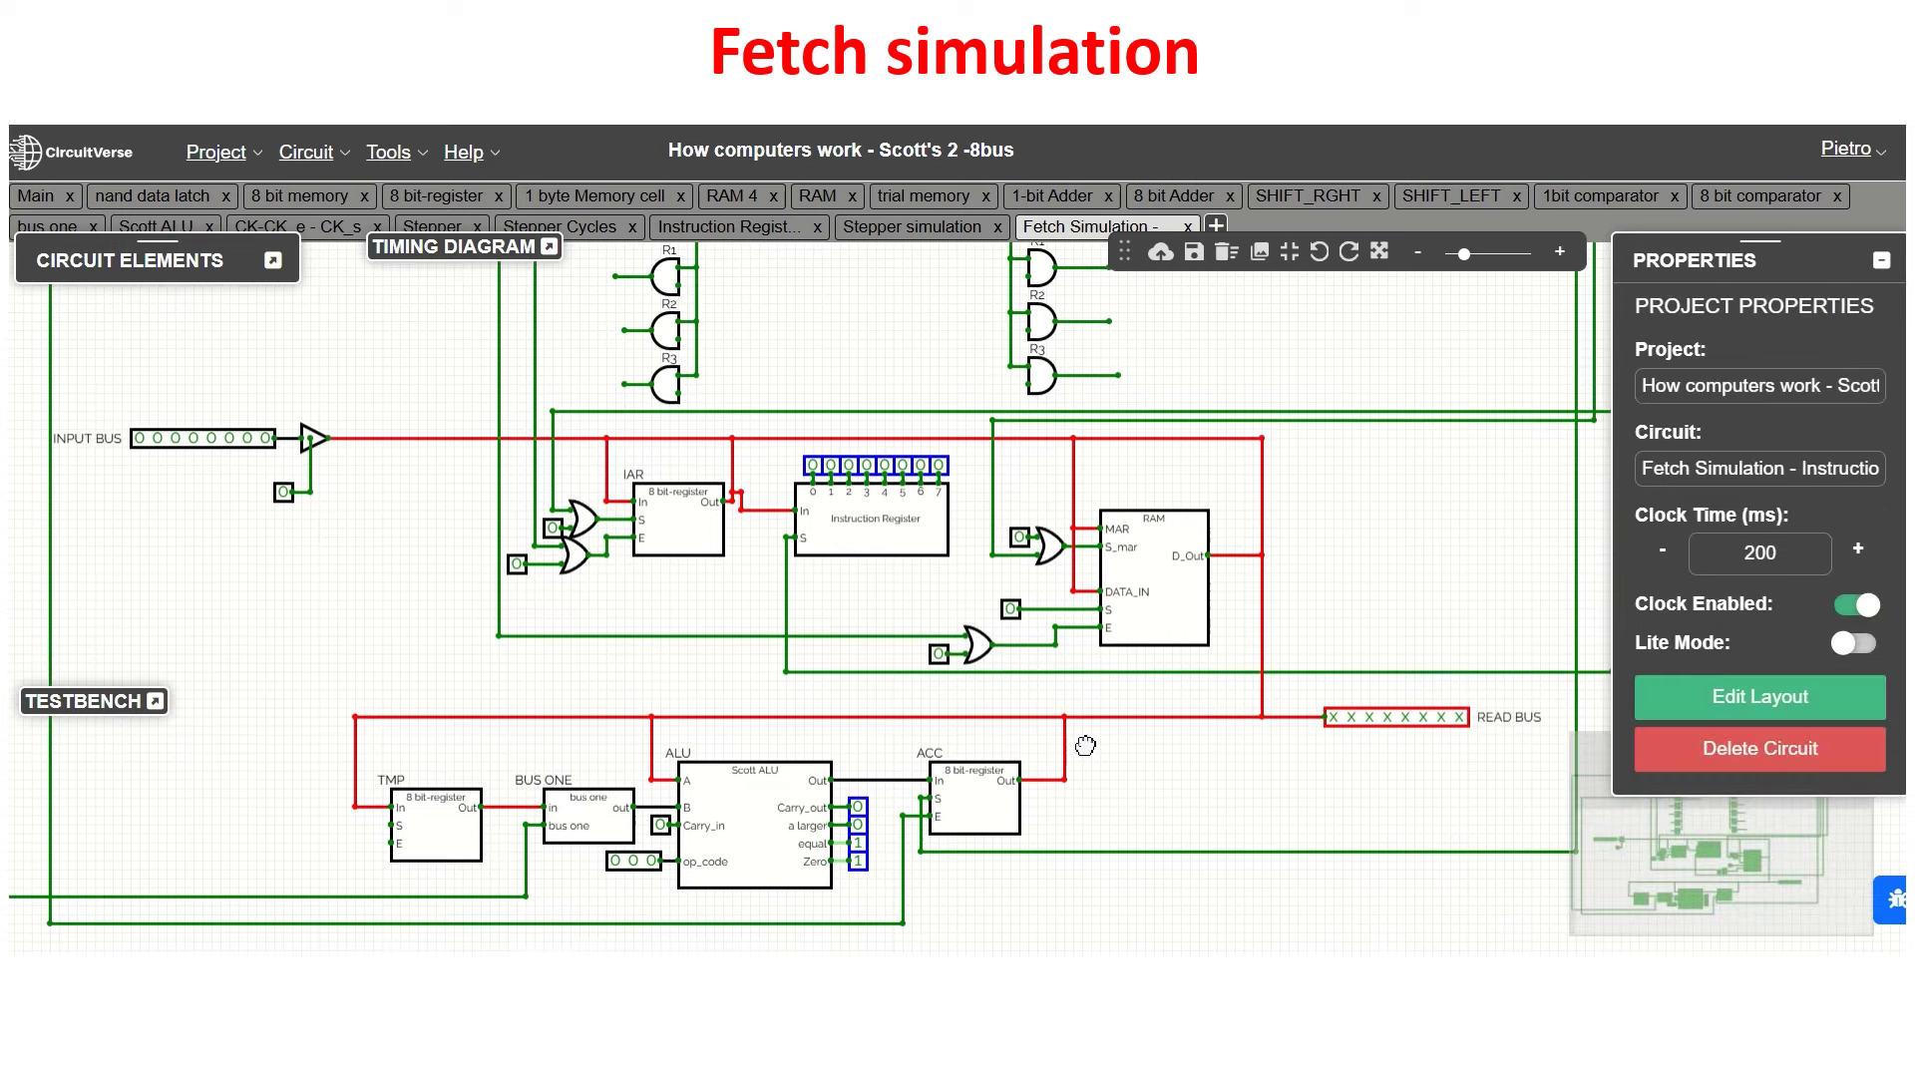
left_click(939, 654)
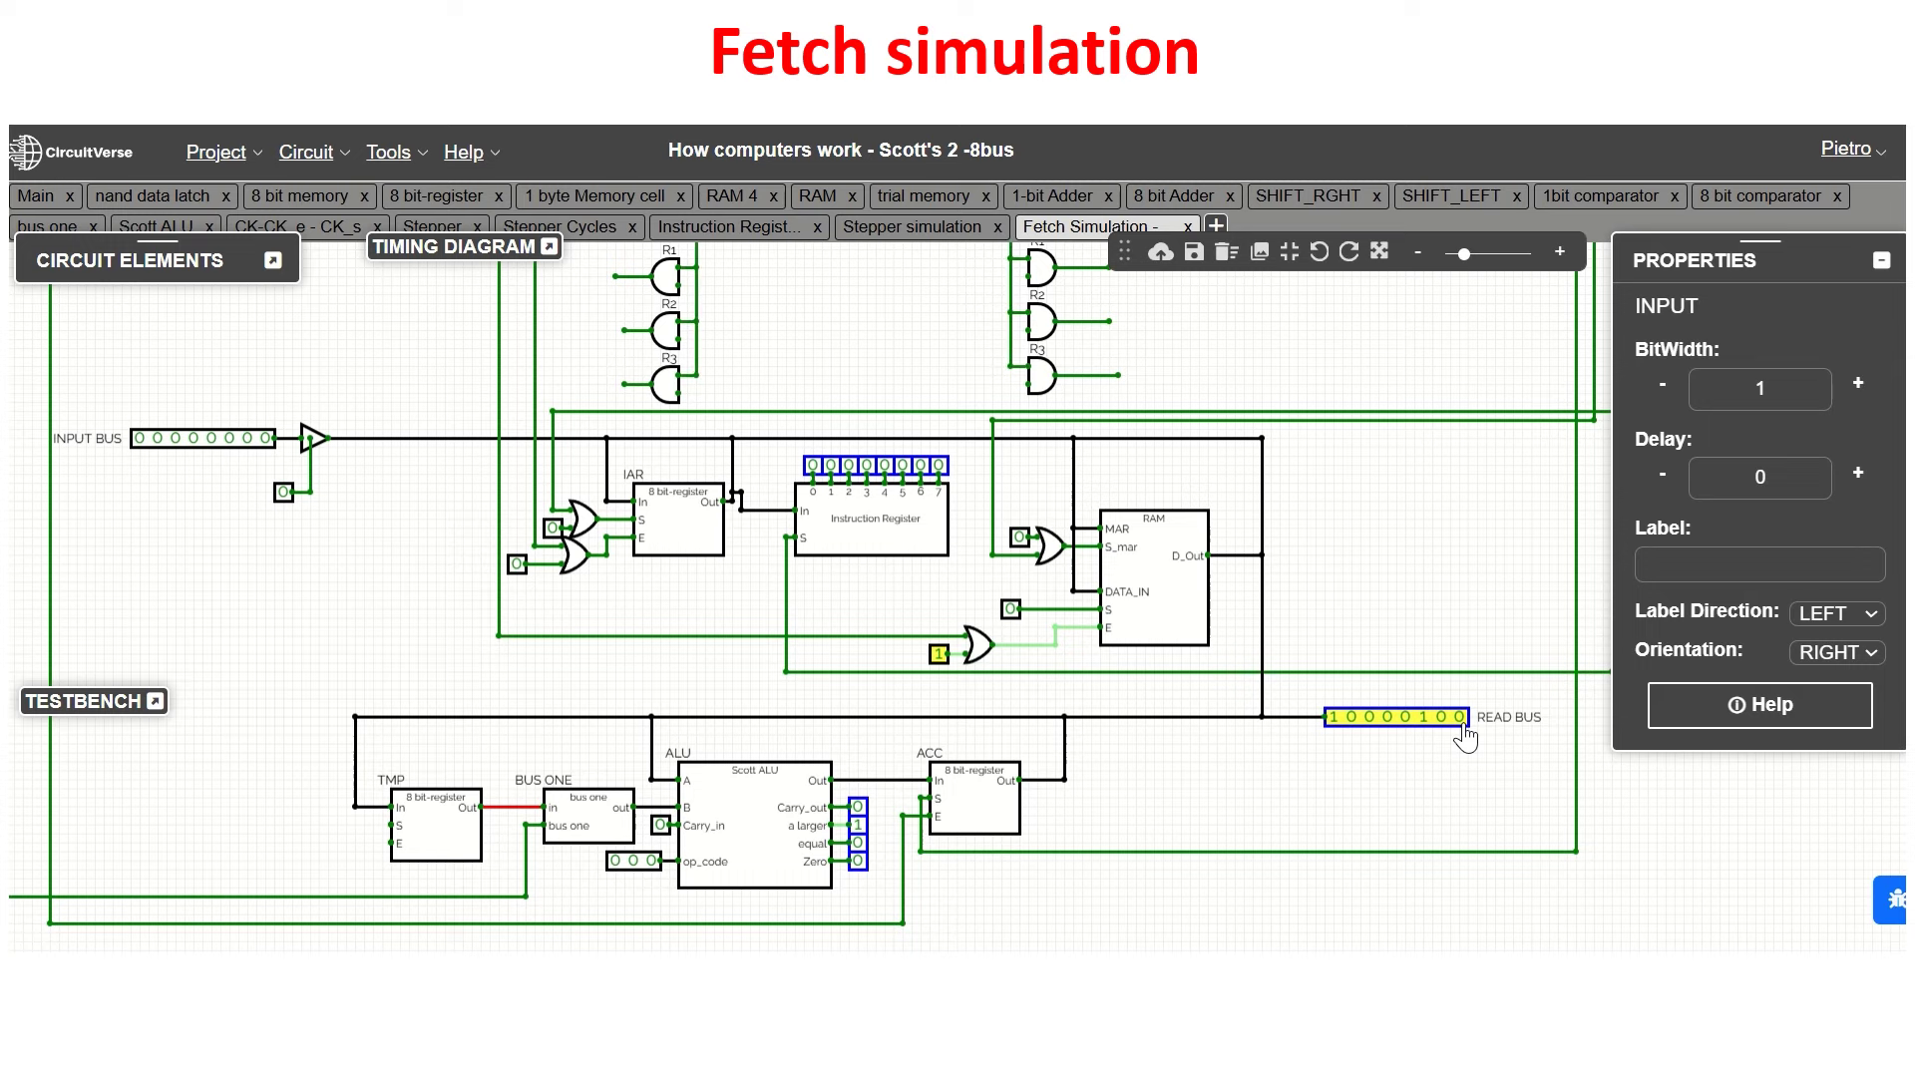
left_click(938, 654)
left_click_drag(855, 329, 937, 407)
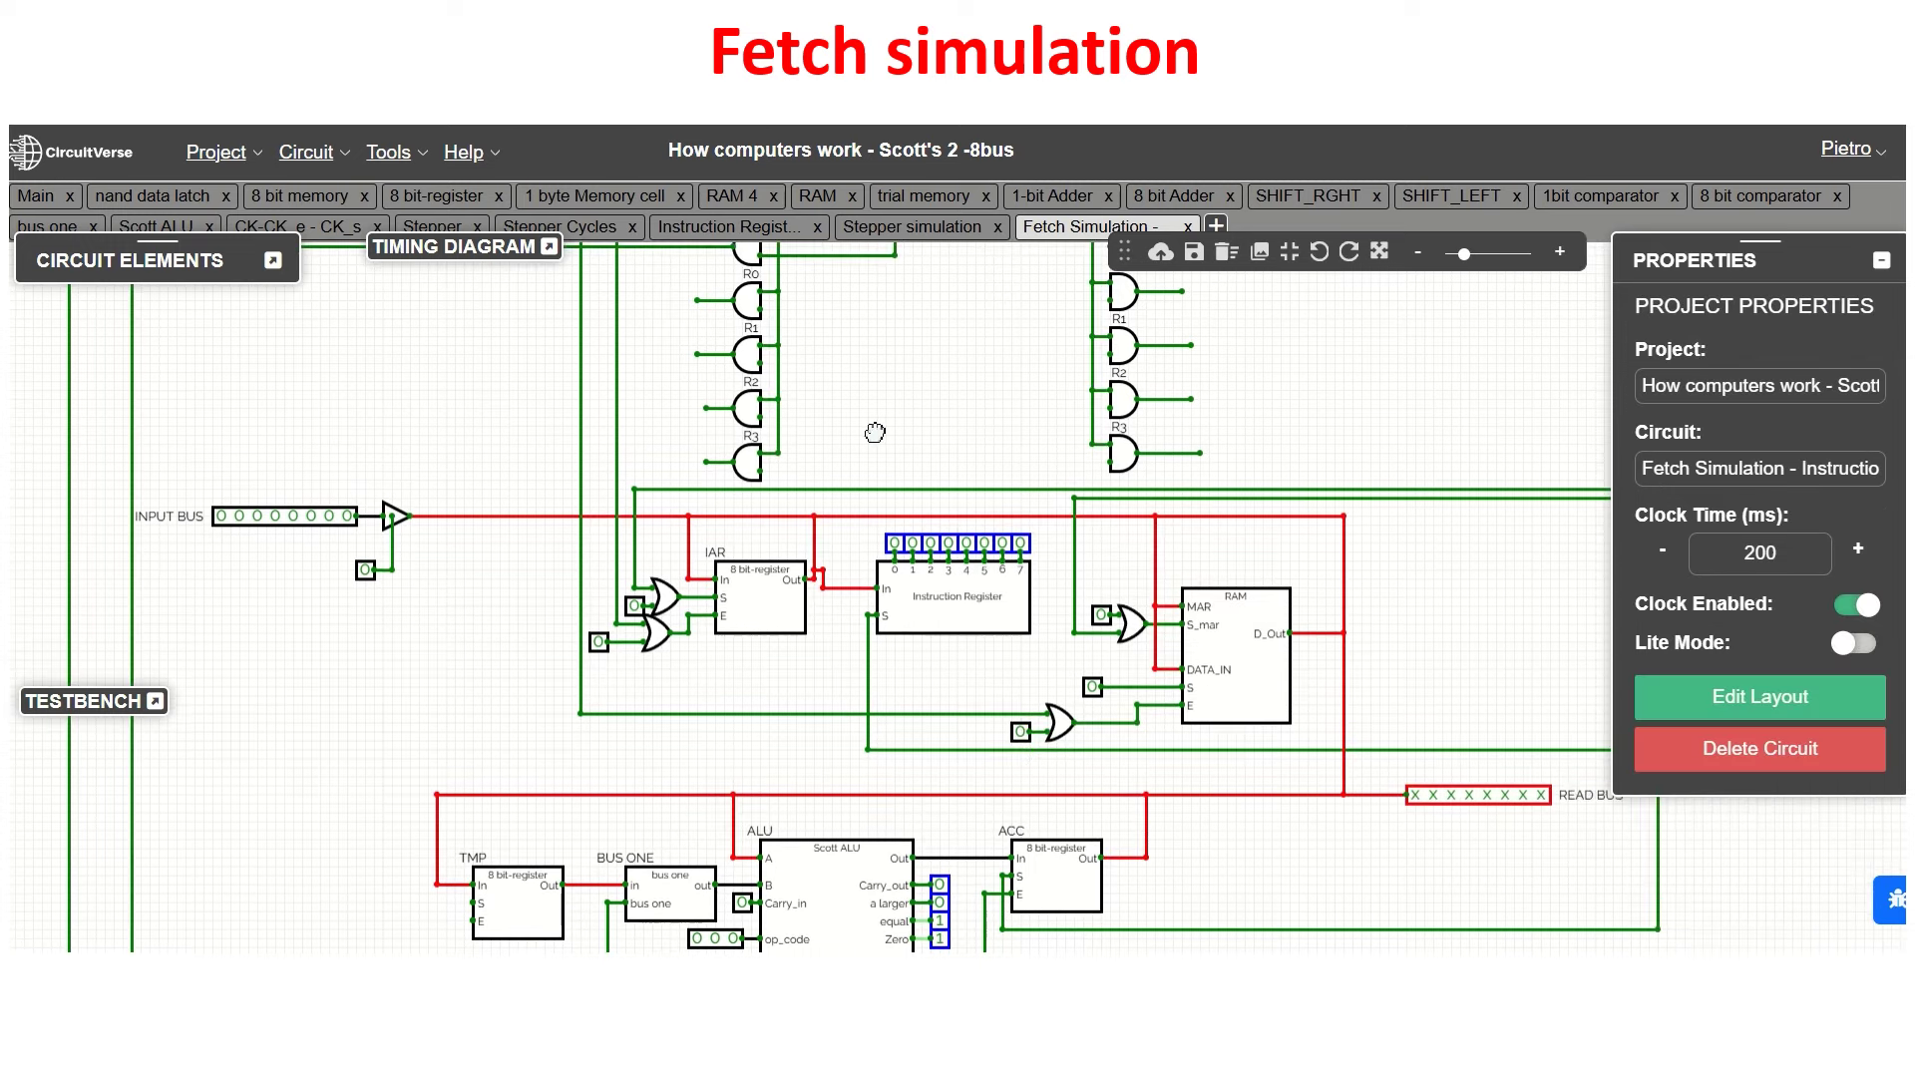
left_click_drag(874, 432, 887, 544)
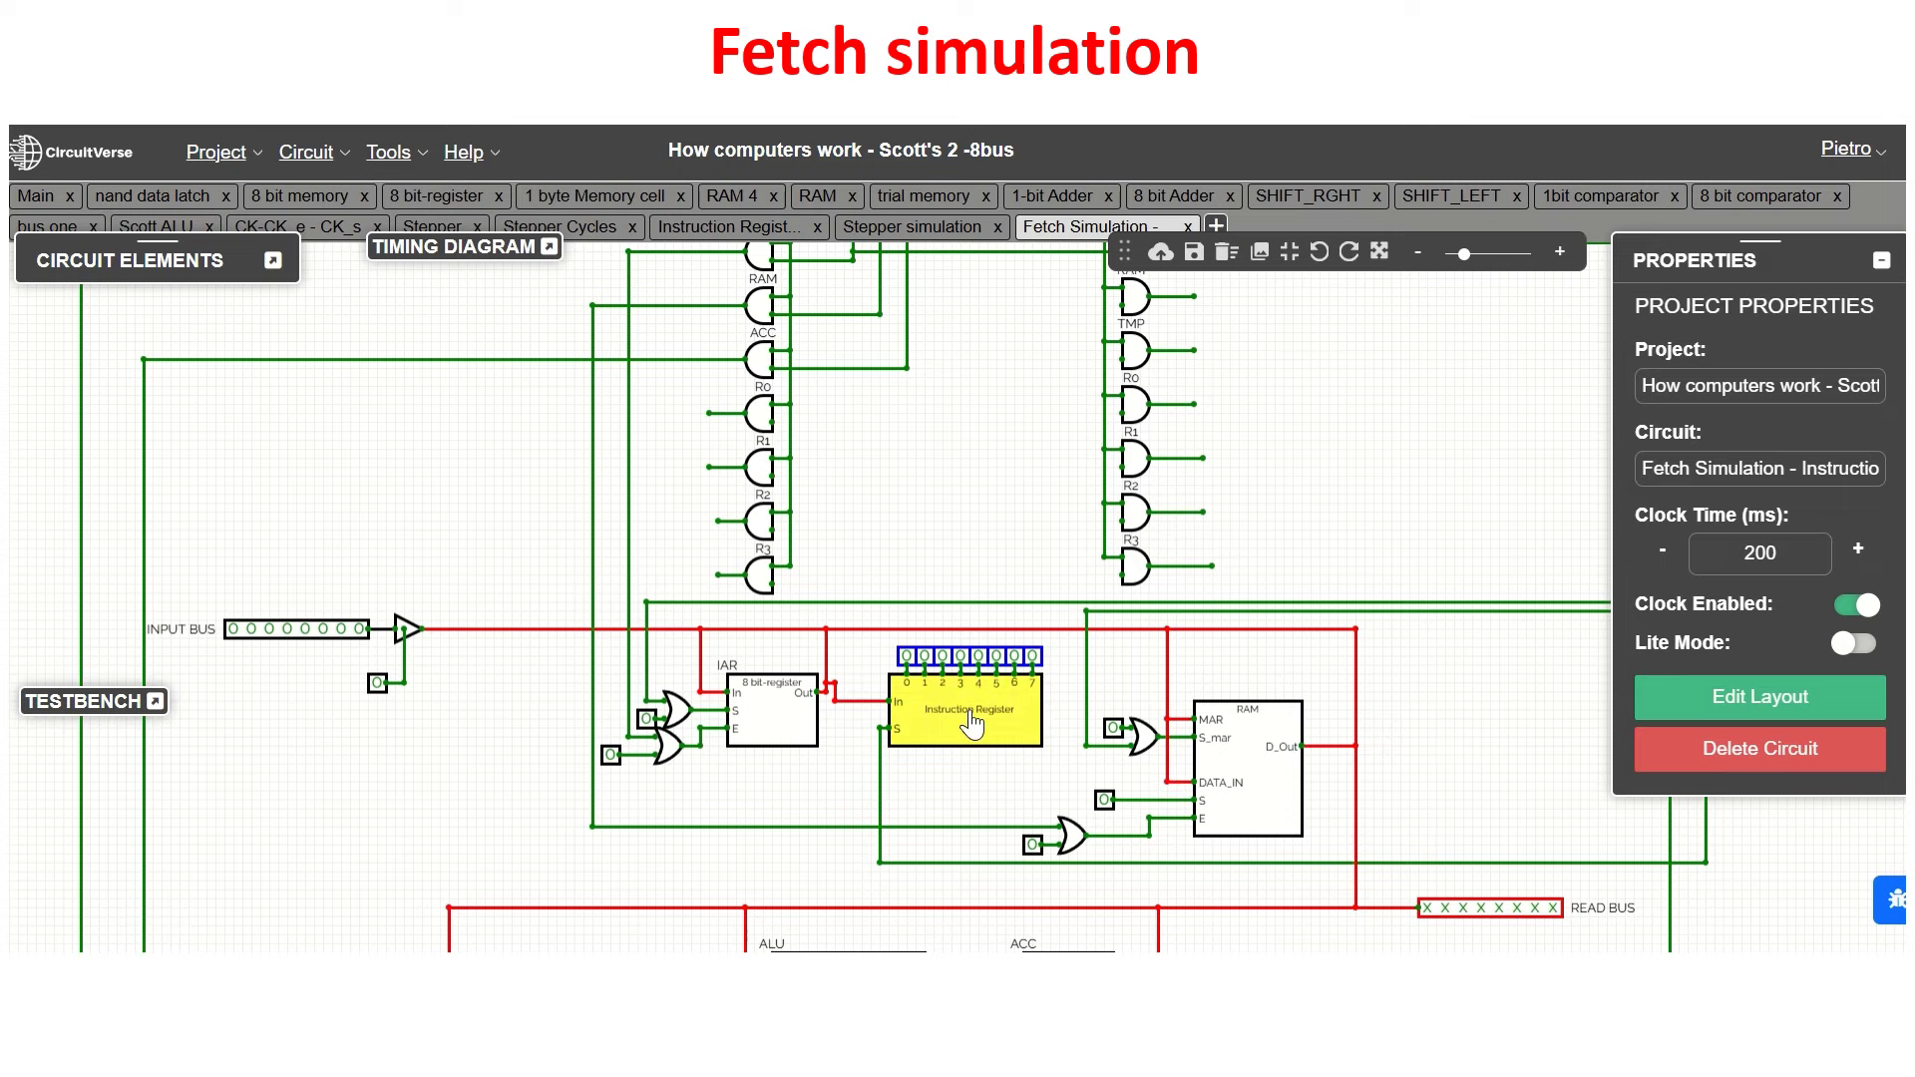
left_click(963, 795)
scroll(962, 795, "down", 2)
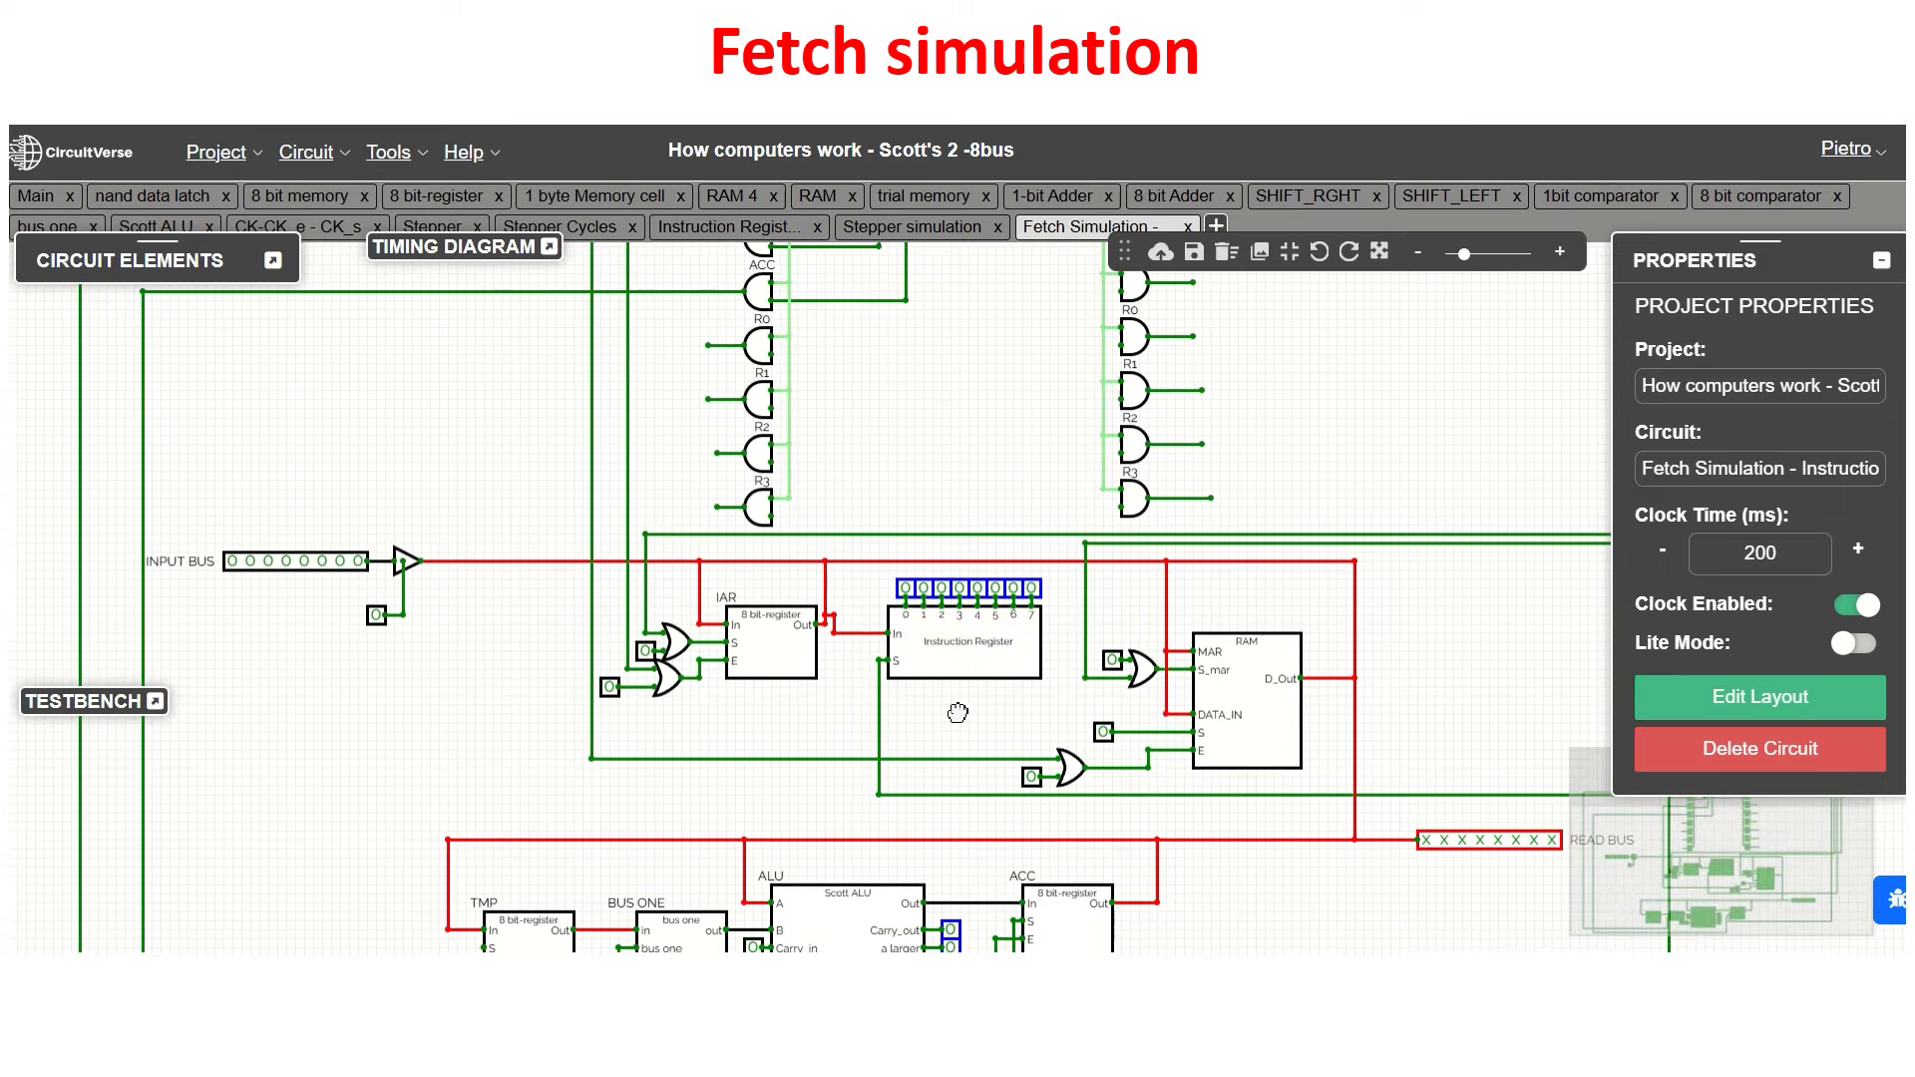
left_click_drag(1309, 928, 1254, 887)
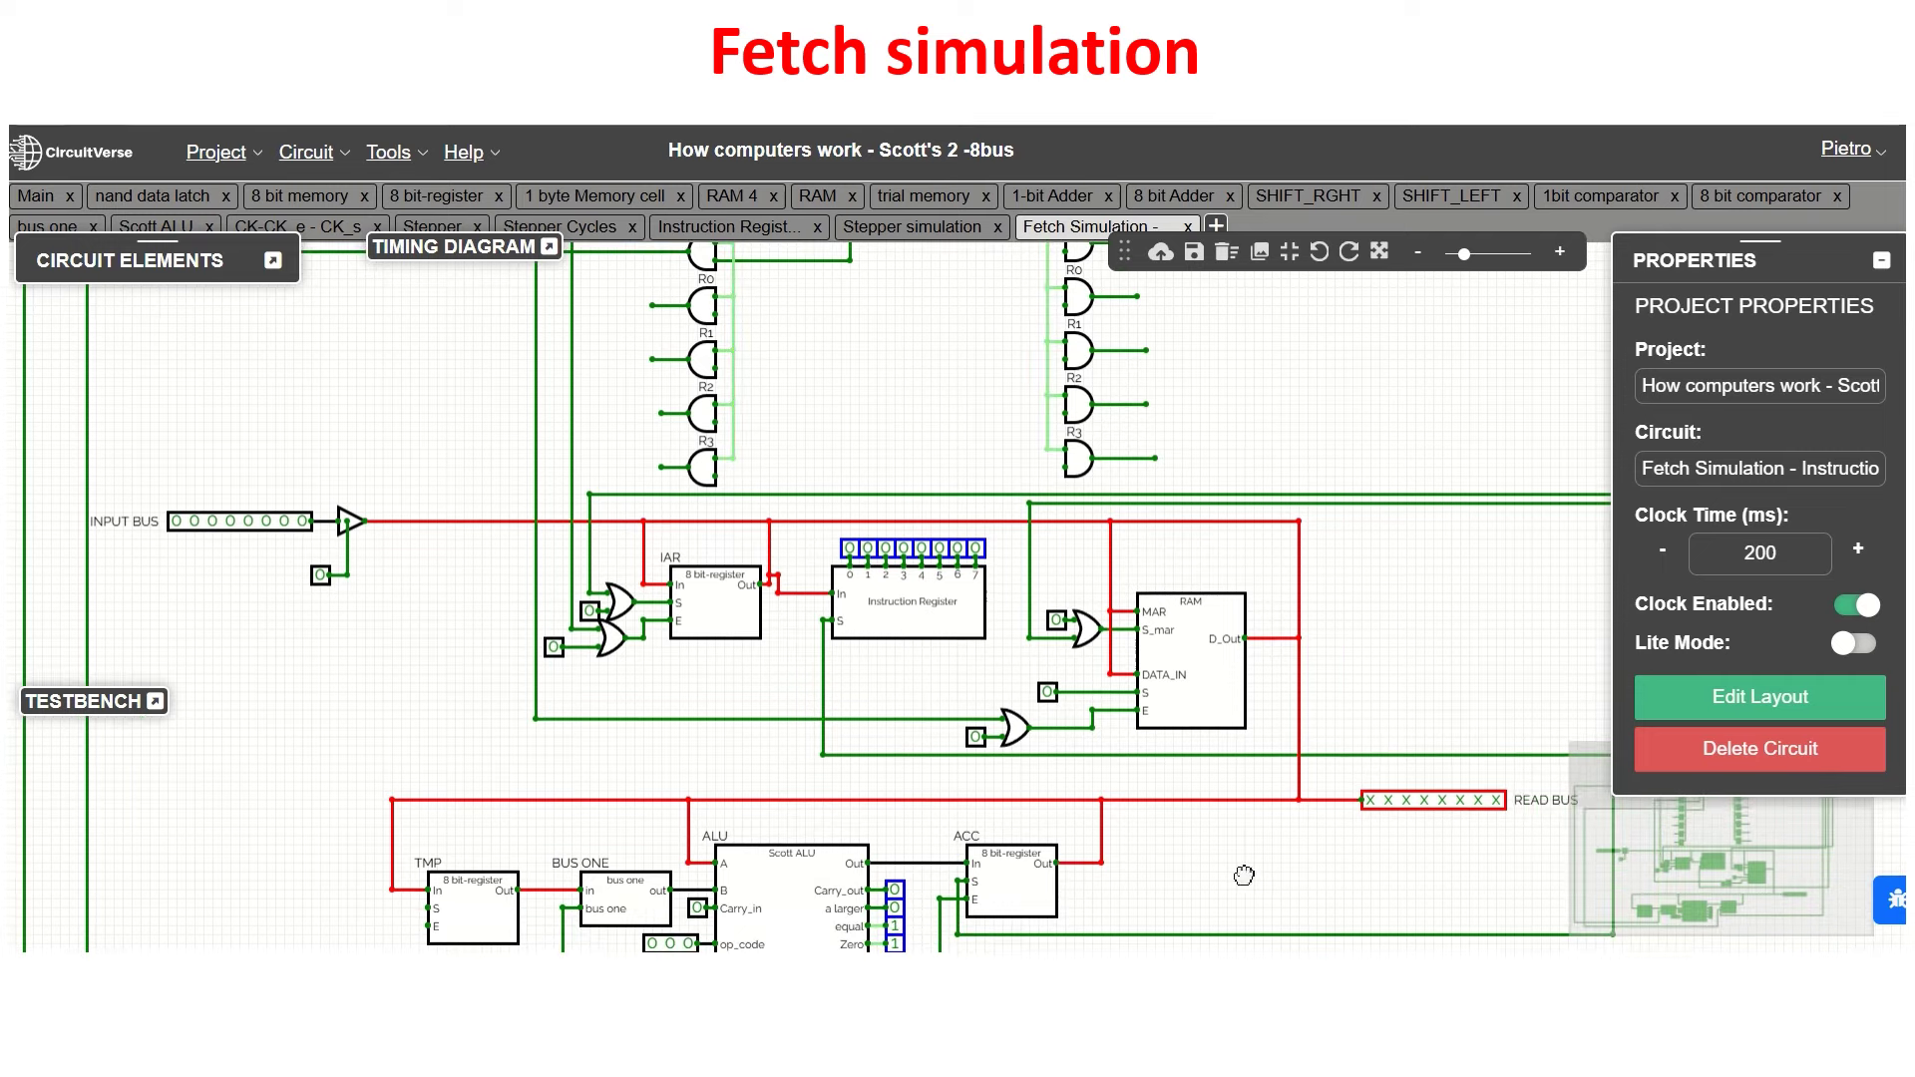
left_click(976, 737)
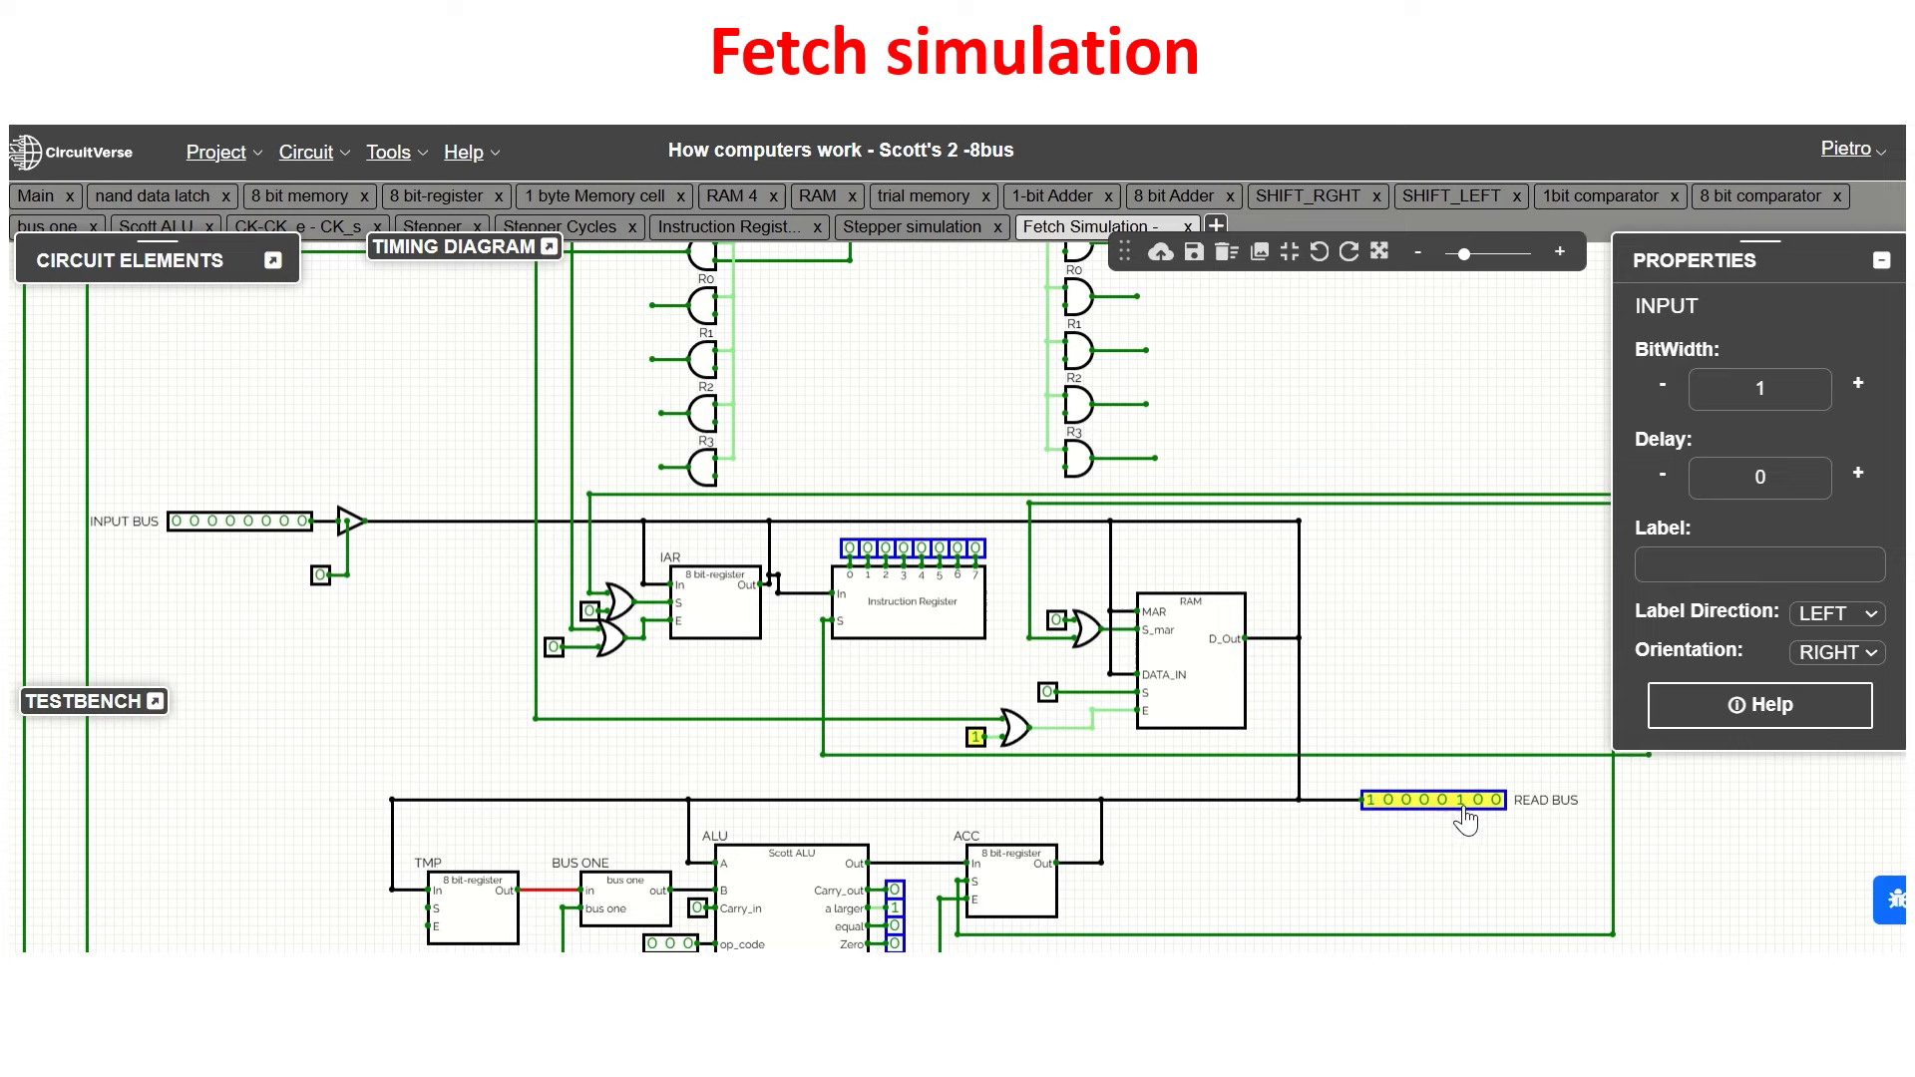
left_click(977, 737)
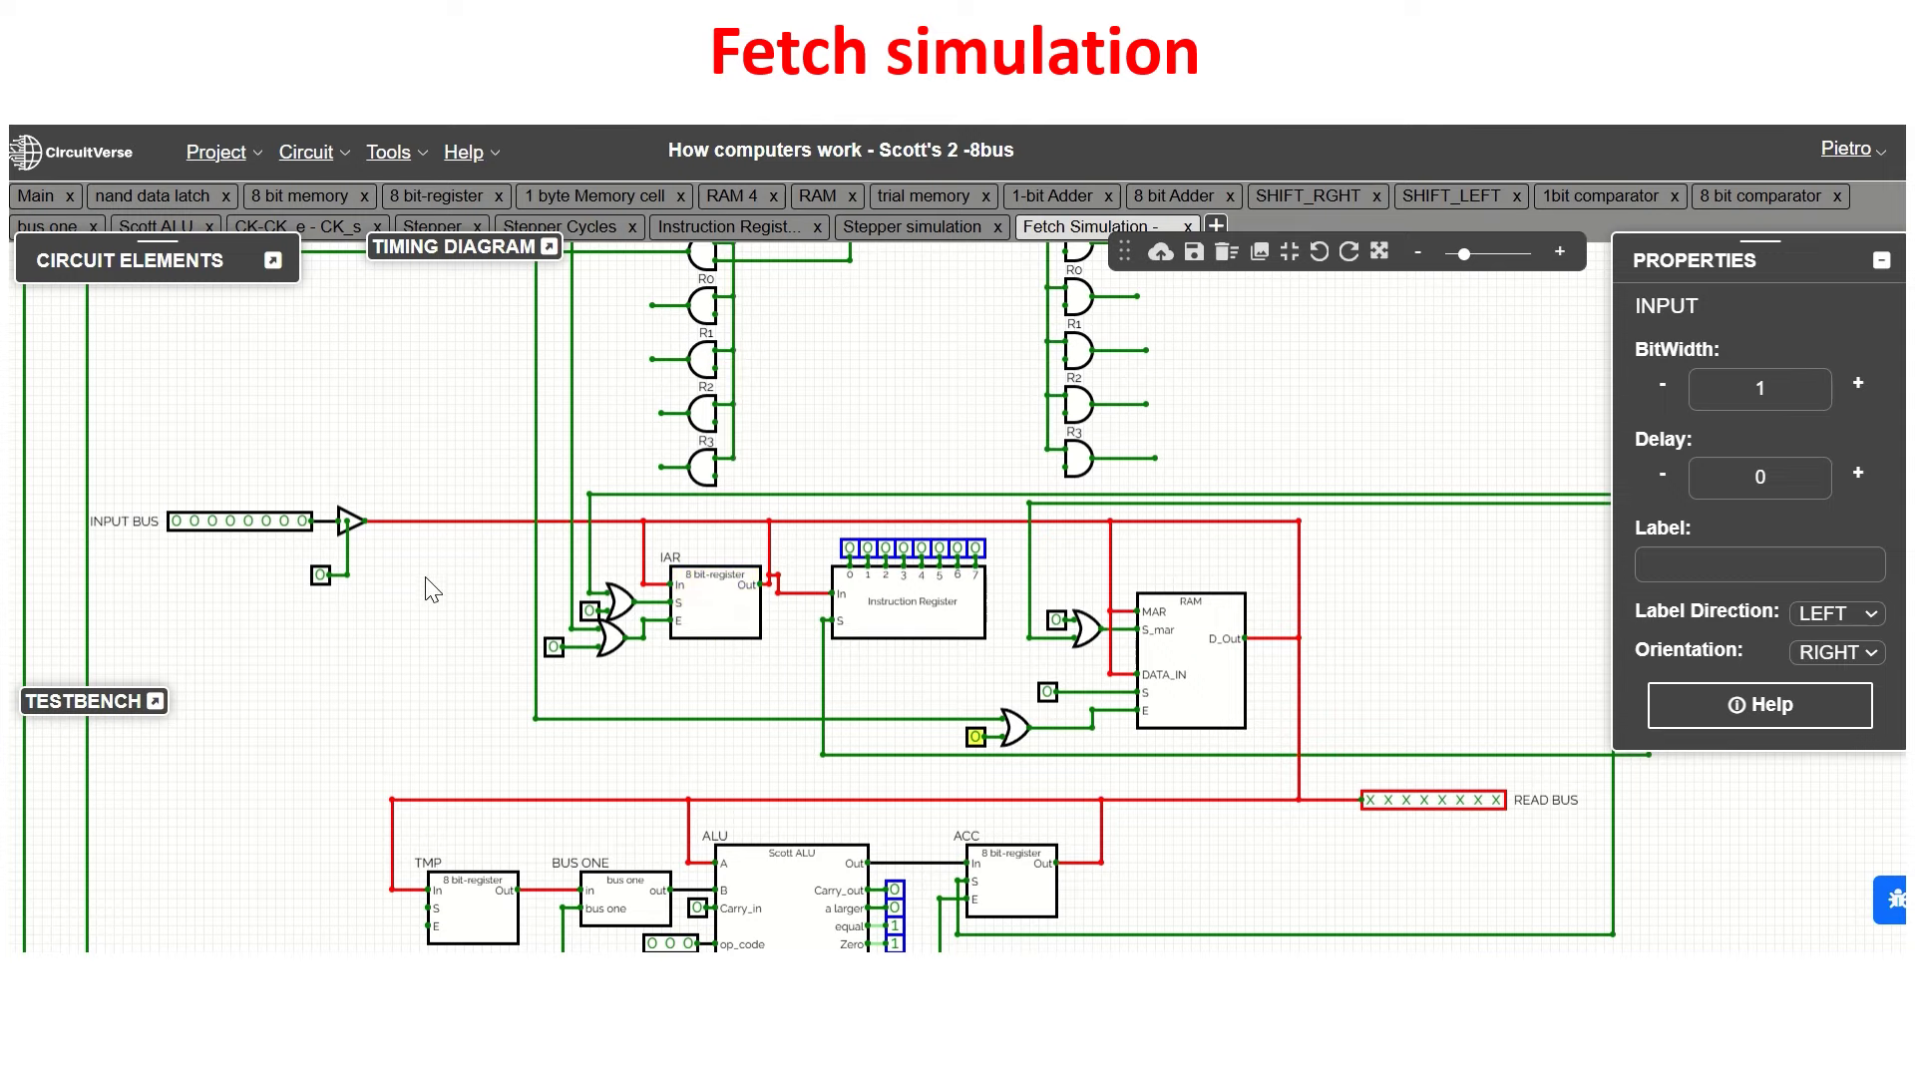
- Pulse the Stepper Cycles reset input to run the first fetch cycle
left_click_drag(875, 385, 848, 662)
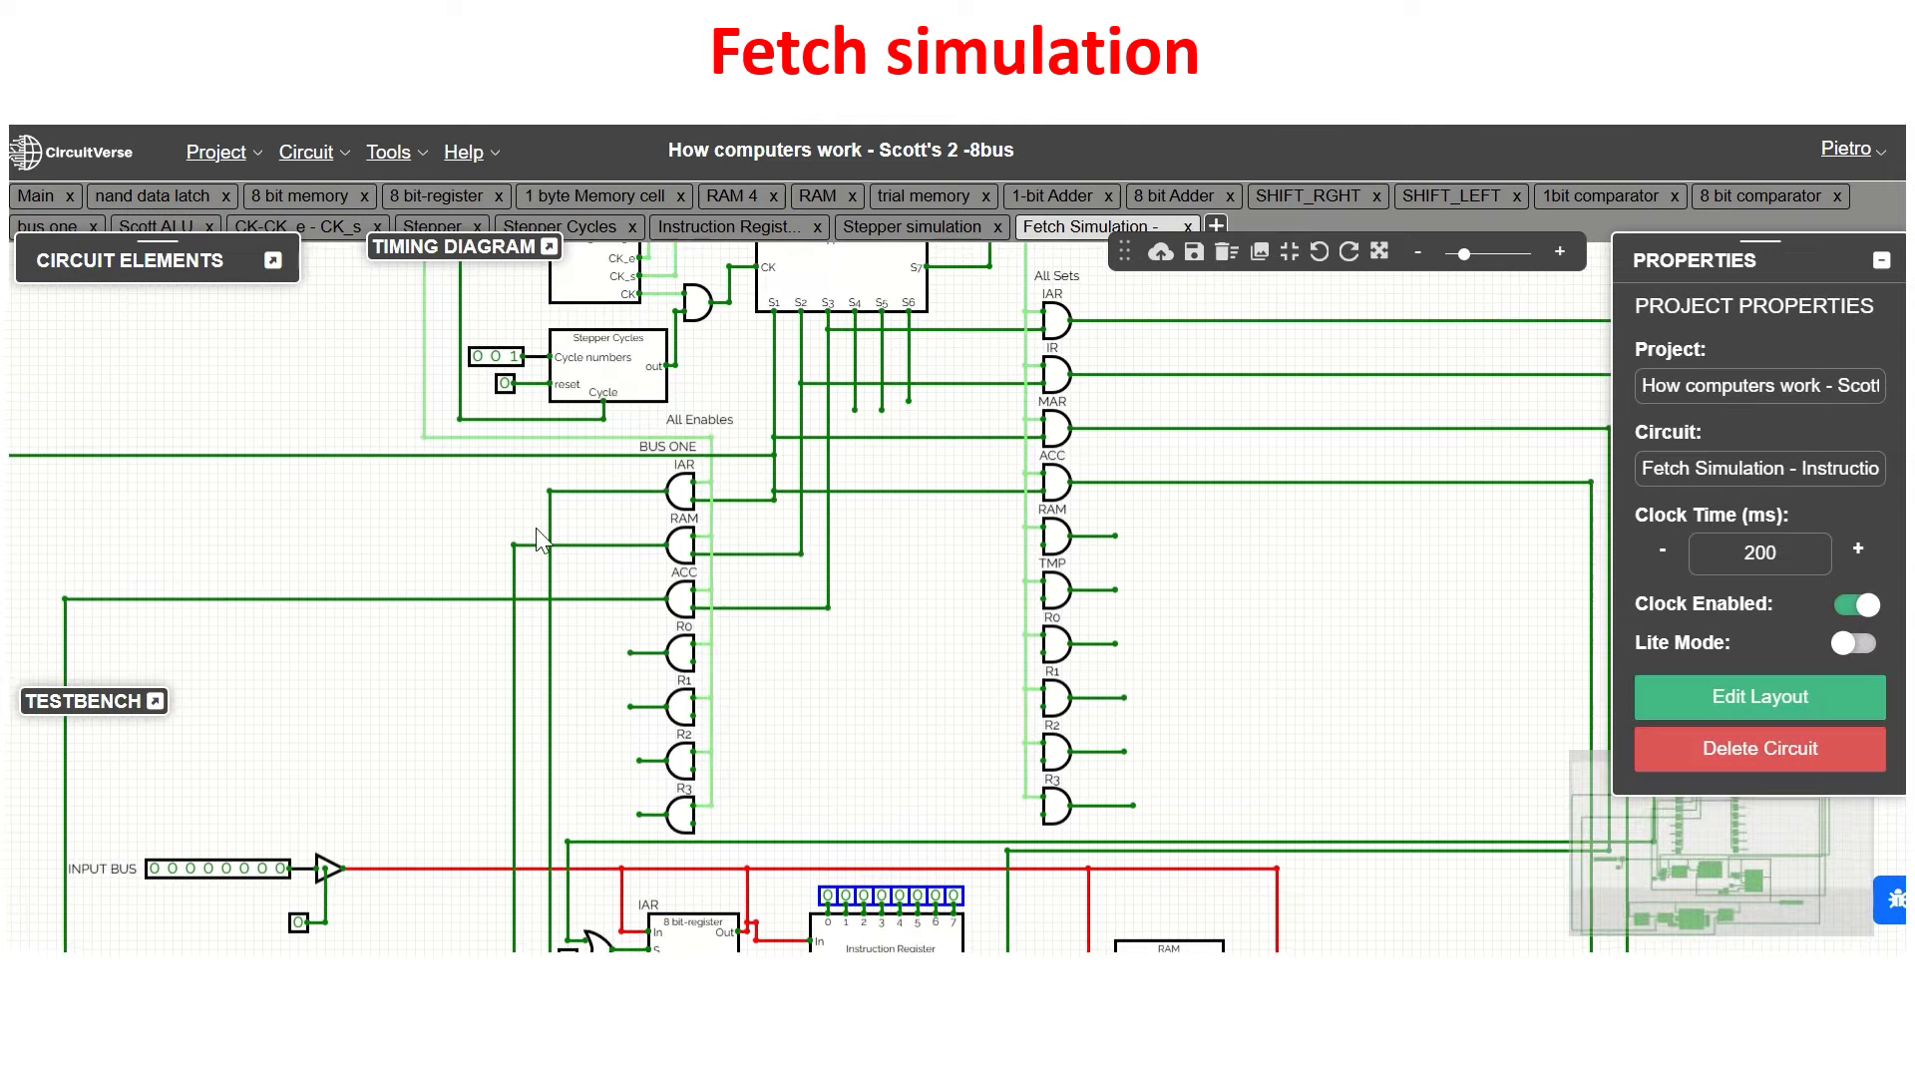
left_click_drag(419, 366, 431, 503)
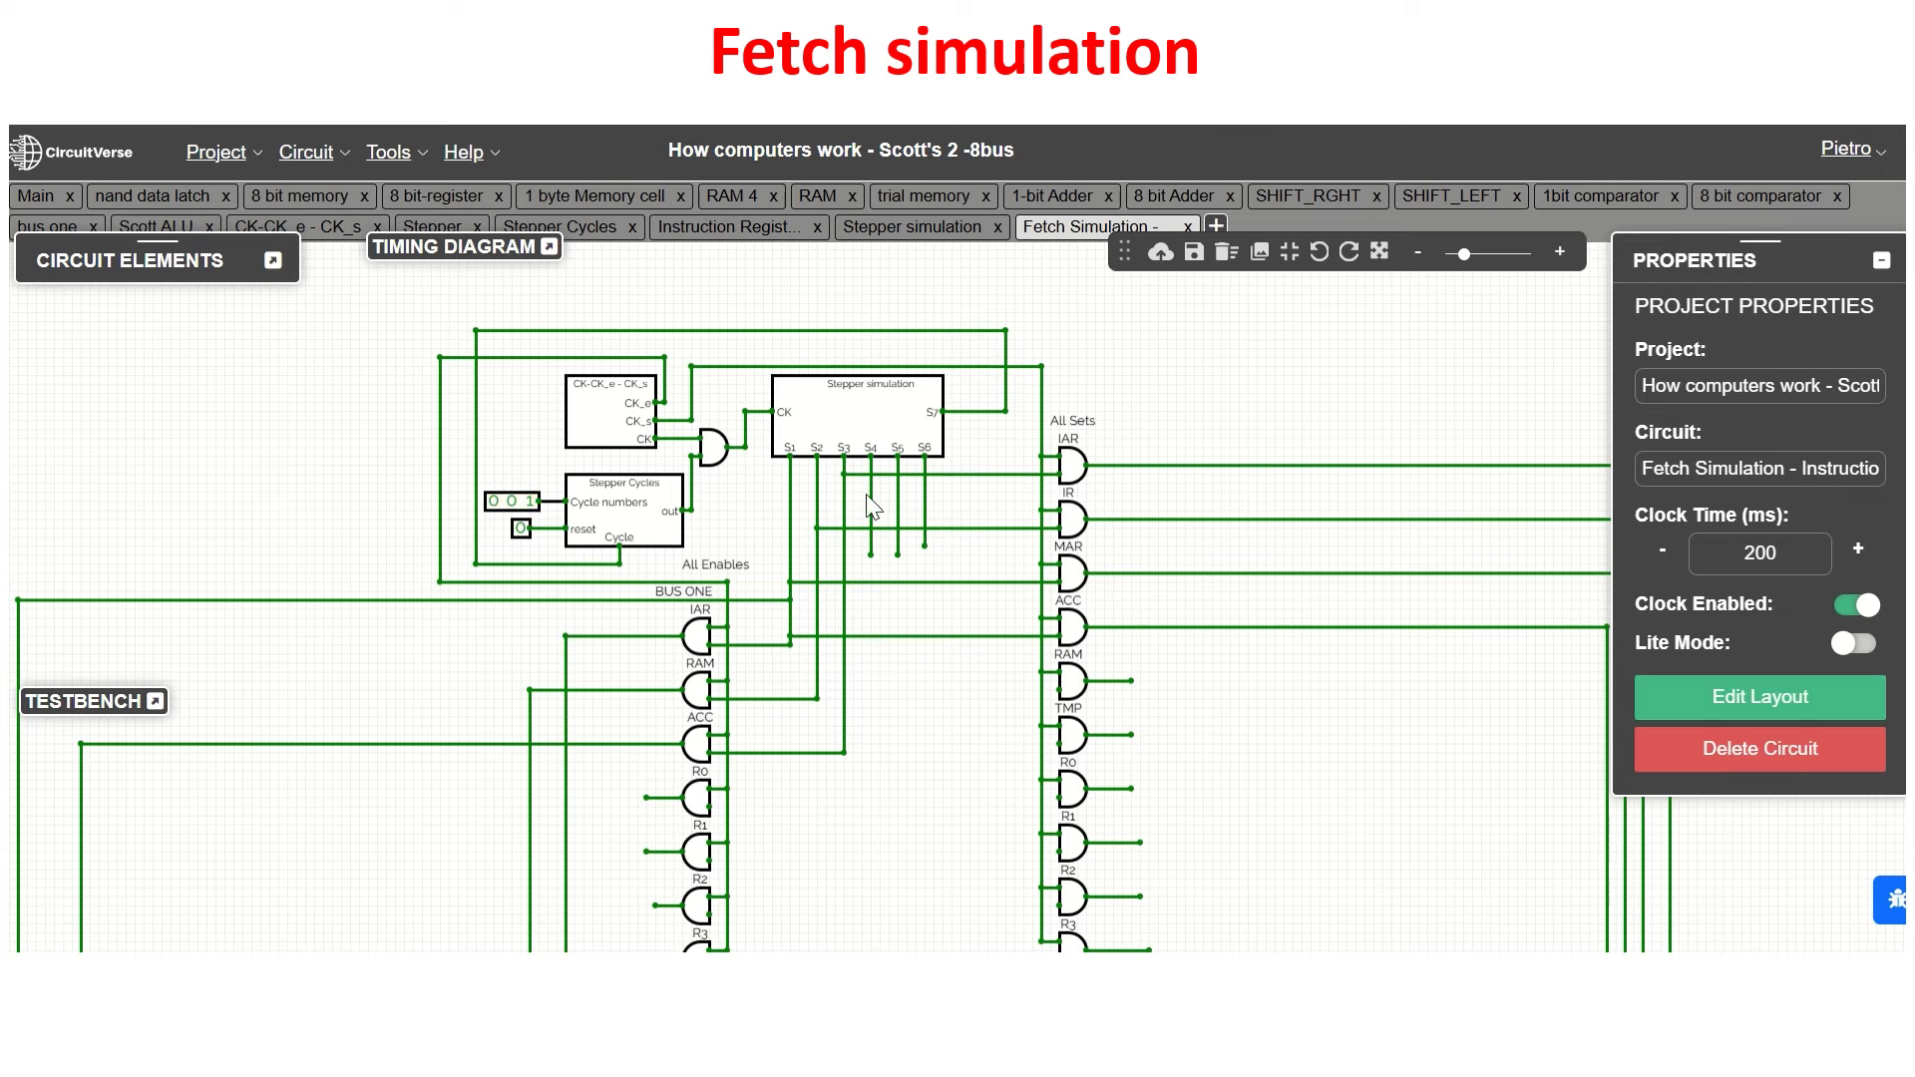
left_click(519, 539)
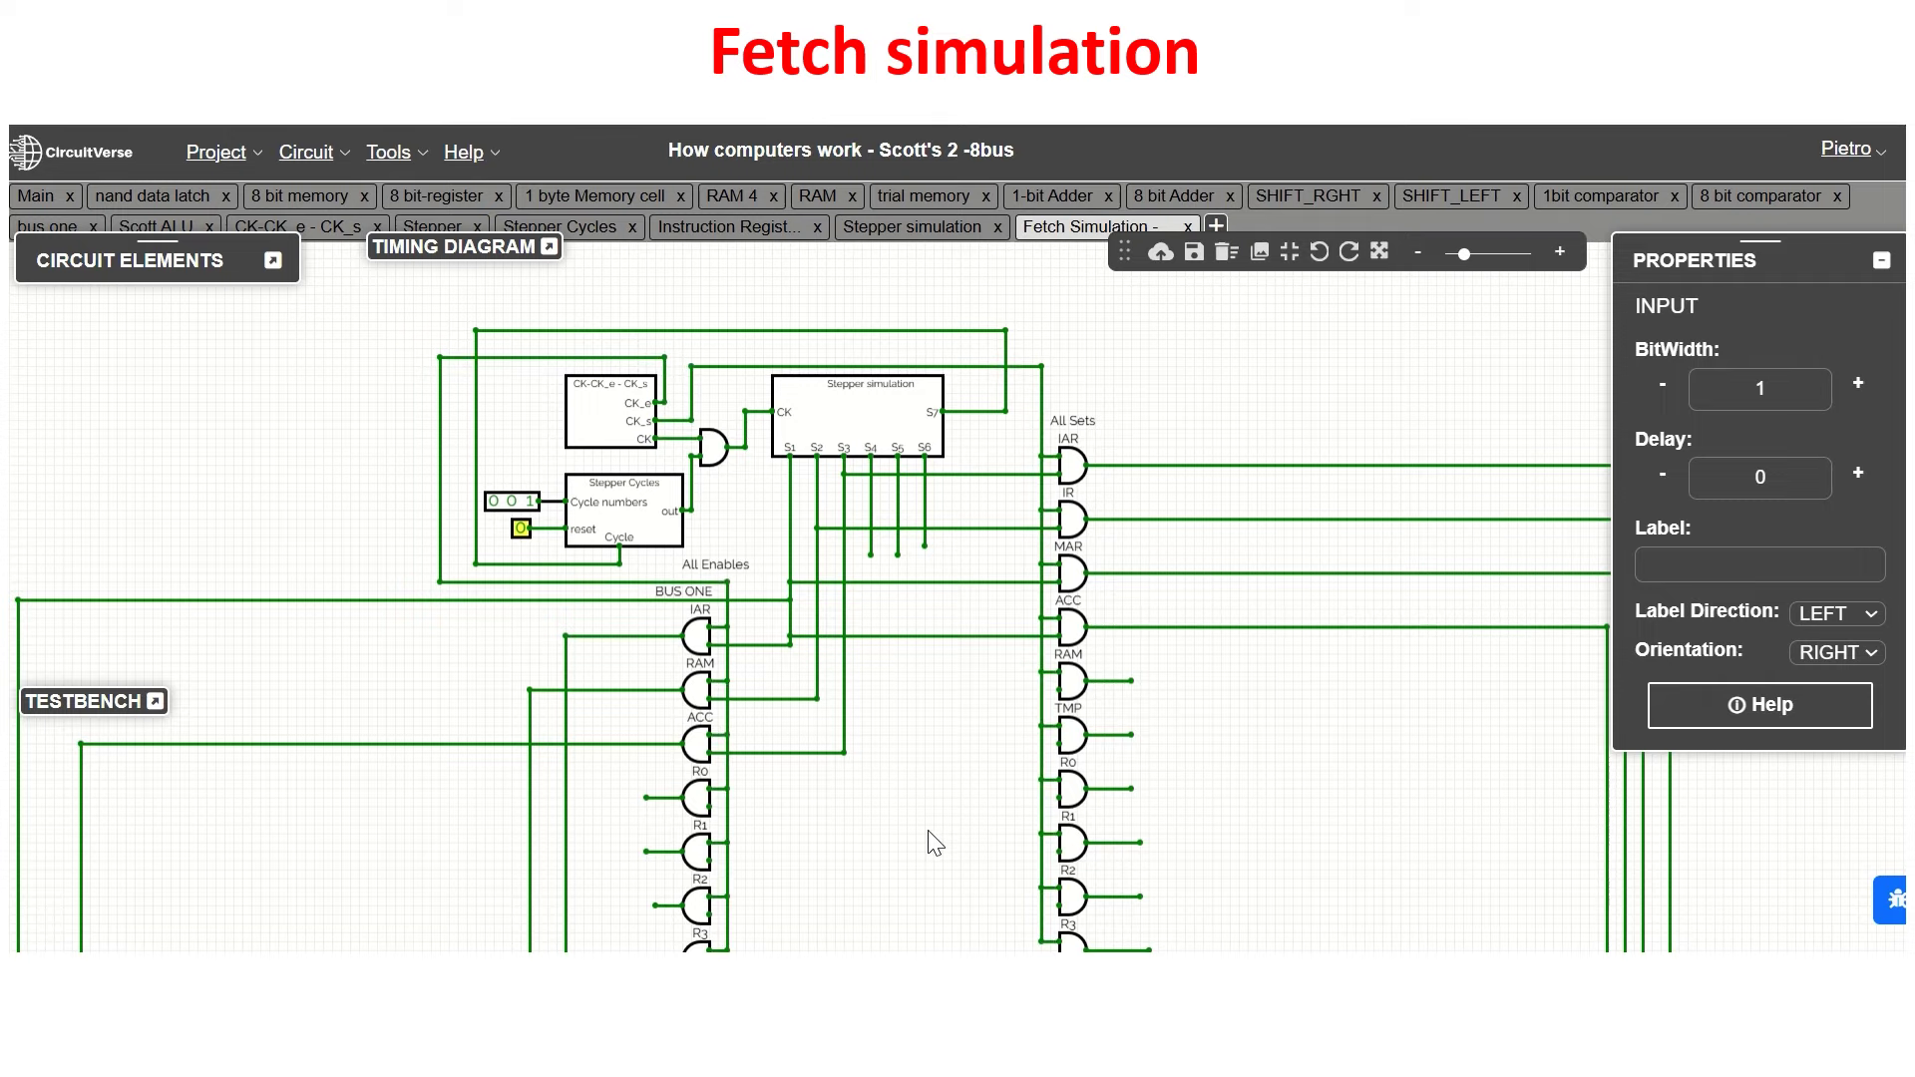
- Inspect the instruction register, and enable the IAR output to read its address on the read bus before disabling it
left_click_drag(932, 842, 902, 563)
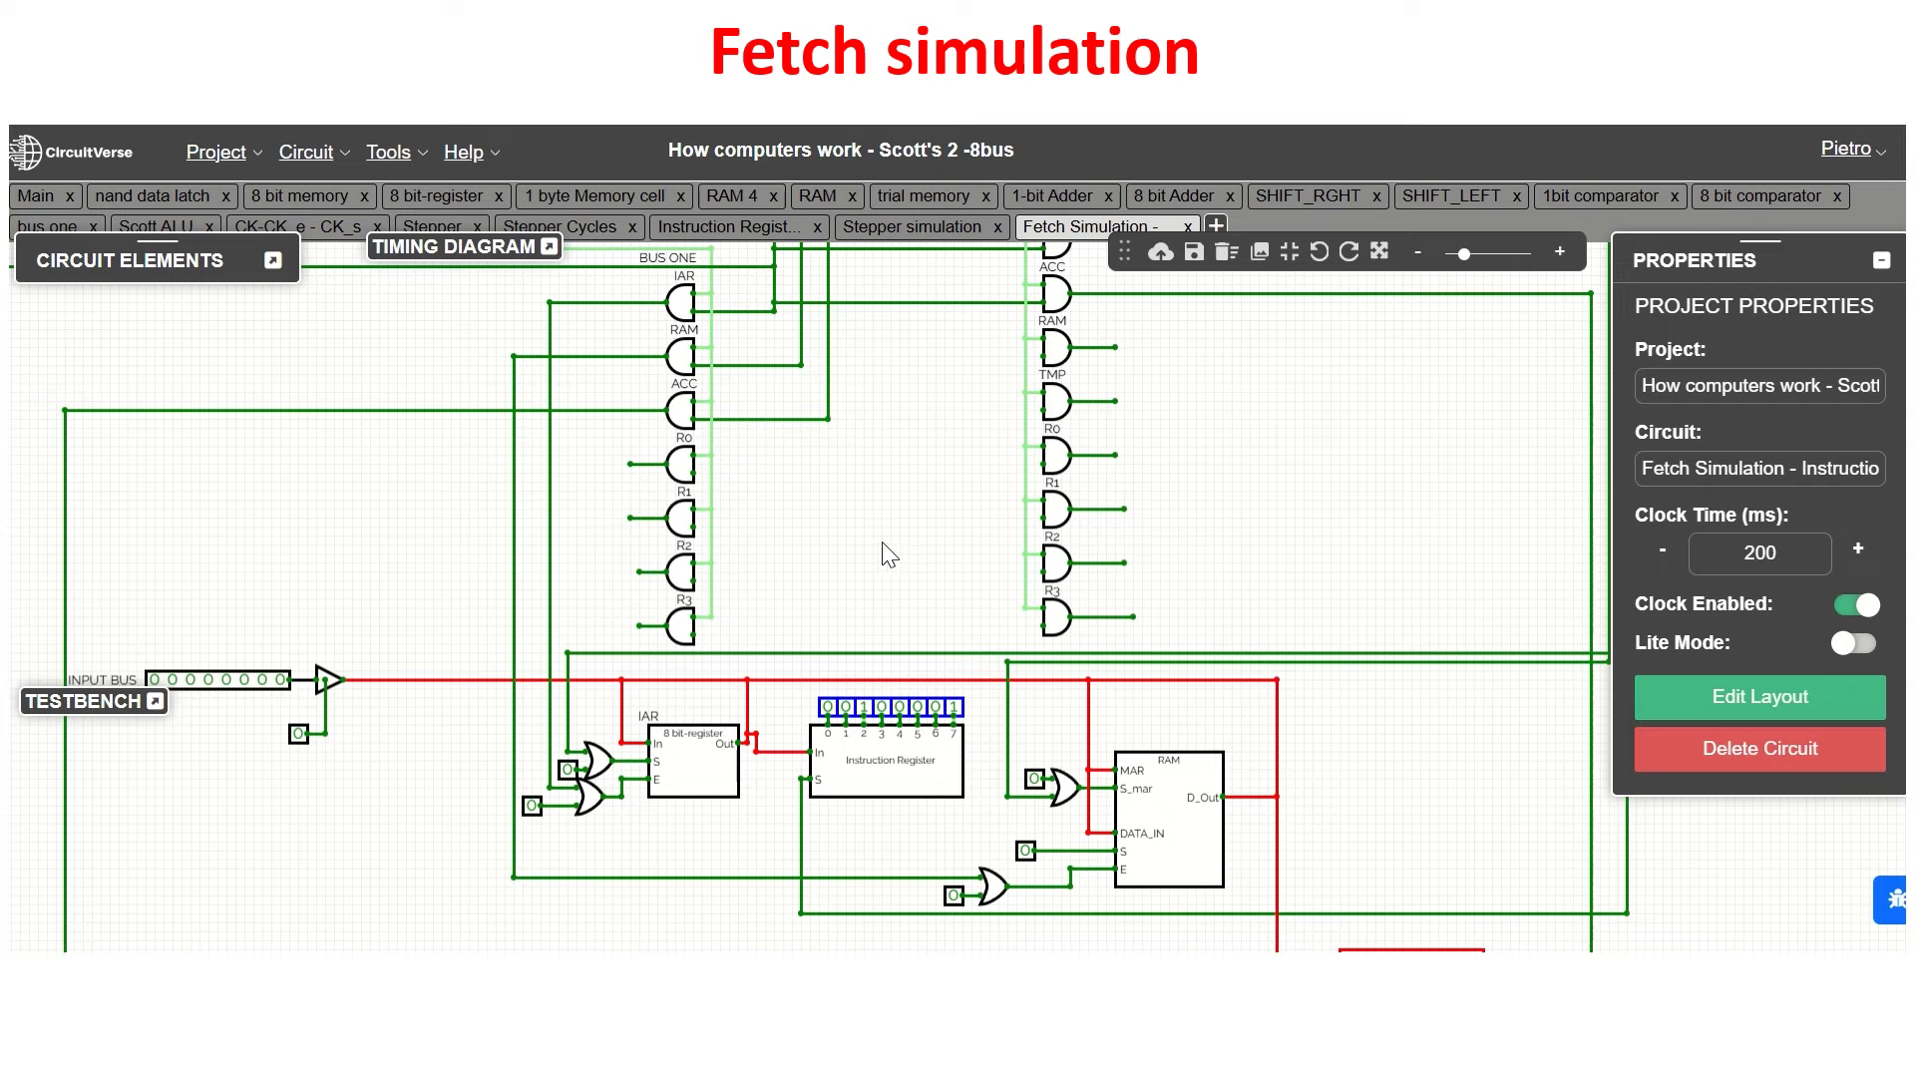
left_click_drag(887, 554, 883, 431)
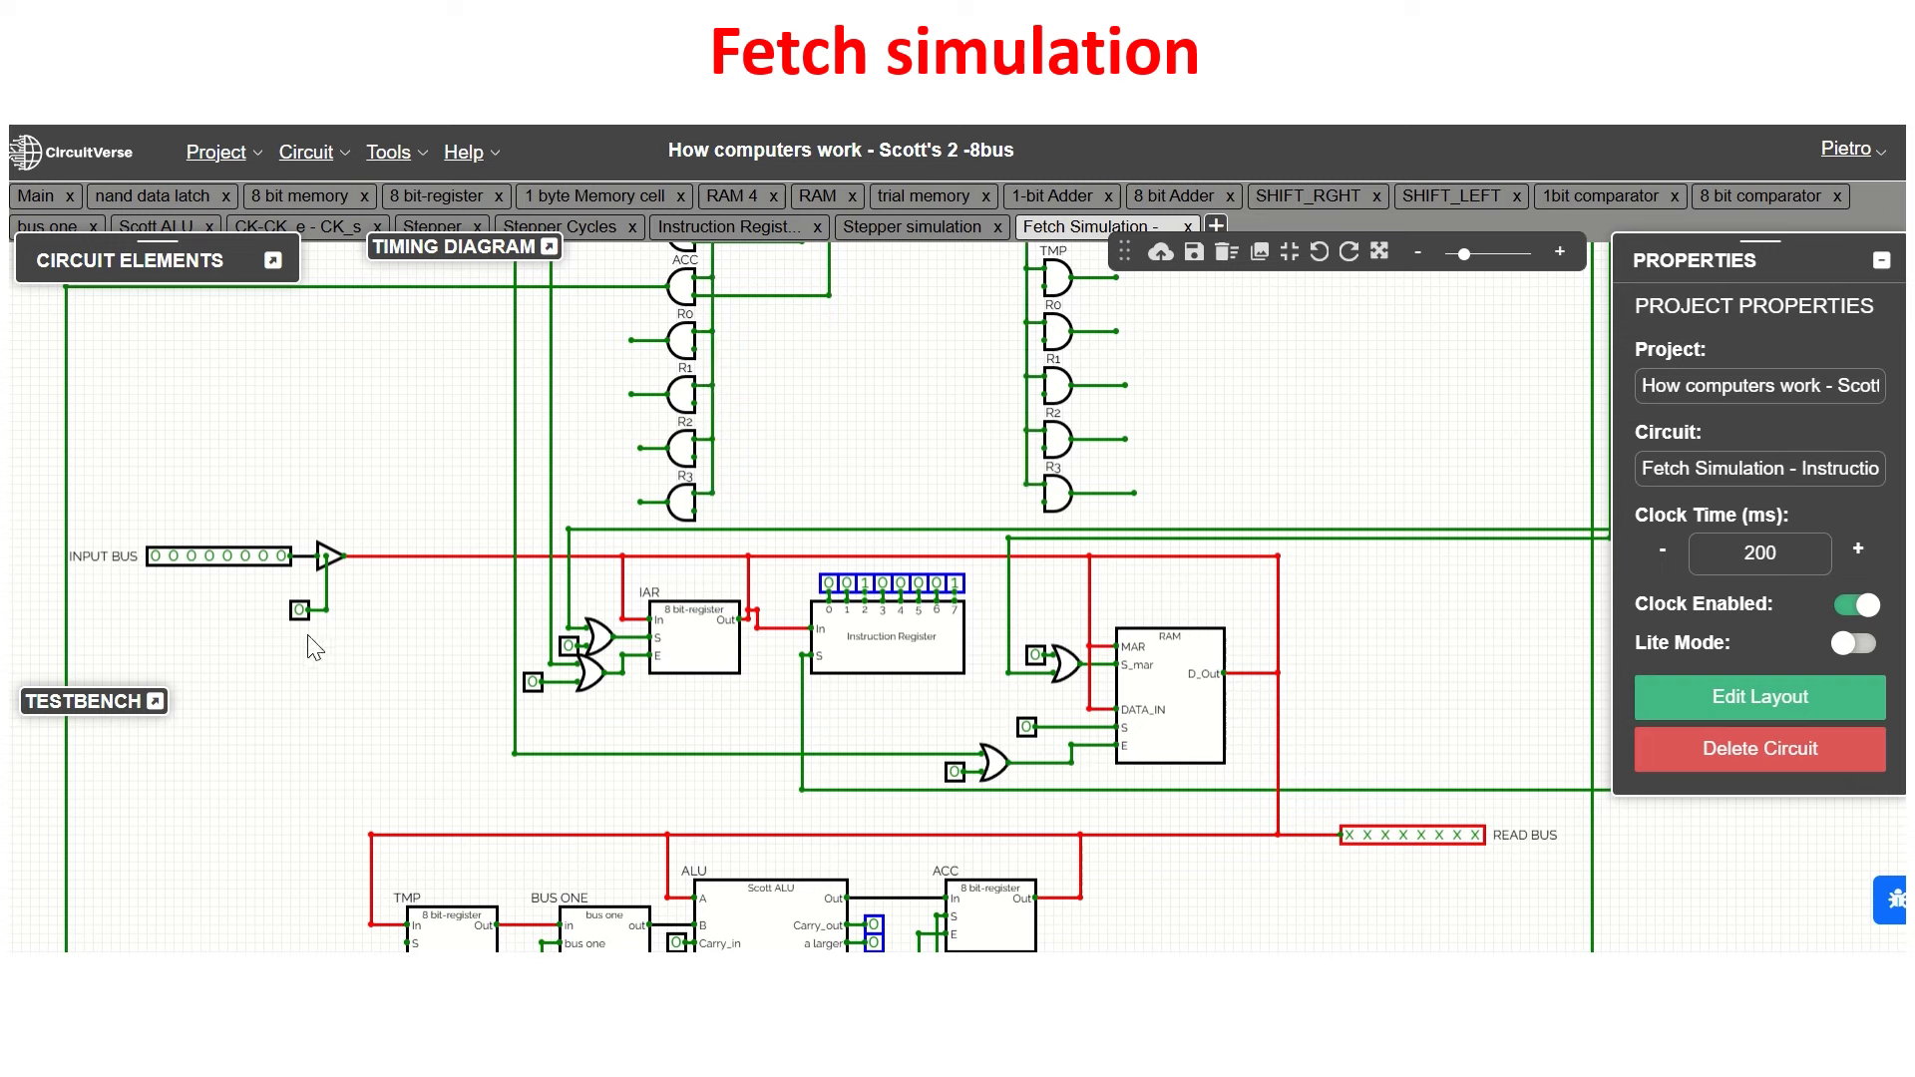
left_click(533, 683)
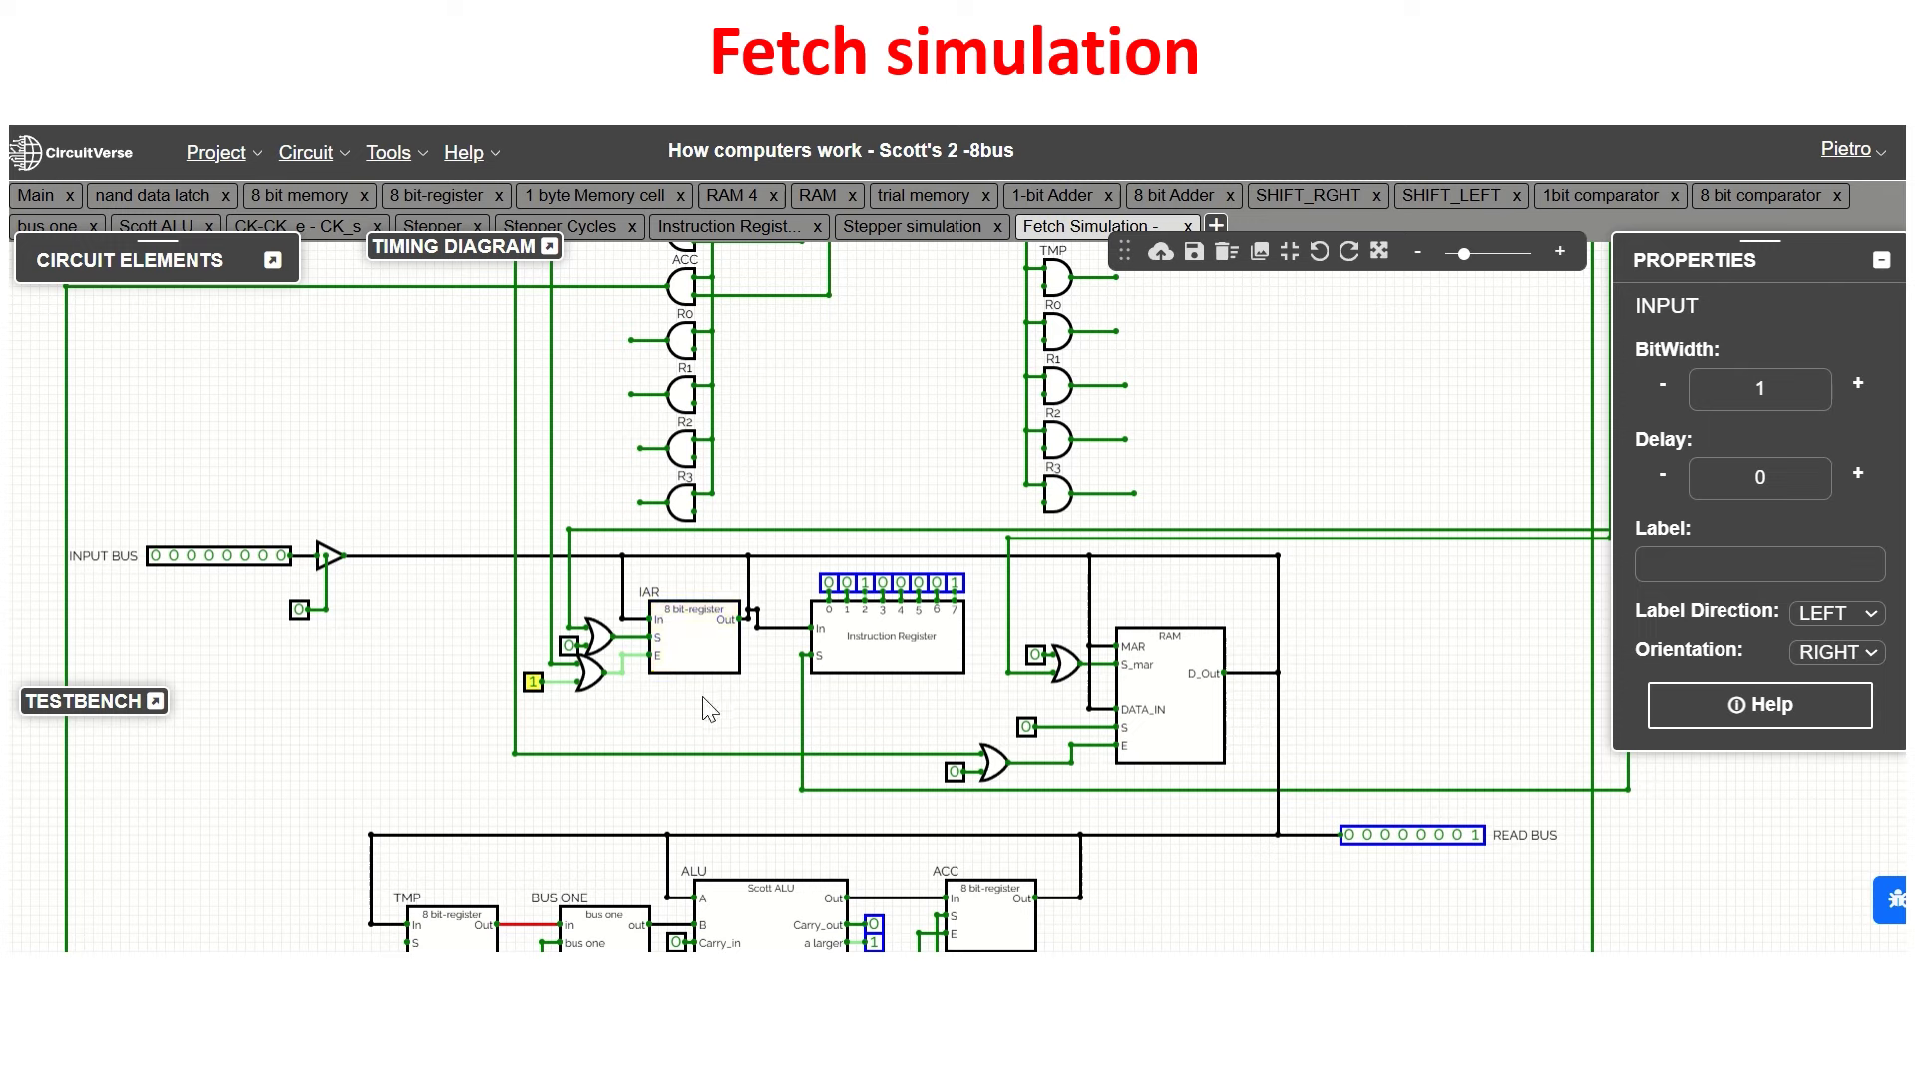
left_click(533, 685)
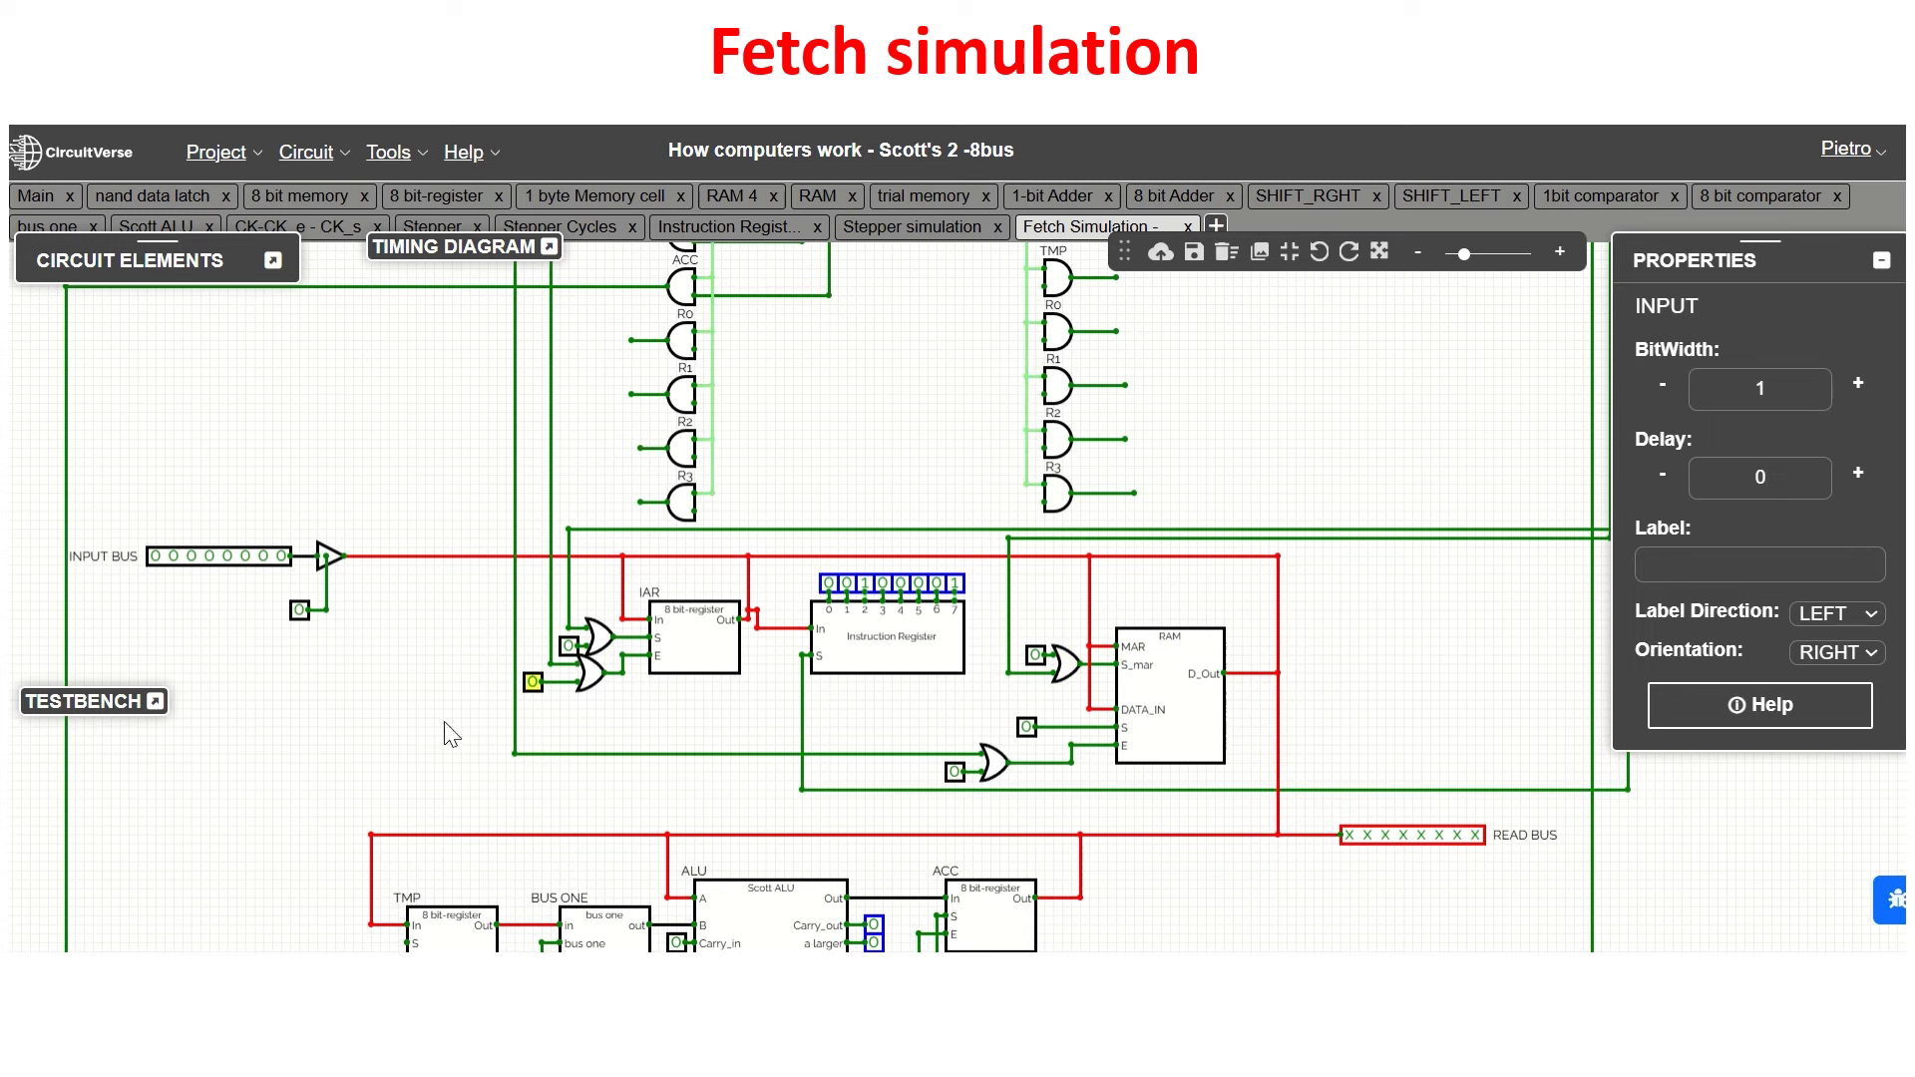
- Pulse the Stepper Cycles reset input again to run a second fetch cycle
left_click(866, 449)
scroll(881, 505, "up", 5)
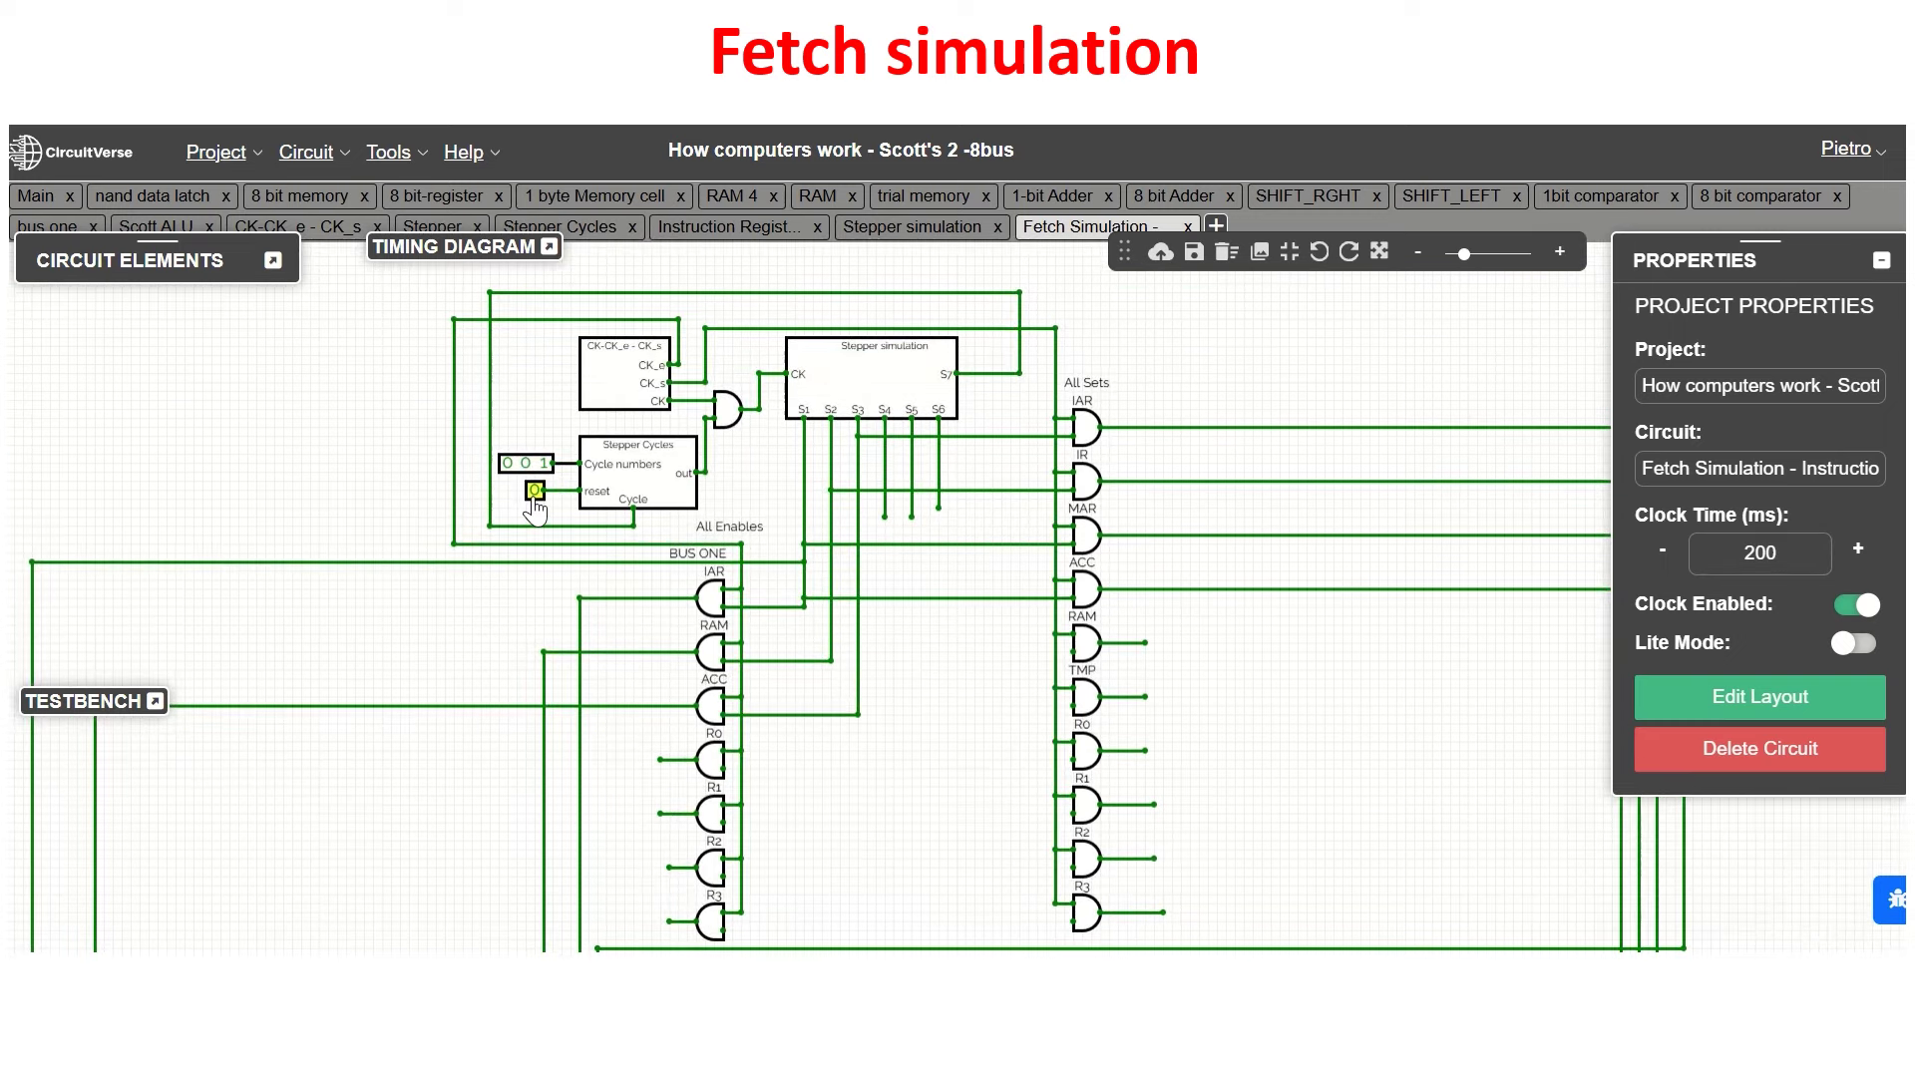
left_click(536, 490)
left_click(536, 490)
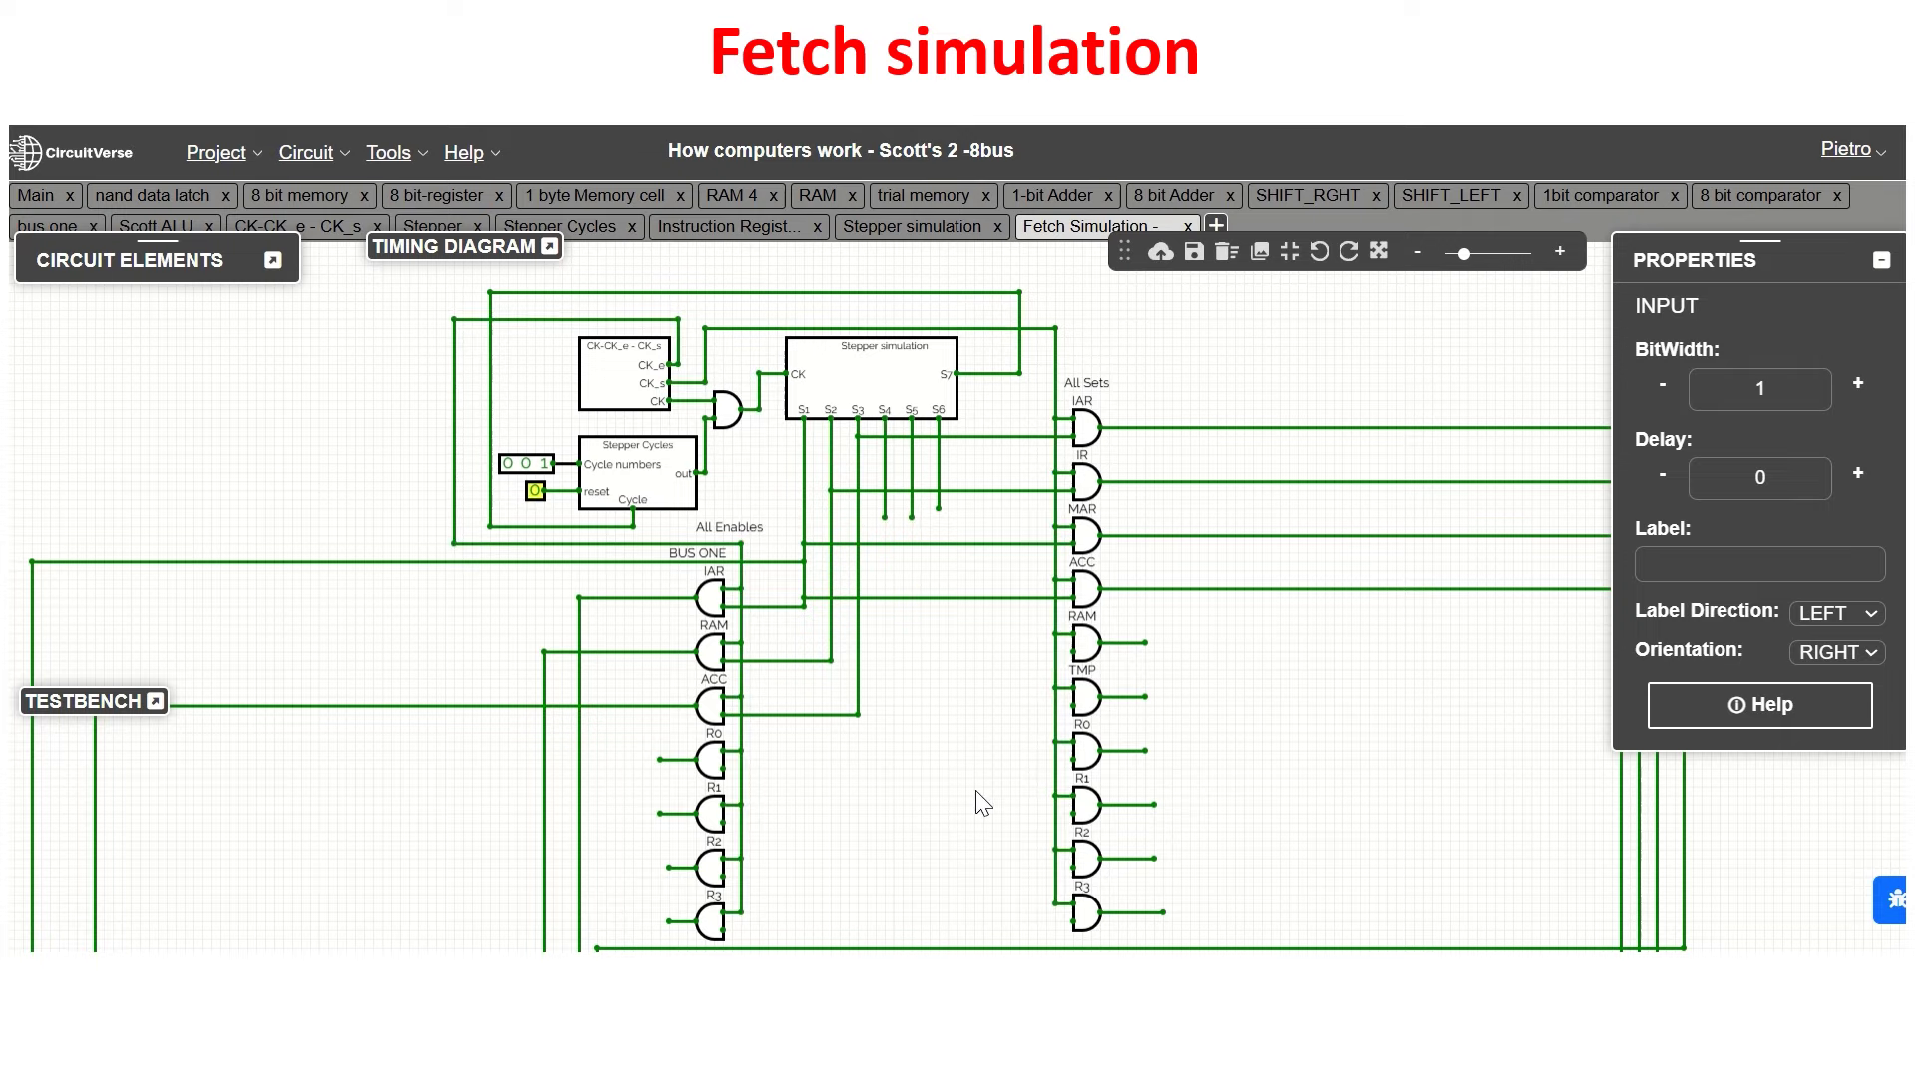
- Check the instruction register after the second fetch, and enable the IAR output to examine the incremented address
left_click_drag(978, 798, 952, 425)
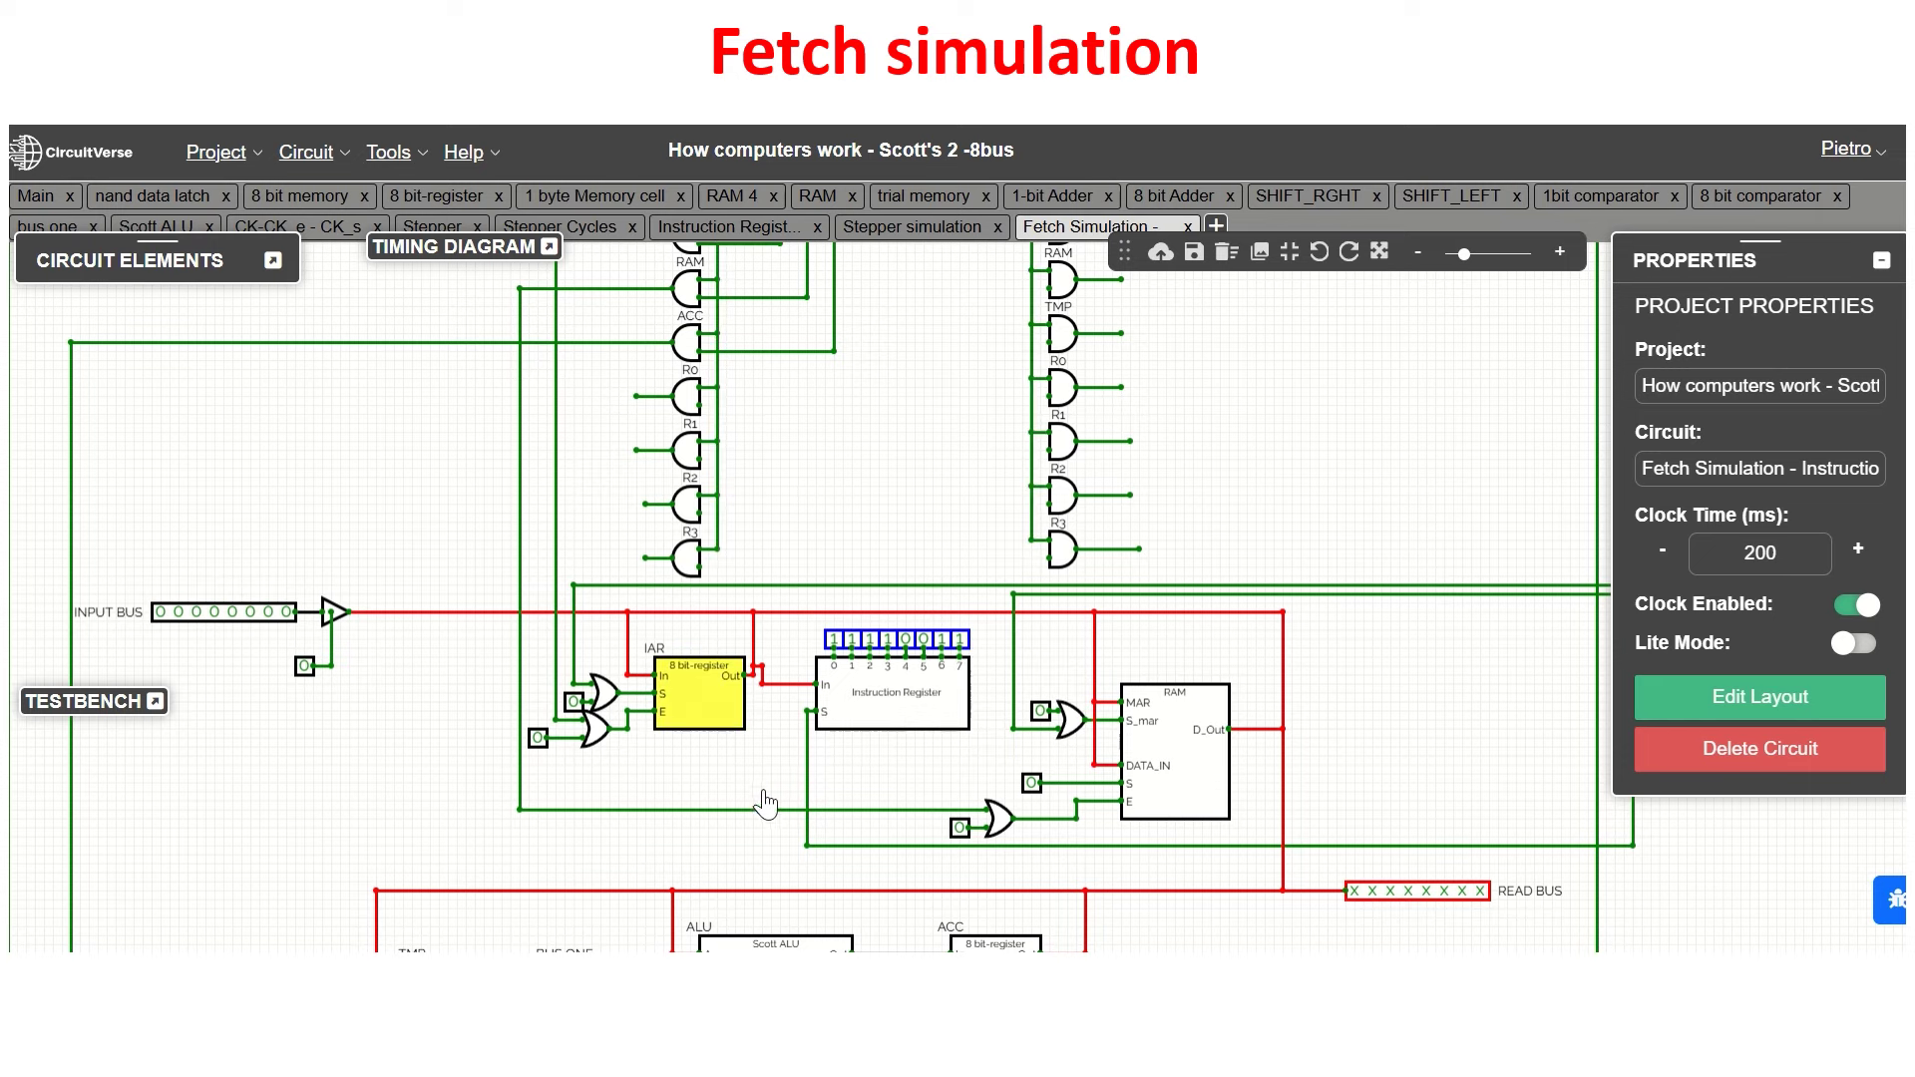
scroll(548, 769, "down", 1)
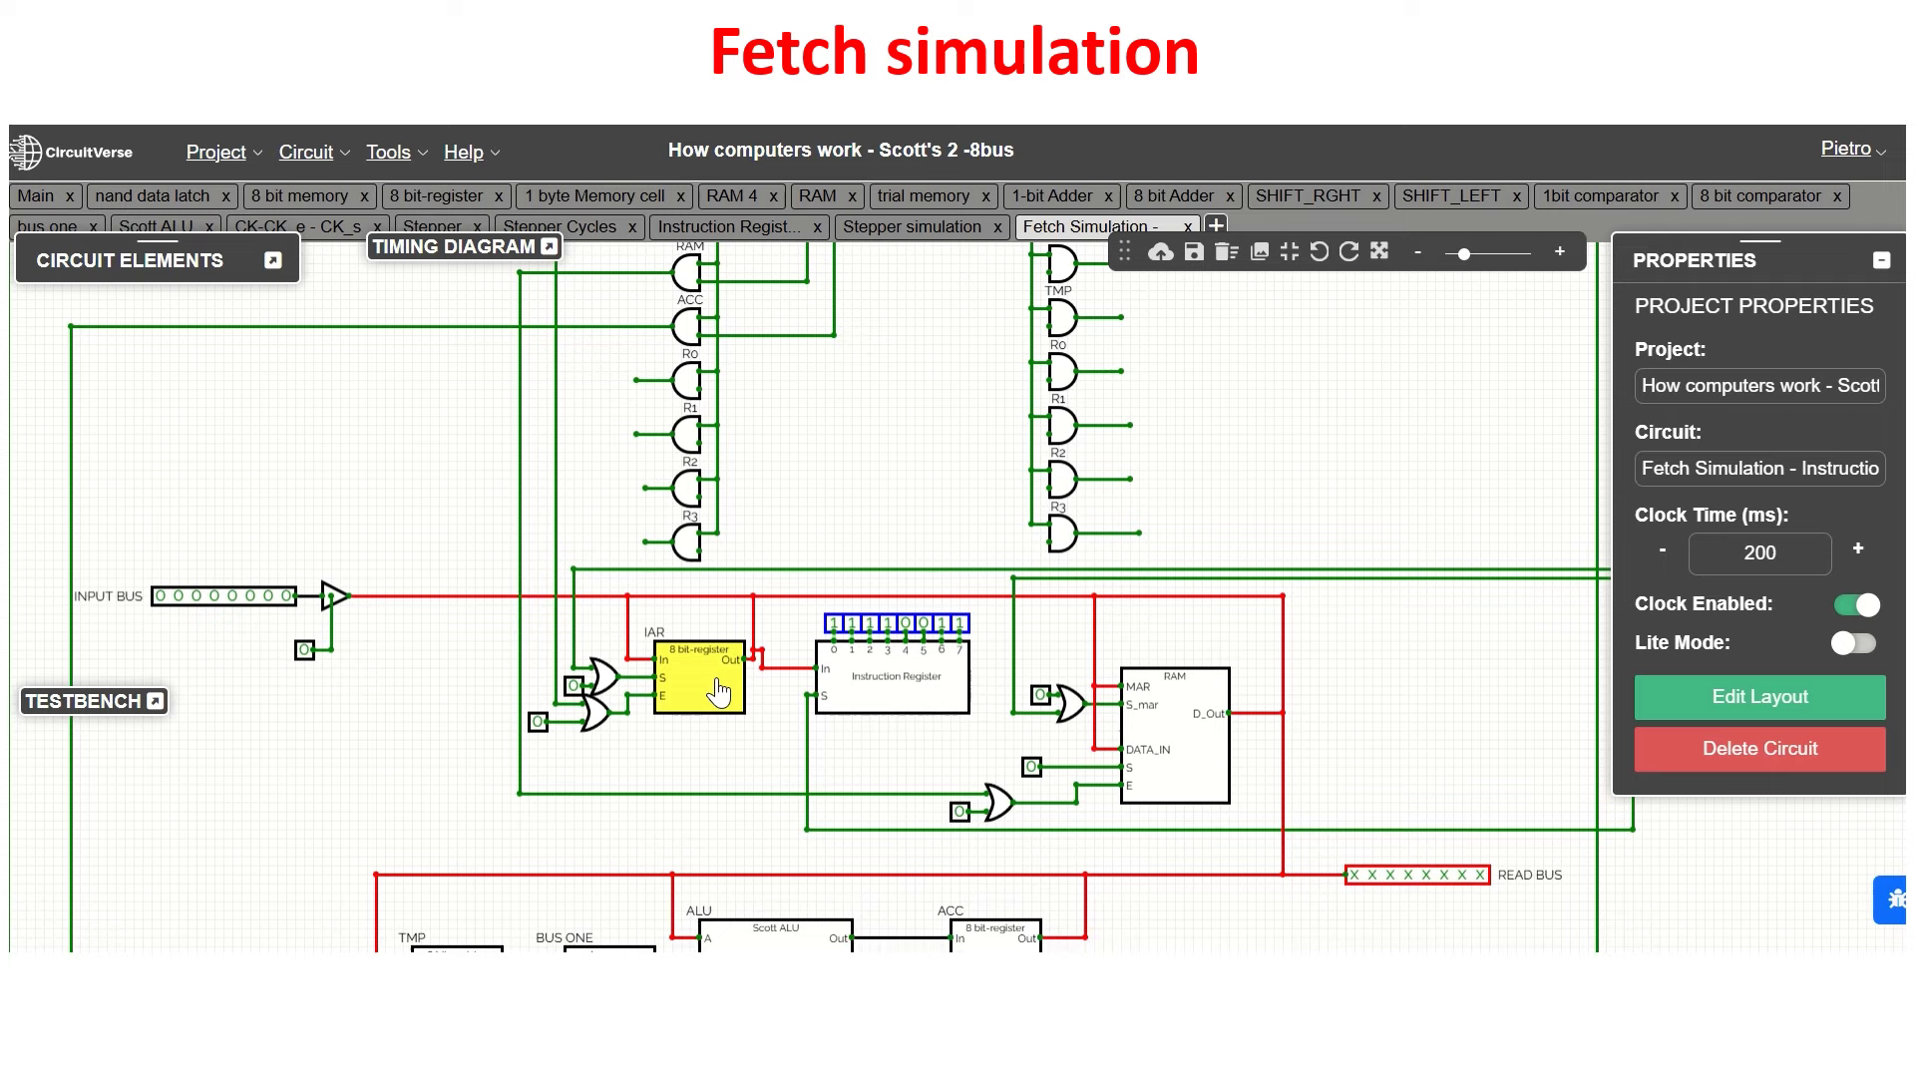
left_click(538, 724)
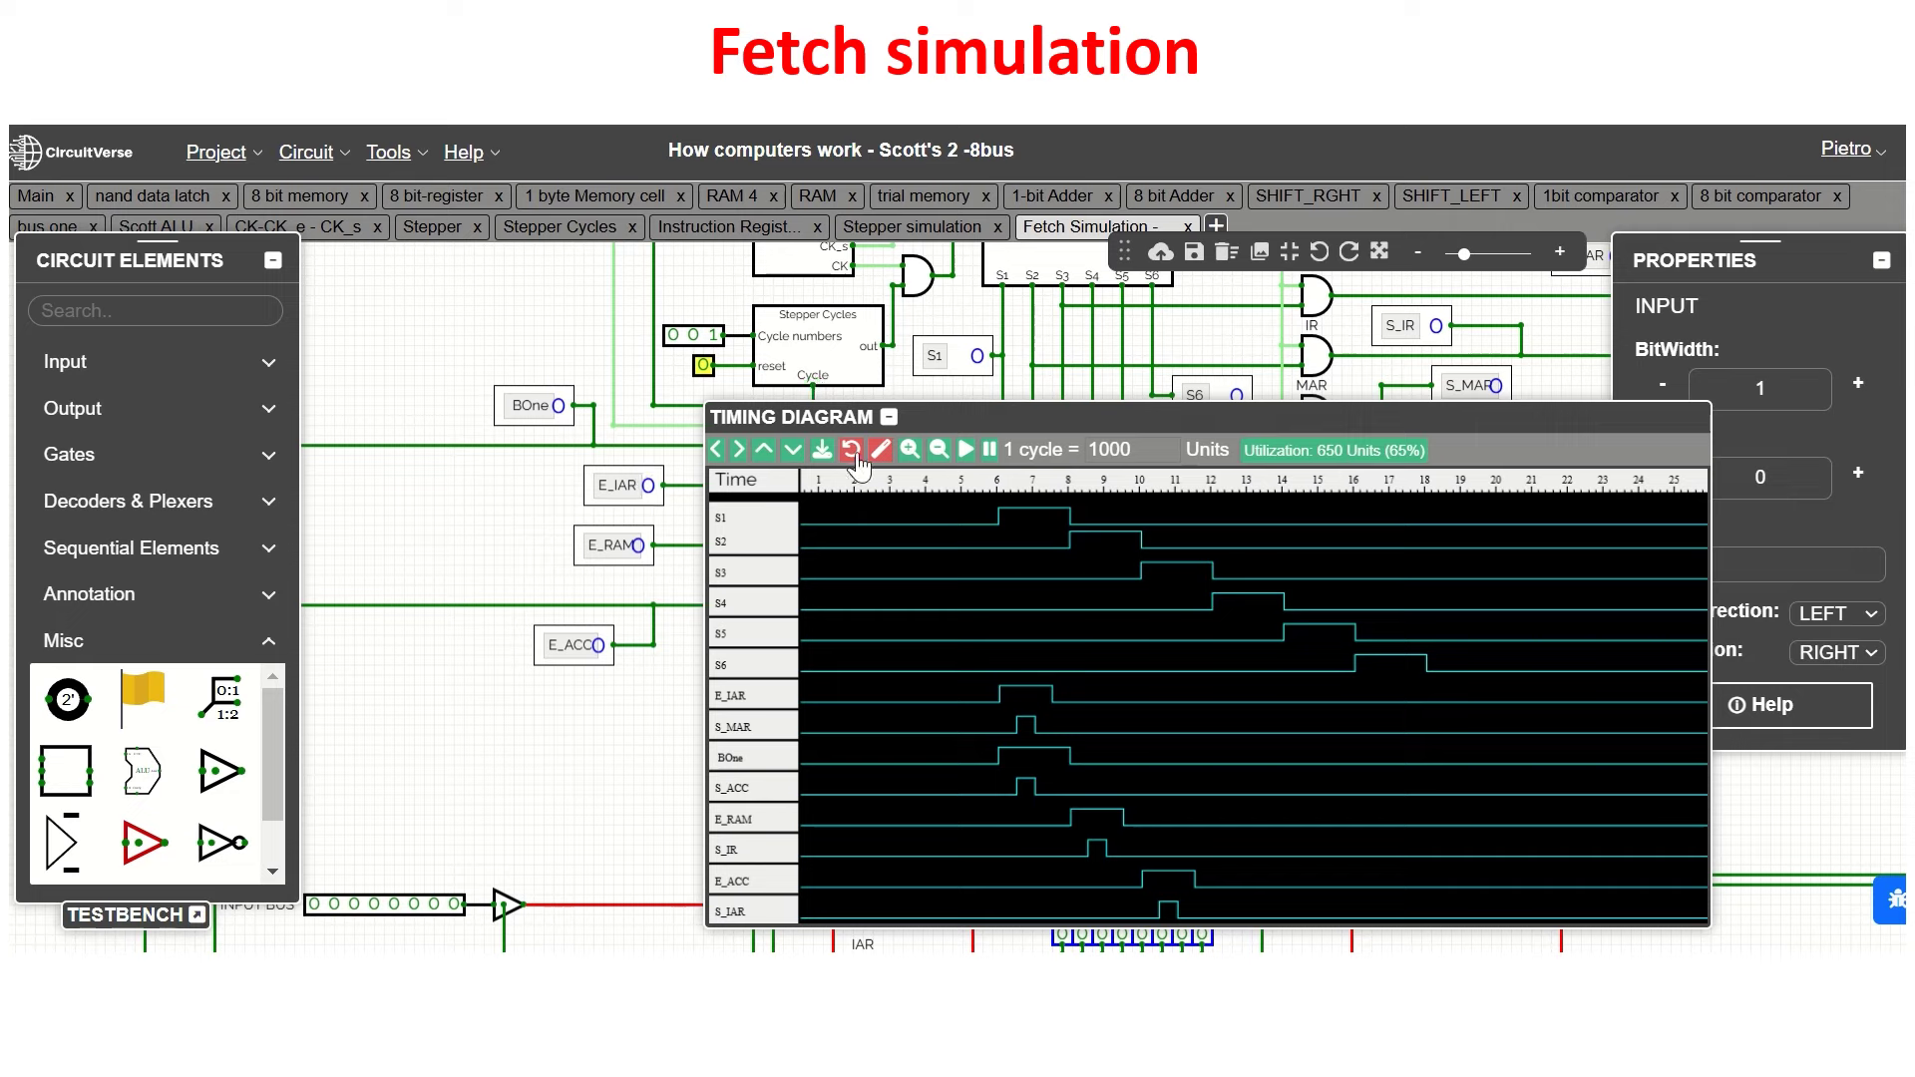
- Clear the recorded waveforms in the timing diagram
left_click(852, 452)
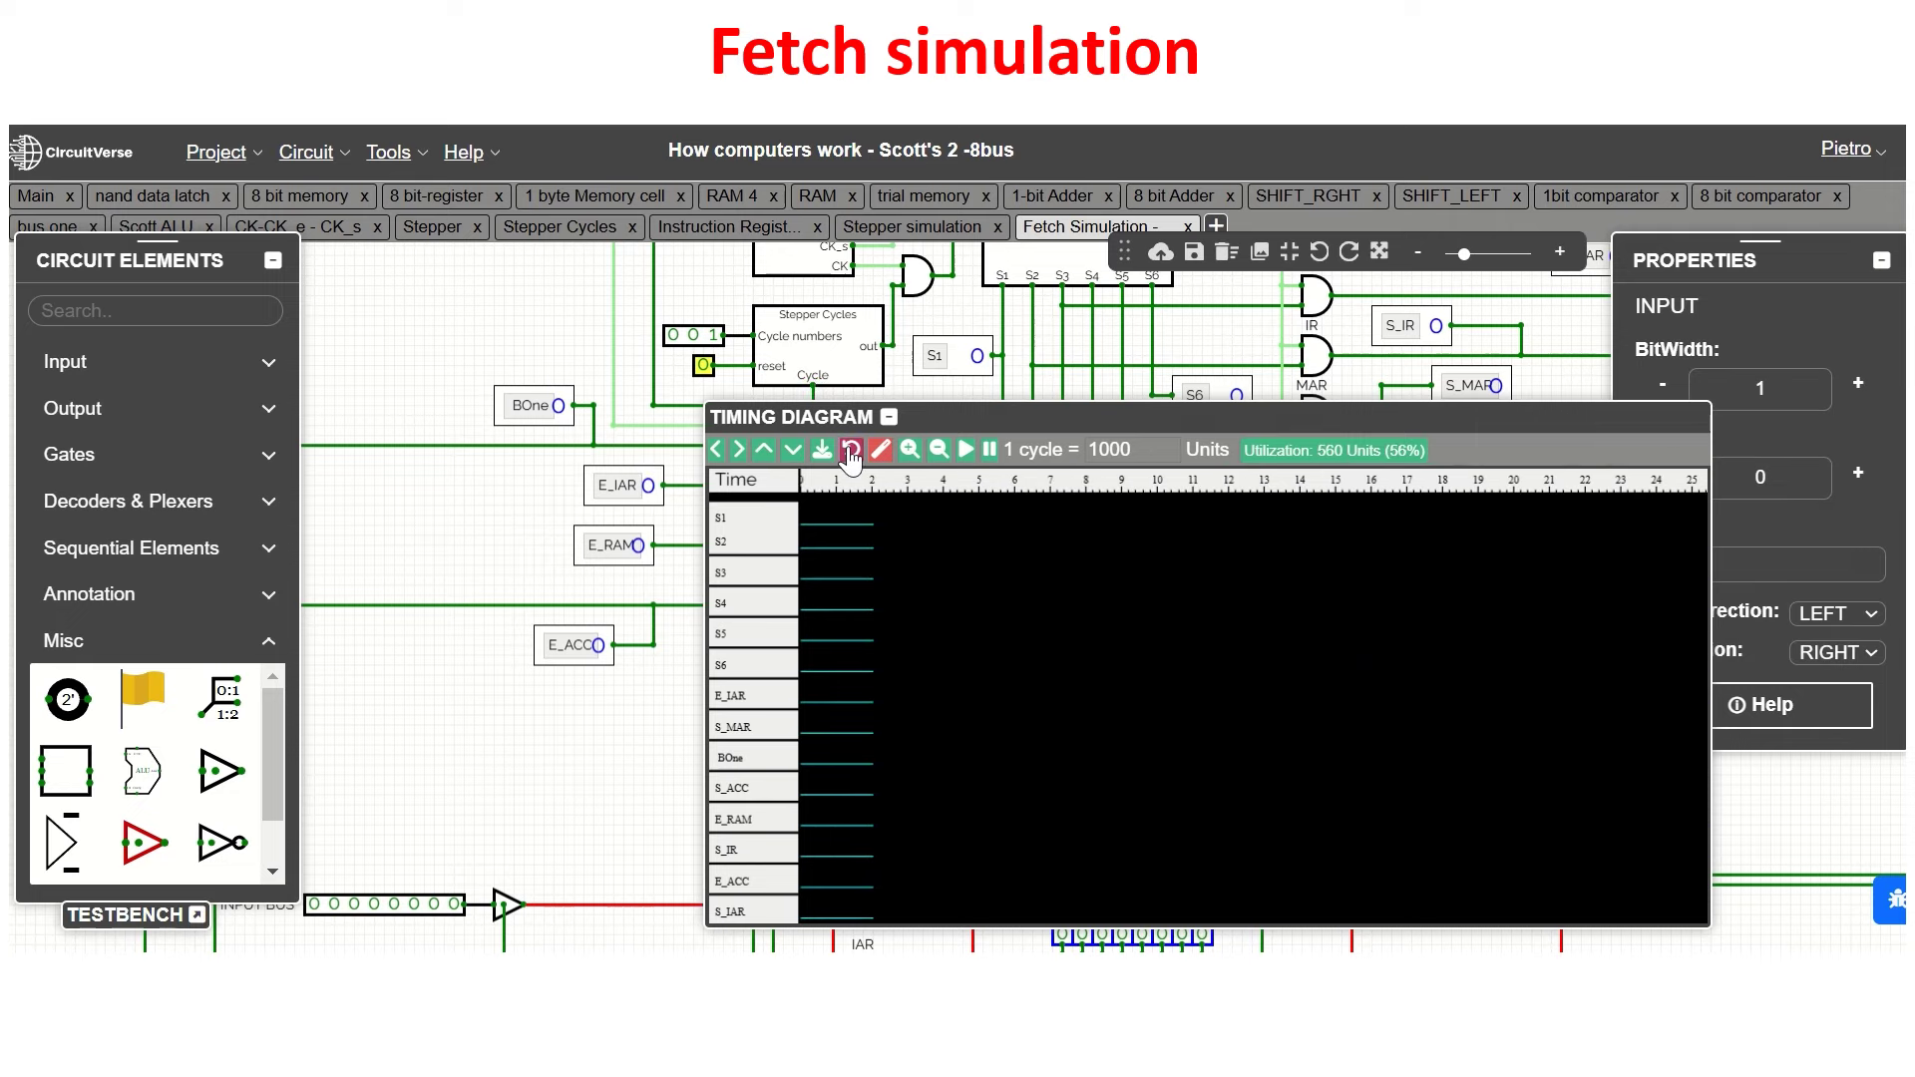